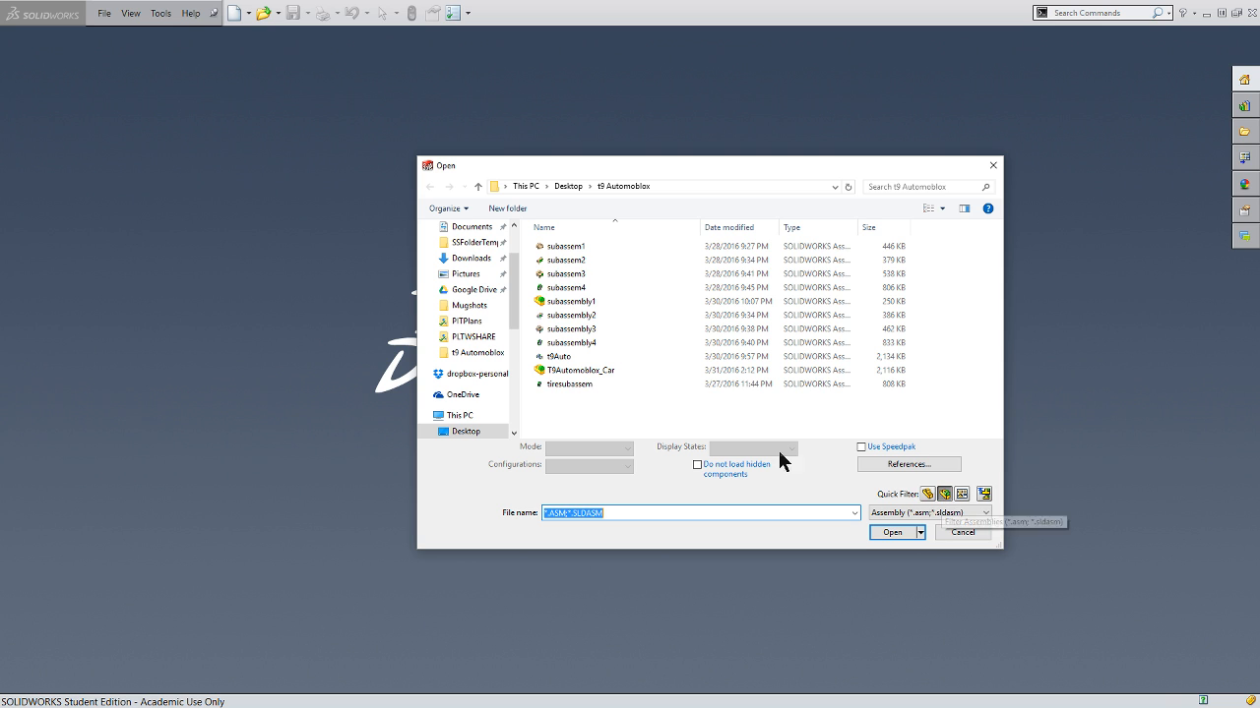
# - Open the assembly subassem1 from the t9 Automoblox folder
pyautogui.click(564, 247)
pyautogui.click(892, 531)
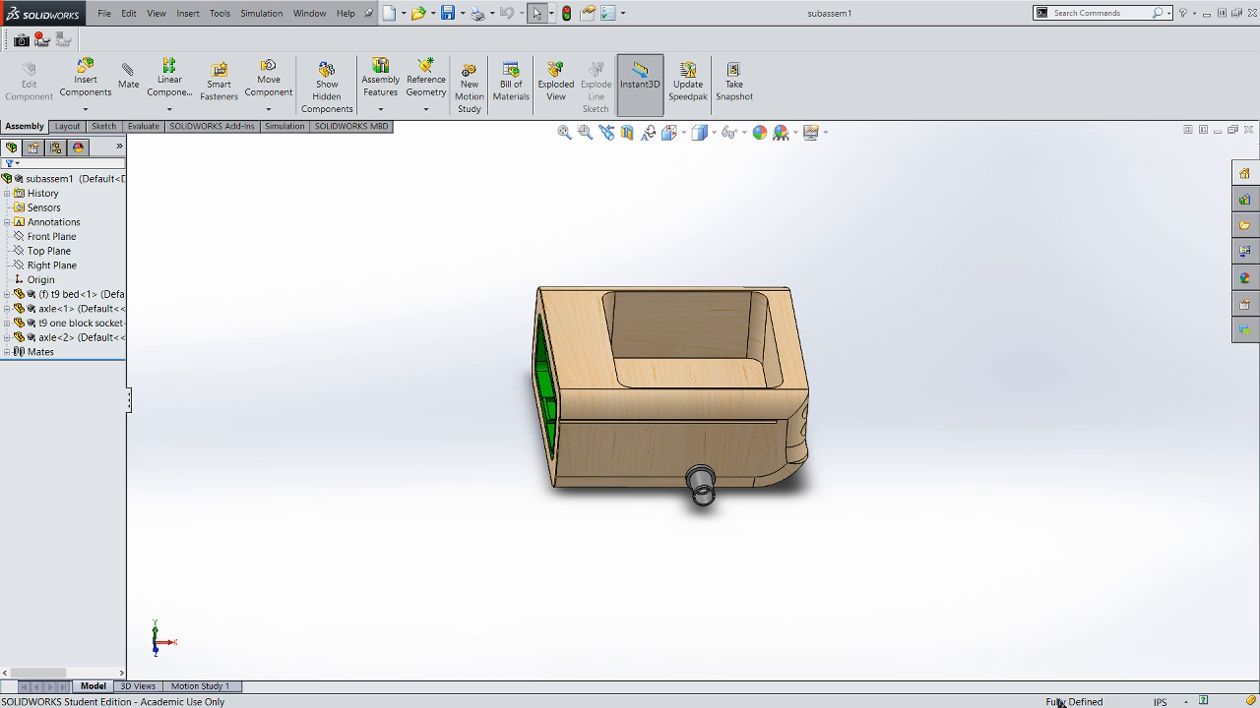
pyautogui.click(43, 296)
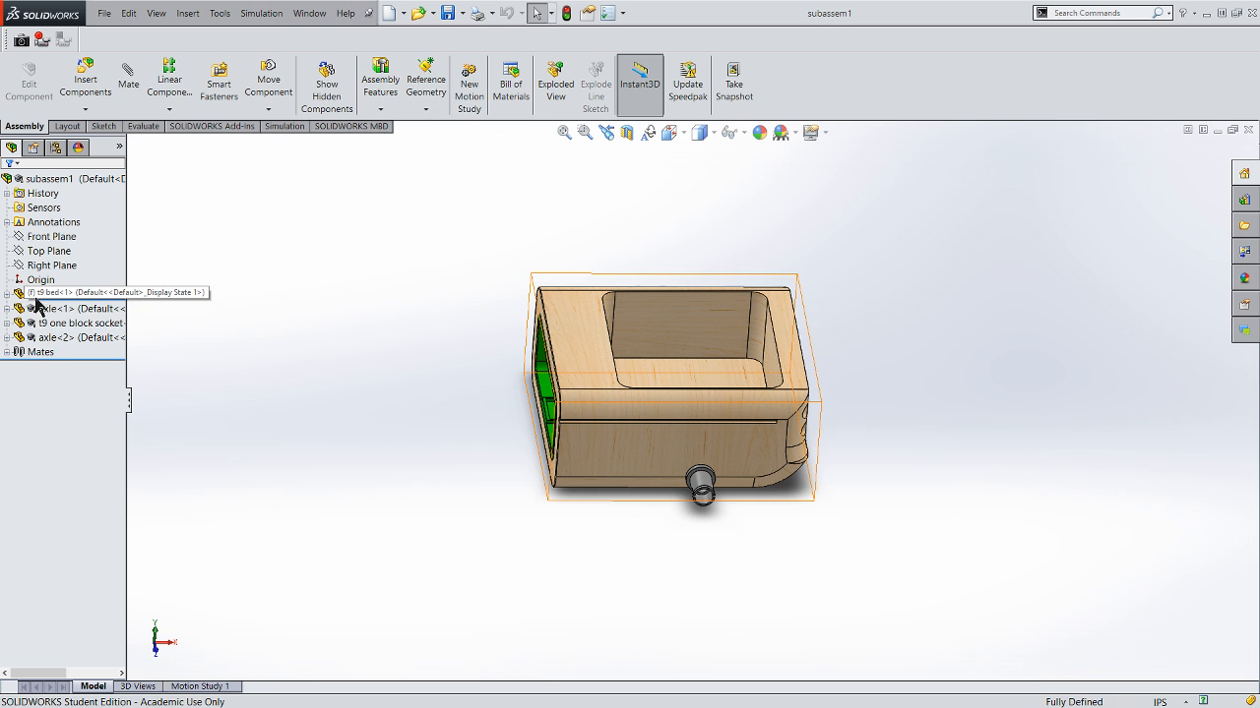
pyautogui.click(158, 302)
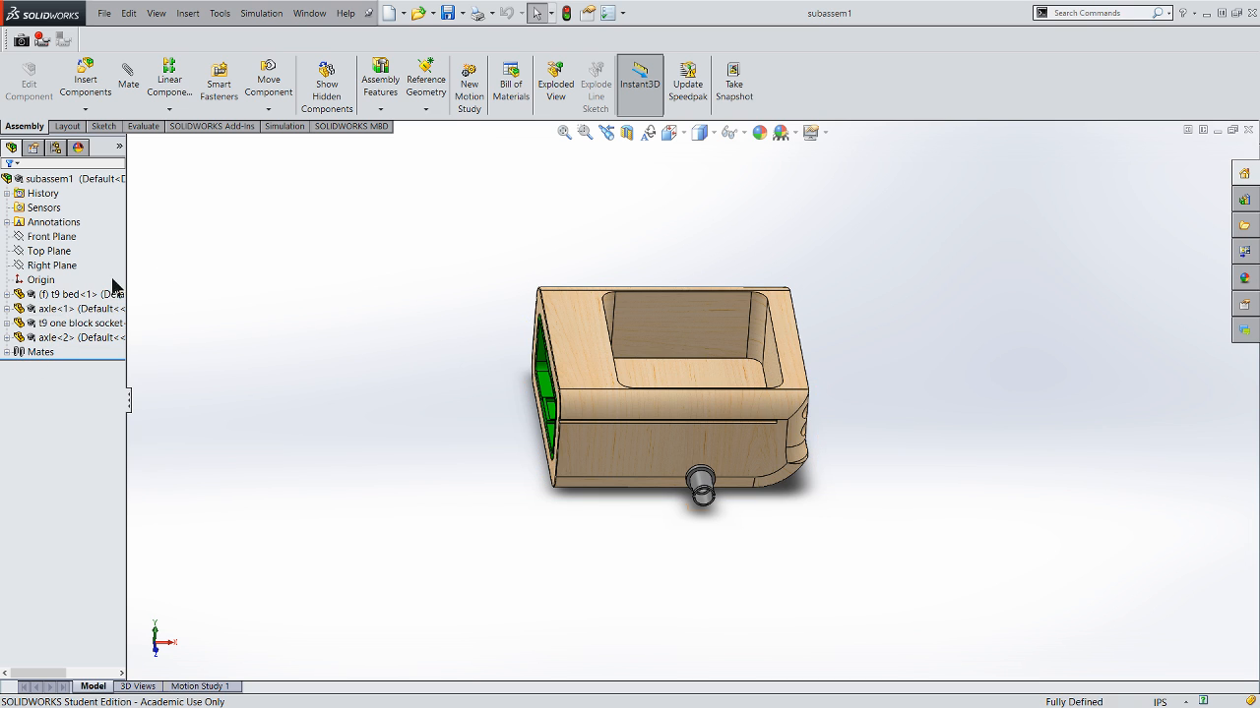
pyautogui.scroll(2, 621, 420)
pyautogui.moveTo(780, 405); pyautogui.dragTo(768, 396, button='middle')
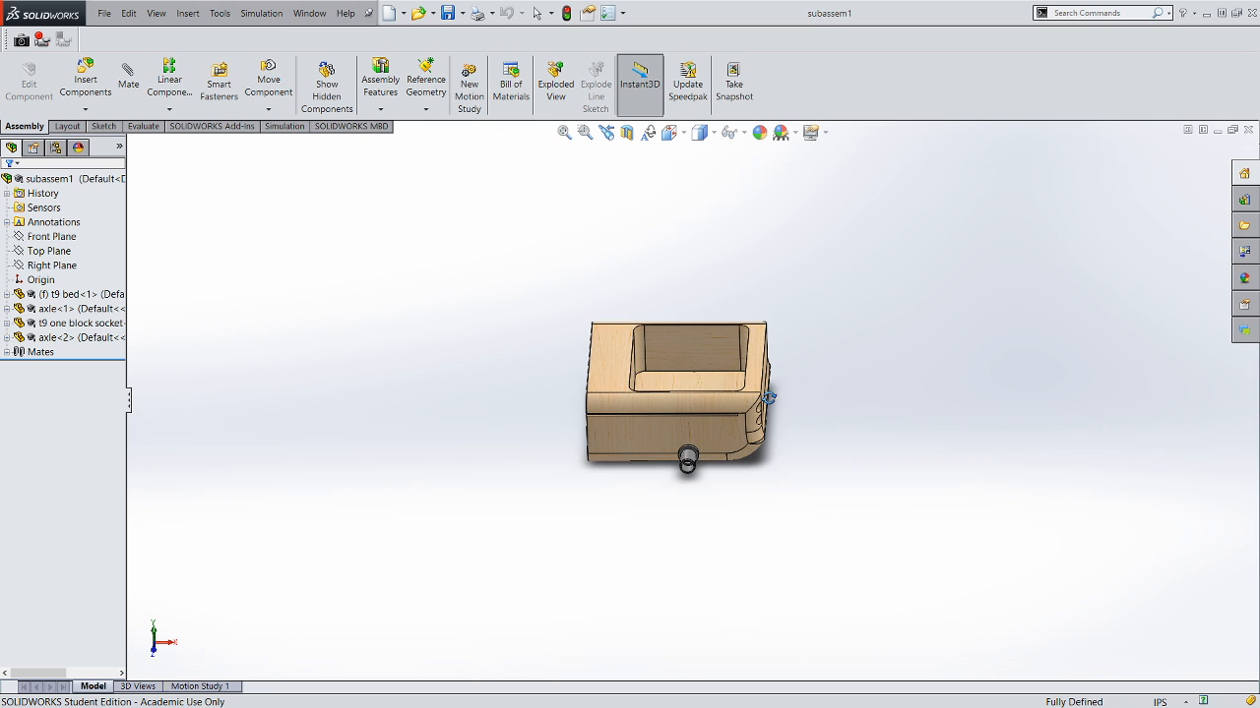
# - Examine the configurations of subassem1 and the options available for its Default configuration
pyautogui.click(34, 148)
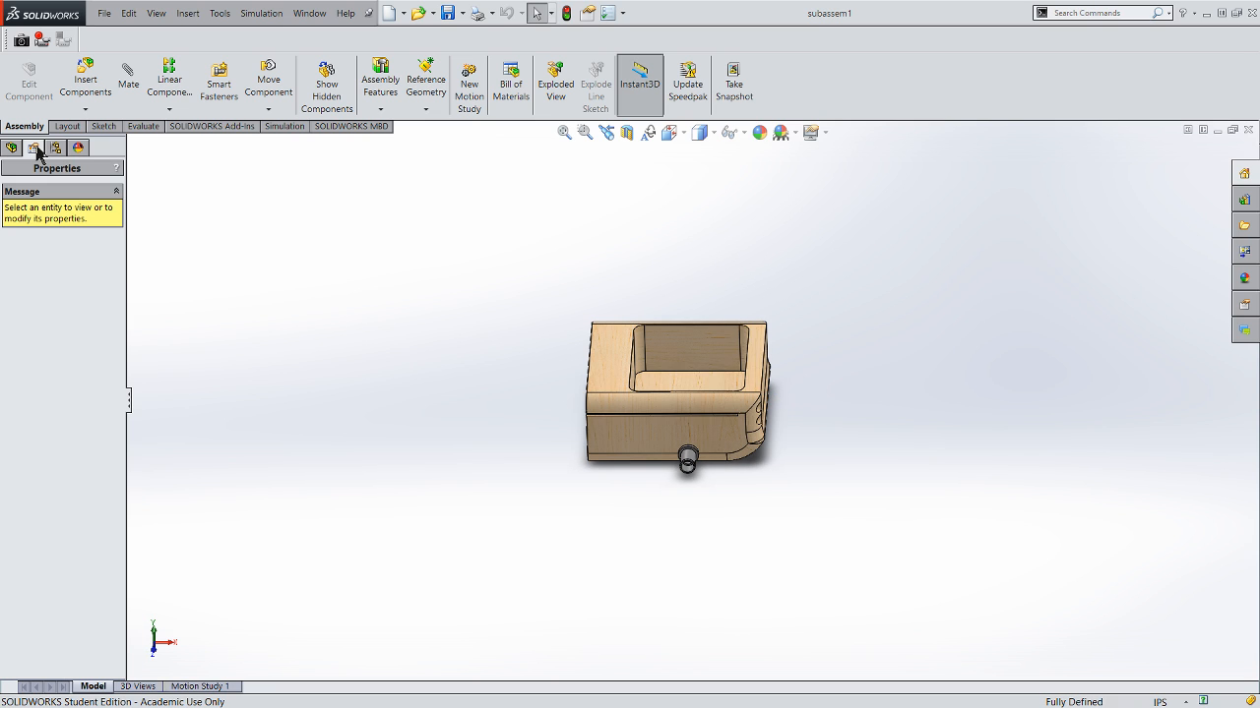
pyautogui.click(55, 150)
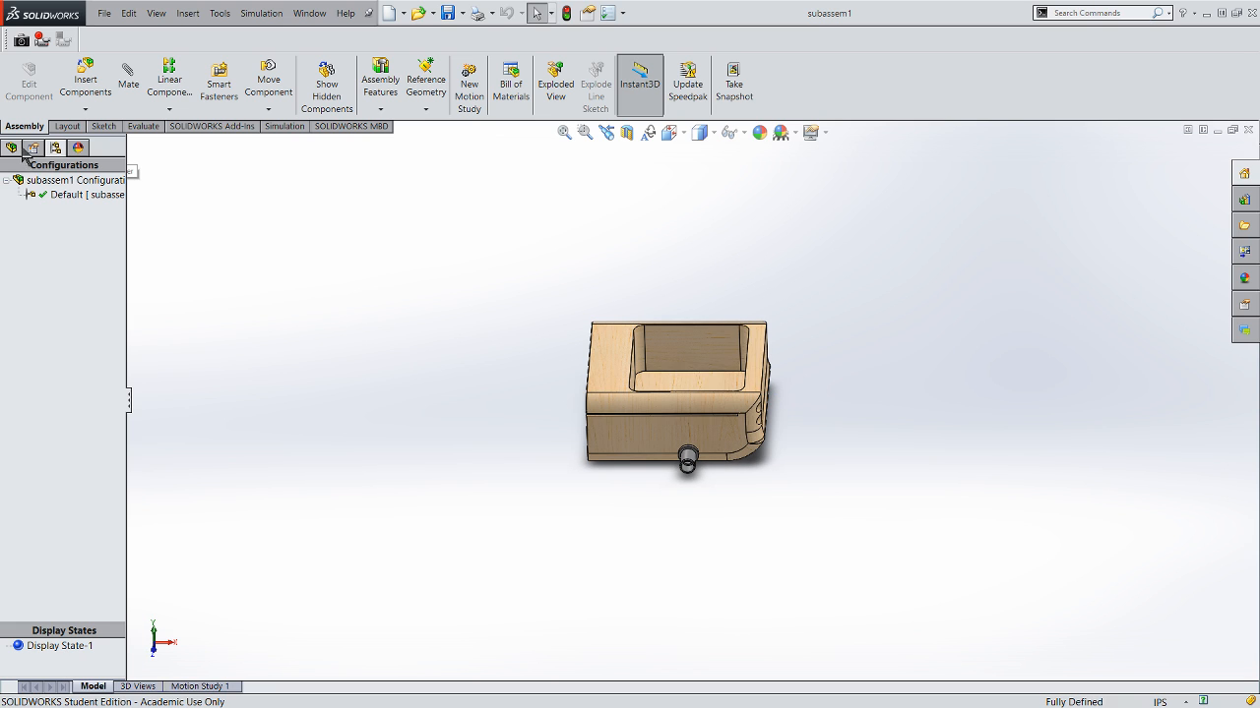
pyautogui.click(33, 195)
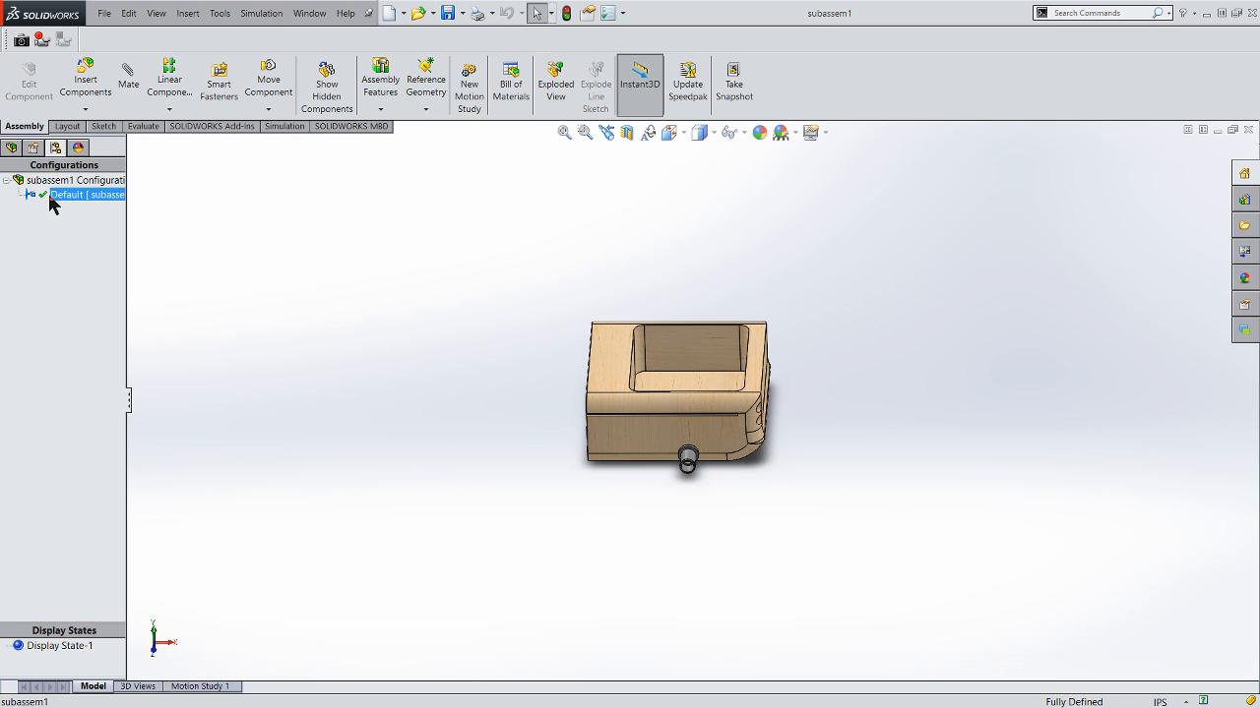
pyautogui.scroll(2, 384, 327)
pyautogui.scroll(-3, 418, 344)
pyautogui.scroll(3, 511, 371)
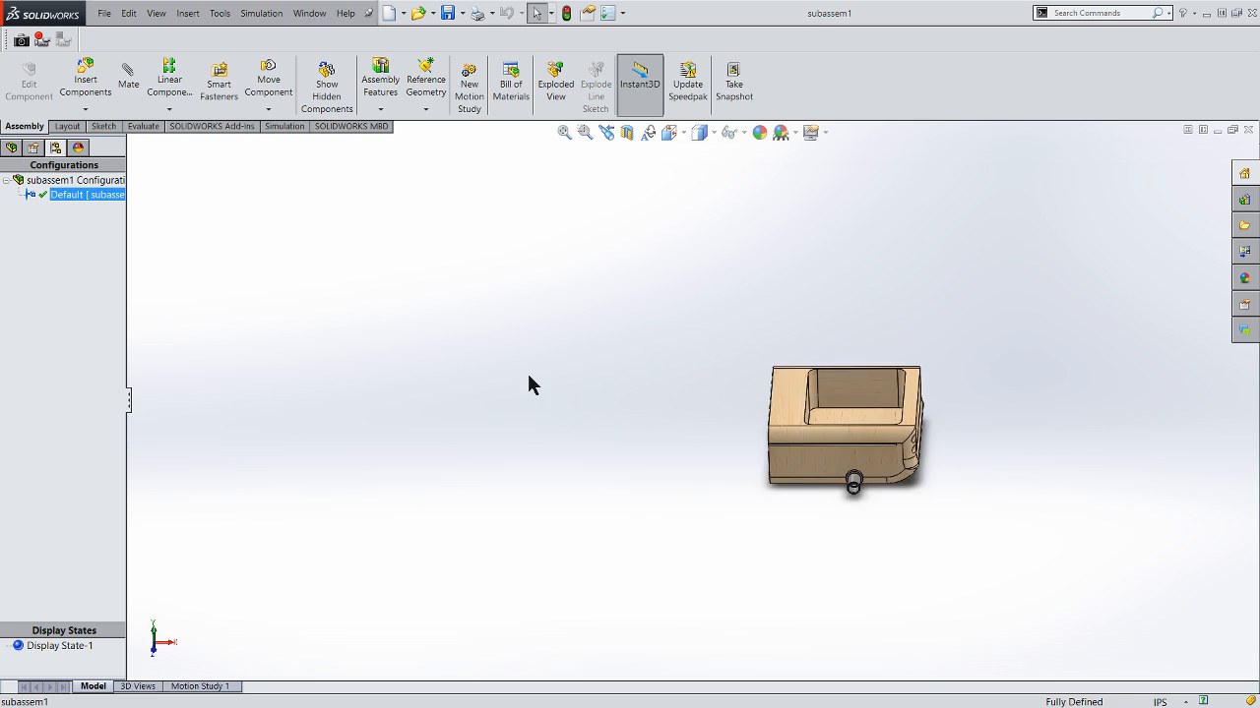
pyautogui.scroll(2, 807, 409)
pyautogui.scroll(-4, 891, 395)
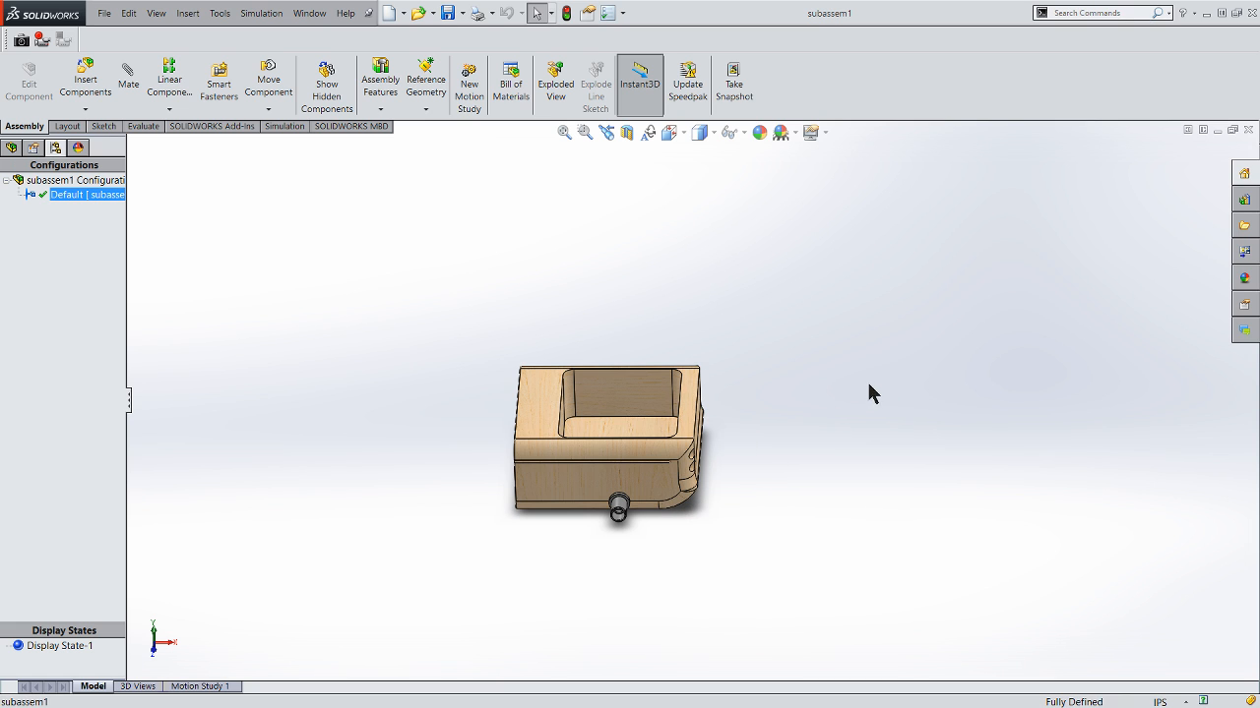
pyautogui.rightClick(60, 200)
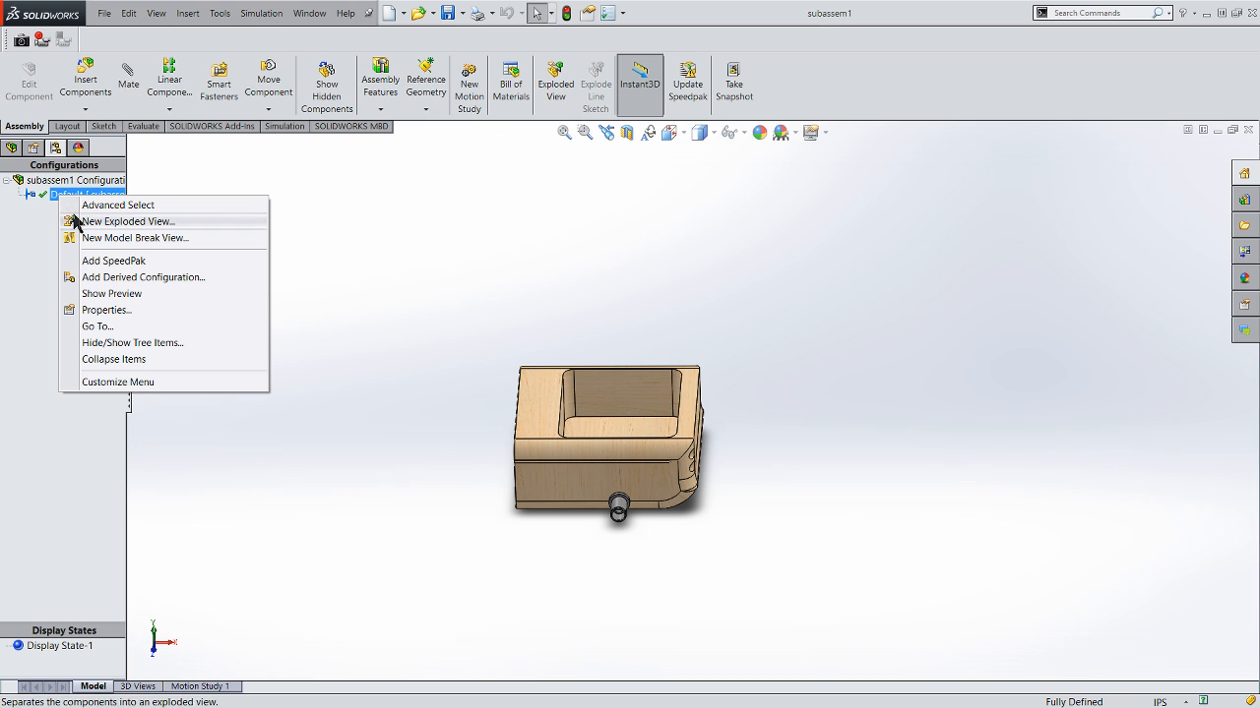
pyautogui.click(311, 208)
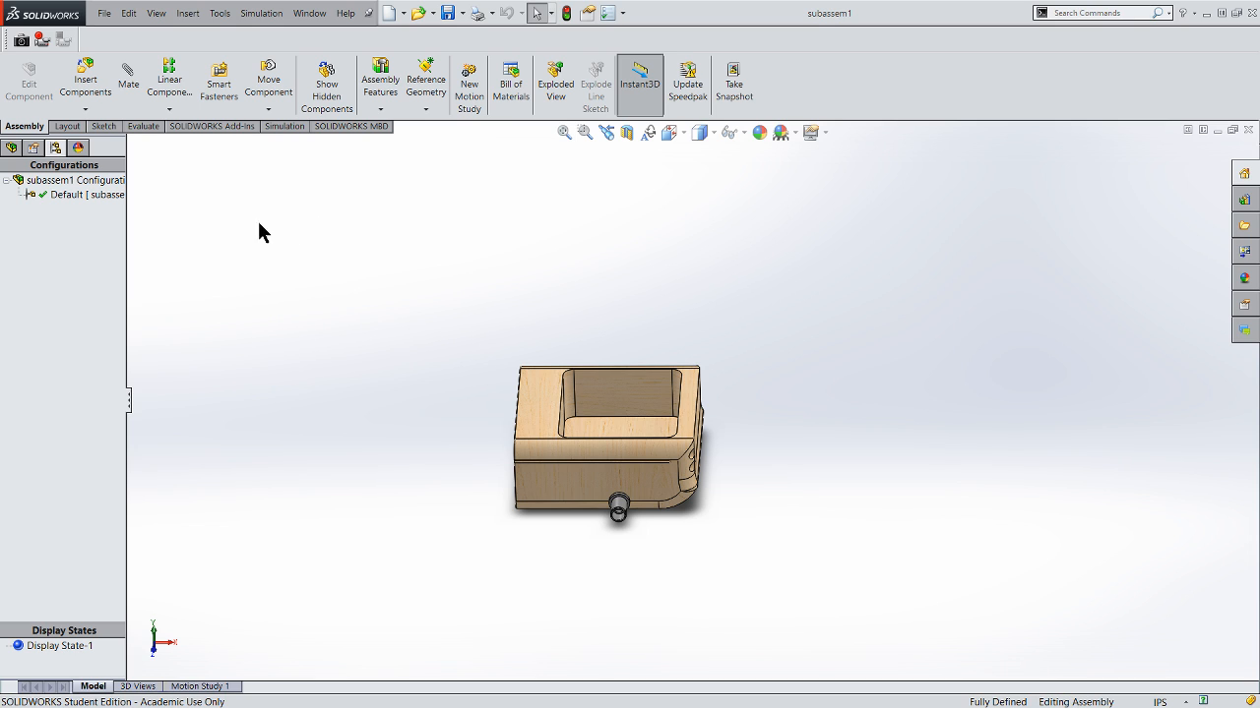
# - Start an exploded view and pull the green one block socket about 1.72 in out of the bed along the X axis
pyautogui.click(557, 98)
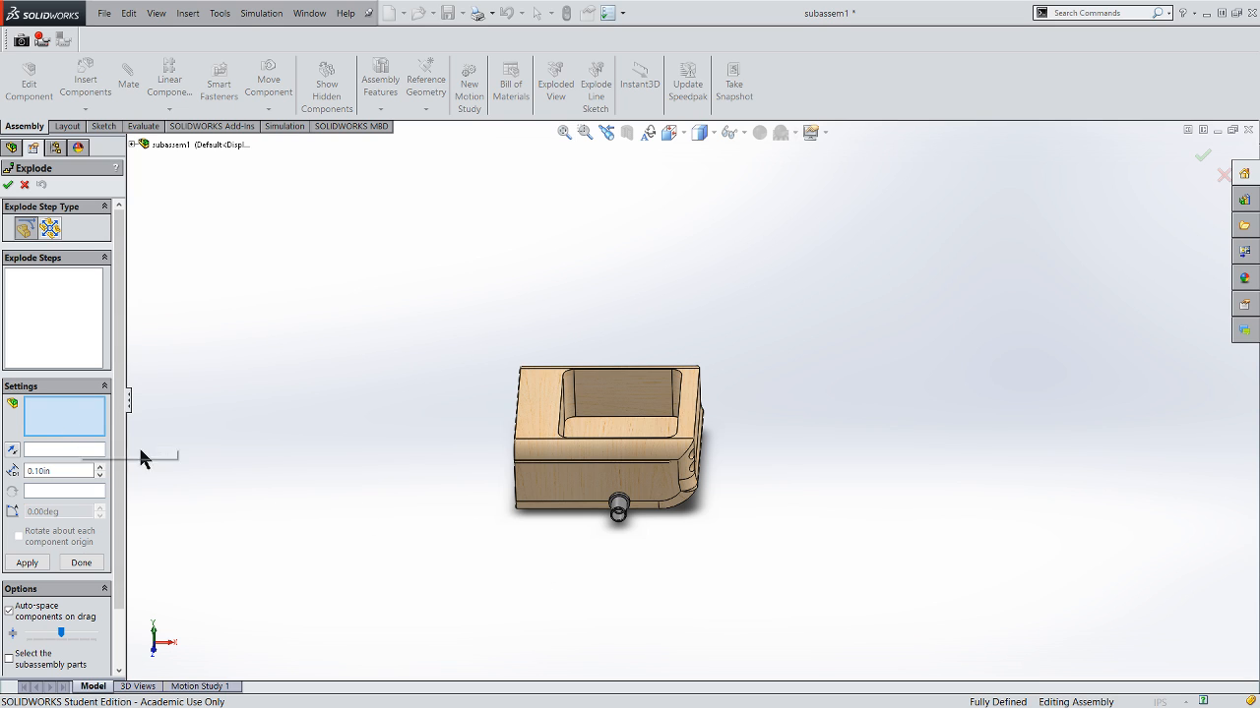
pyautogui.scroll(1, 699, 564)
pyautogui.moveTo(658, 495); pyautogui.dragTo(567, 456, button='middle')
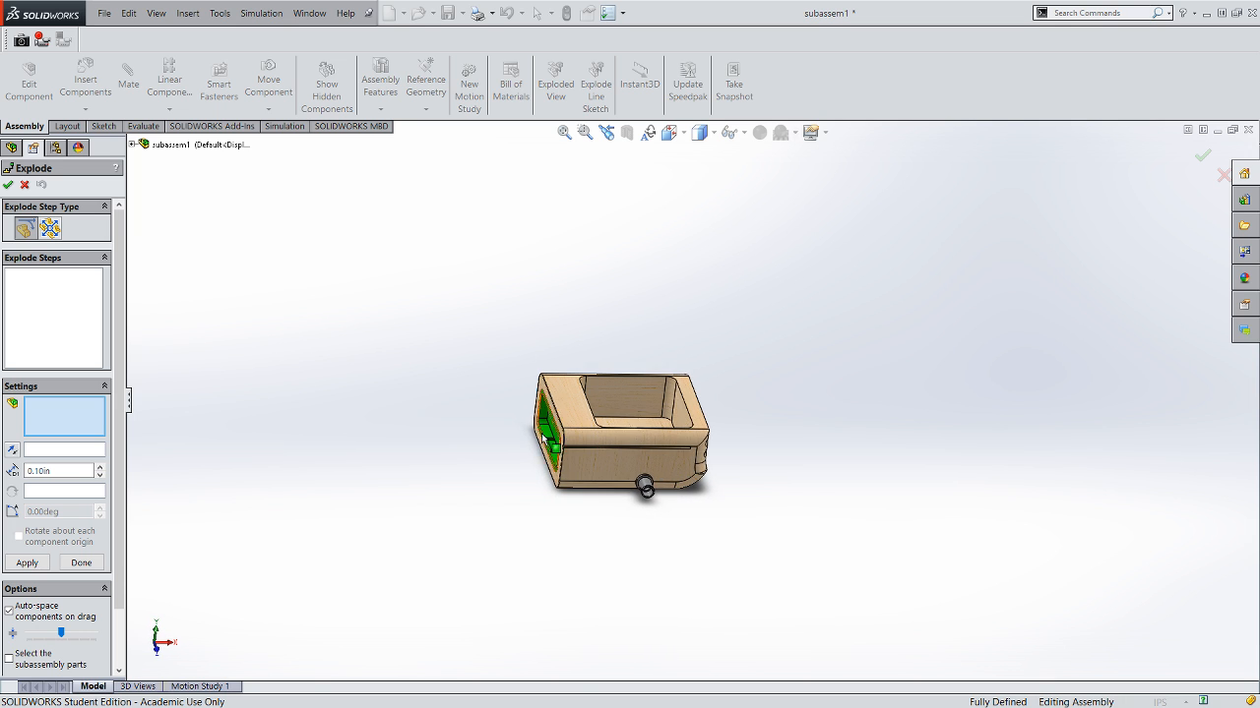
pyautogui.click(548, 437)
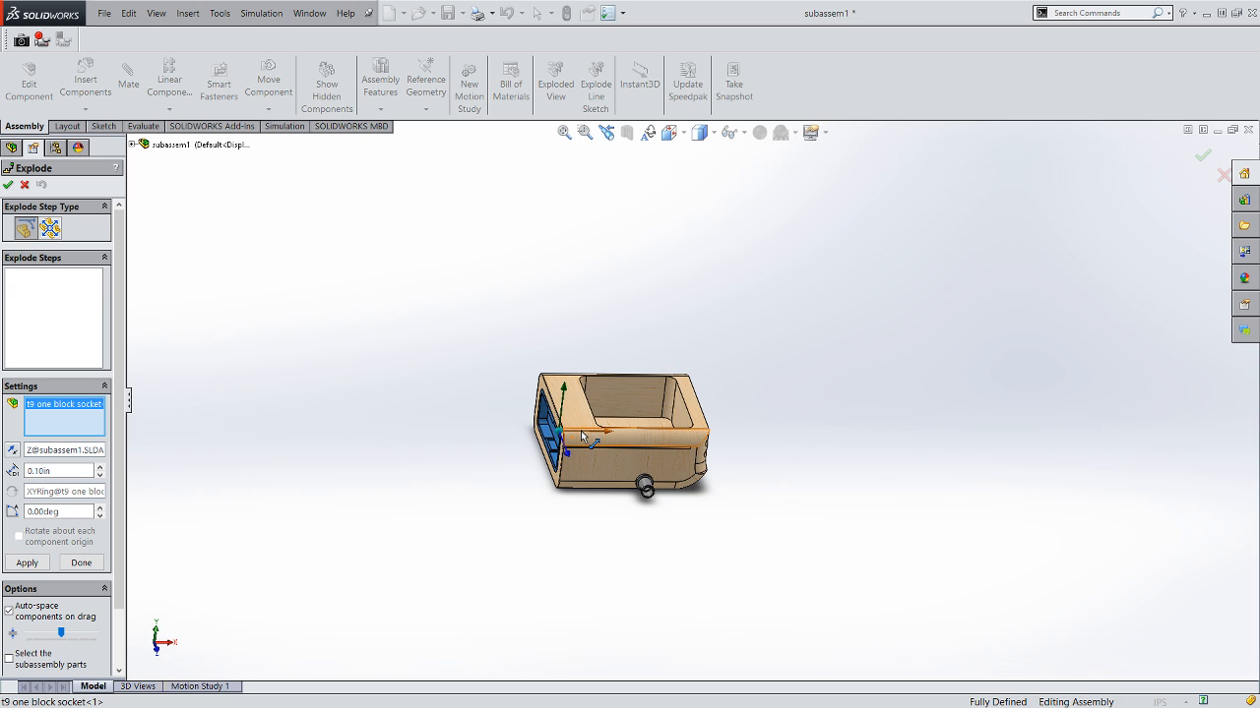
pyautogui.moveTo(582, 436); pyautogui.dragTo(217, 469)
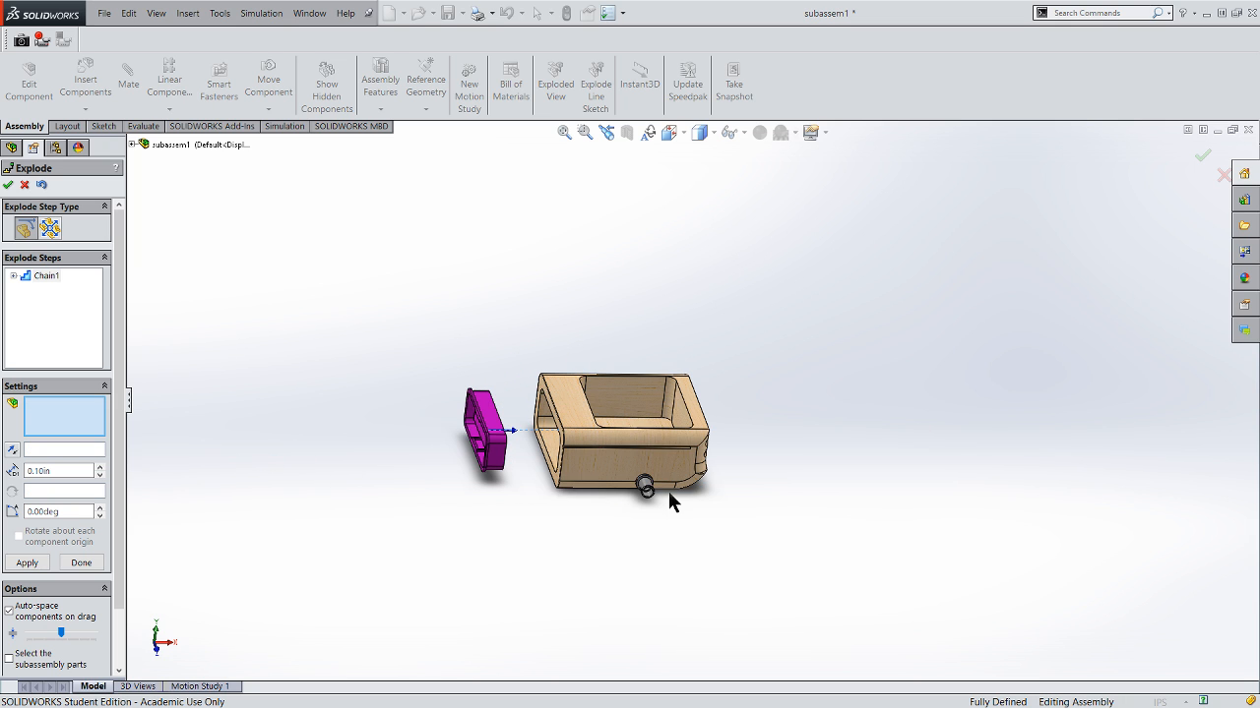
# - Explode the front axle about 1.29 in outward from the bed along the Z axis
pyautogui.scroll(-2, 669, 502)
pyautogui.click(641, 482)
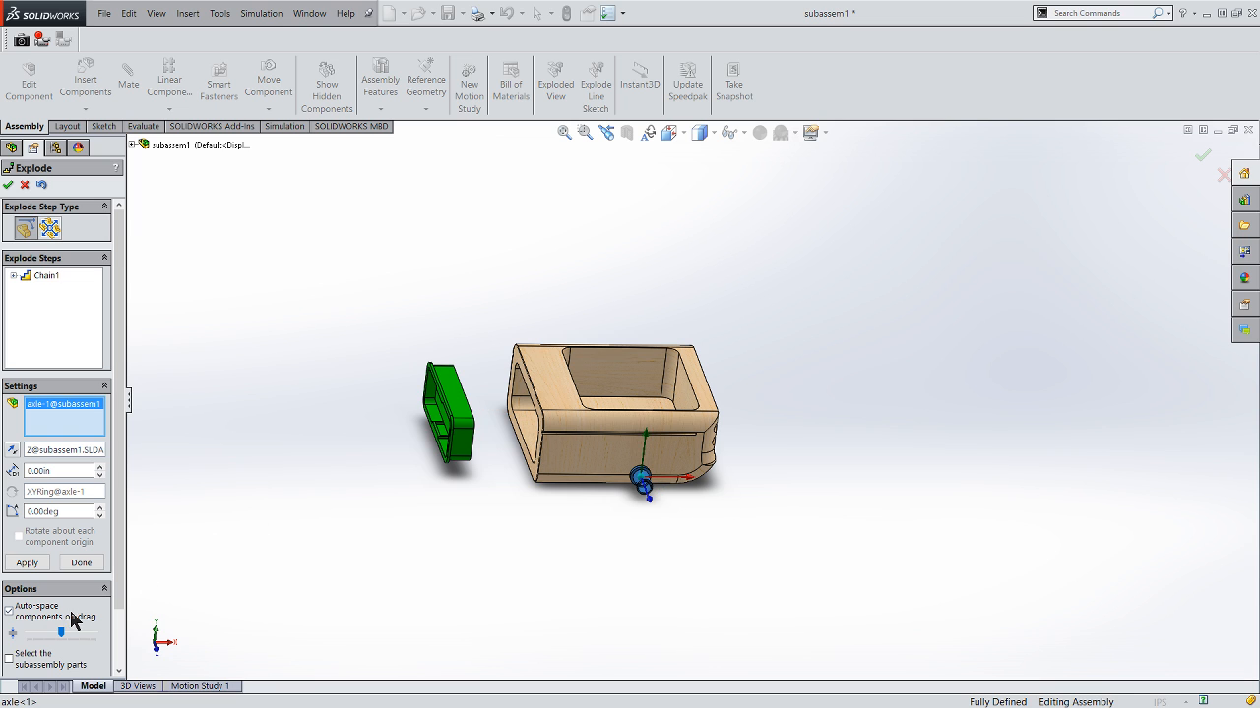
pyautogui.moveTo(116, 556); pyautogui.dragTo(114, 621)
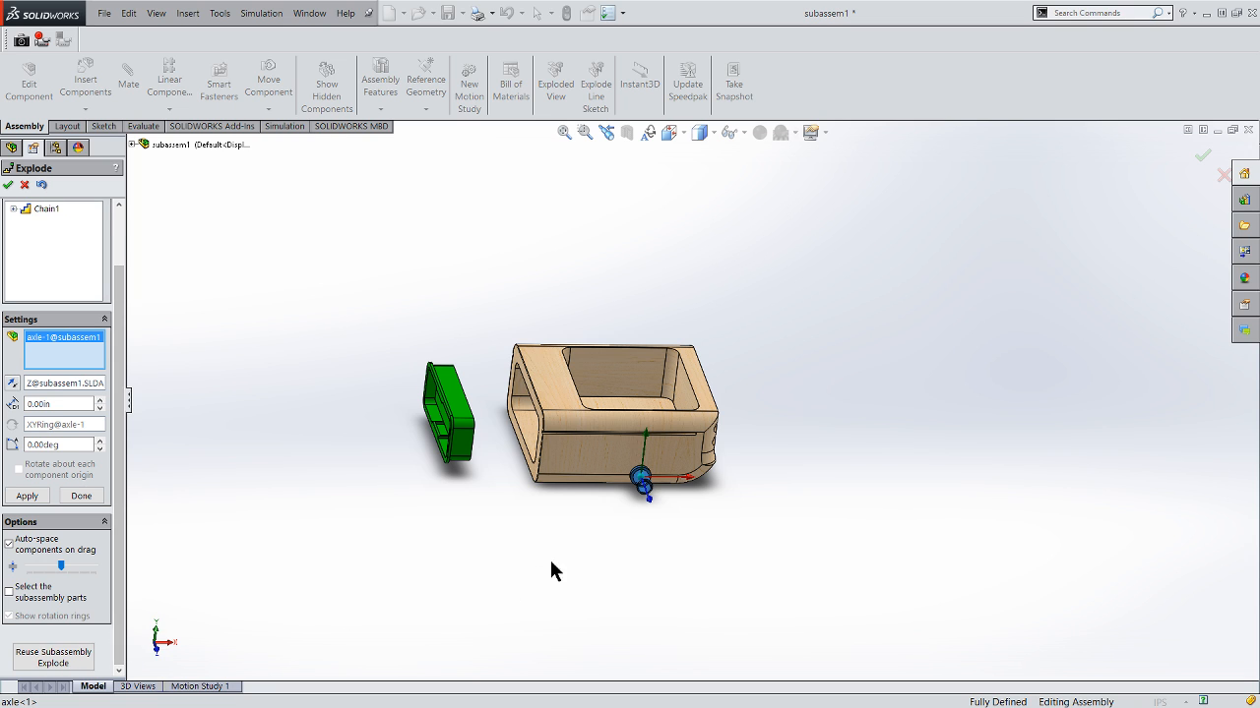
pyautogui.moveTo(649, 501); pyautogui.dragTo(715, 659)
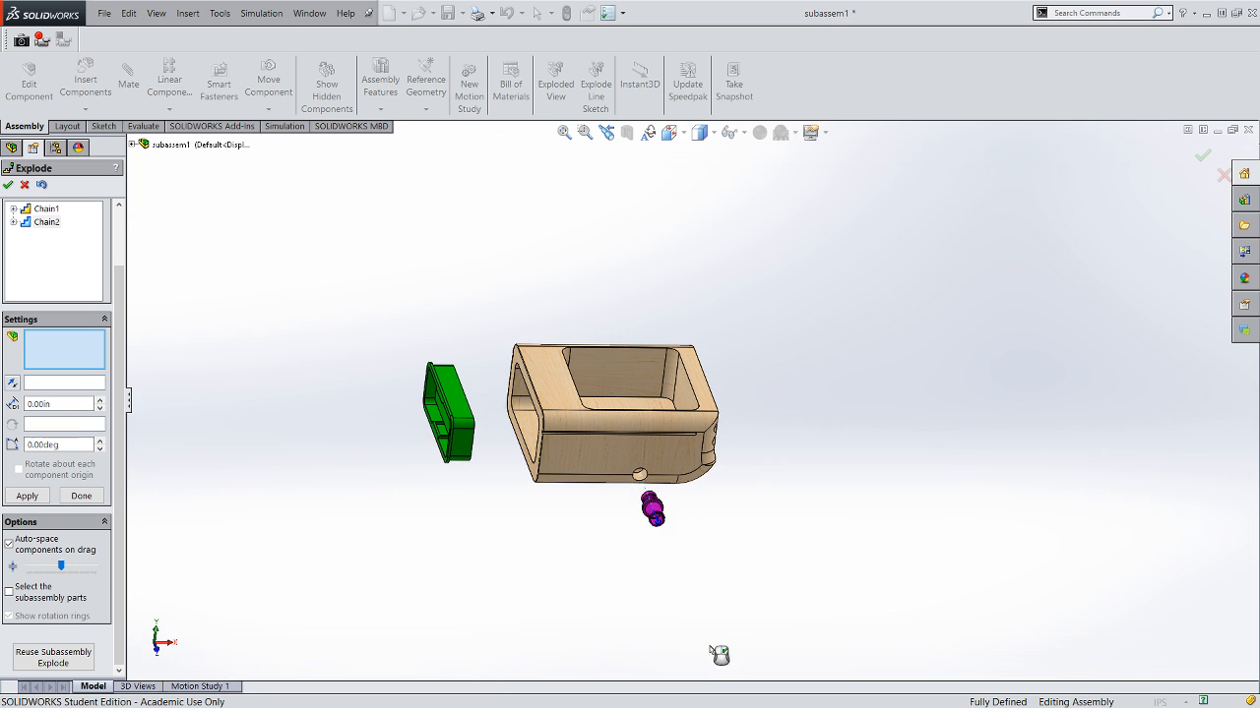
# - Explode the second axle about 1.67 in outward from the opposite side of the bed along the Z axis
pyautogui.scroll(3, 679, 580)
pyautogui.moveTo(598, 494); pyautogui.dragTo(724, 618, button='middle')
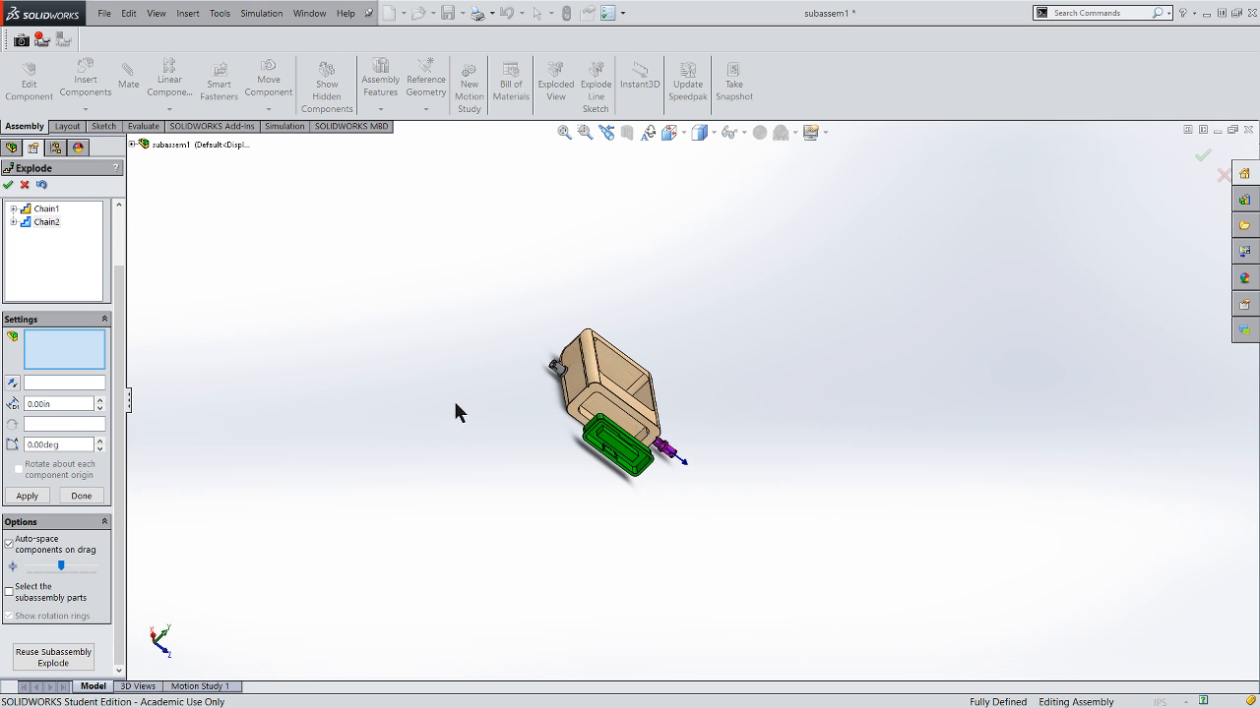
pyautogui.click(563, 378)
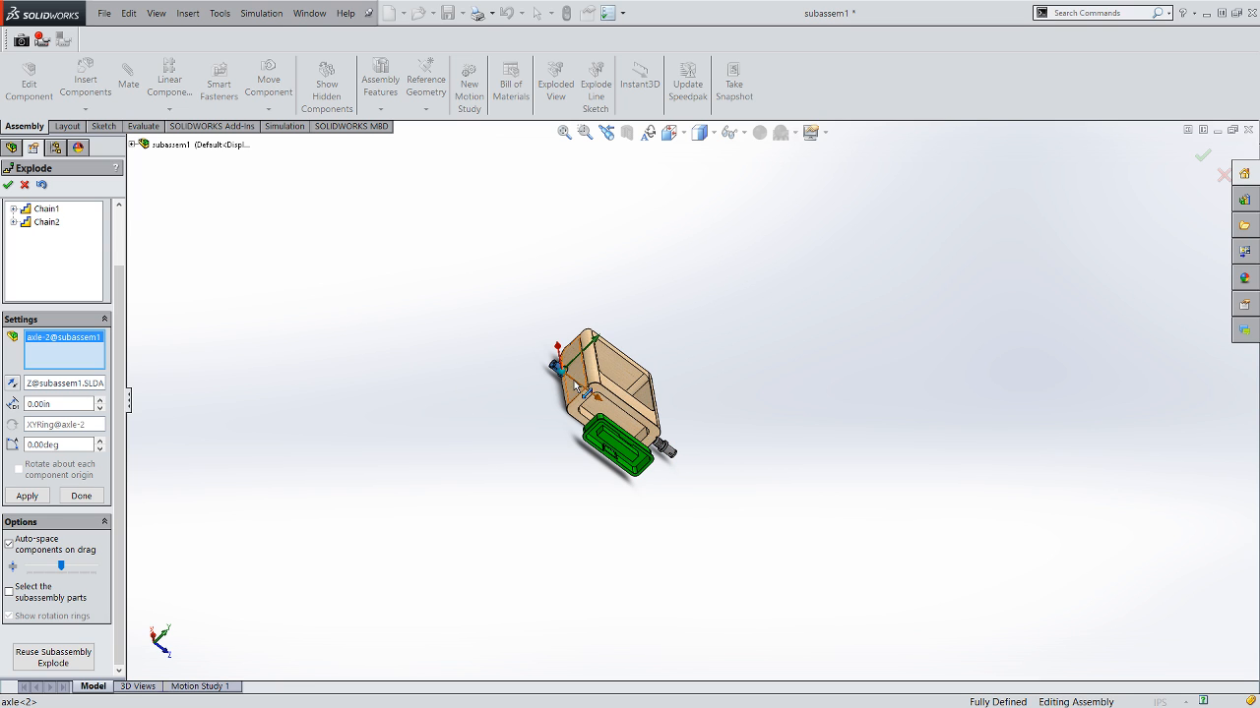
pyautogui.moveTo(575, 386); pyautogui.dragTo(347, 307)
pyautogui.moveTo(775, 457)
pyautogui.mouseDown(button='middle')
pyautogui.moveTo(798, 459)
pyautogui.moveTo(757, 470)
pyautogui.mouseUp(button='middle')
pyautogui.moveTo(677, 379); pyautogui.dragTo(705, 365, button='middle')
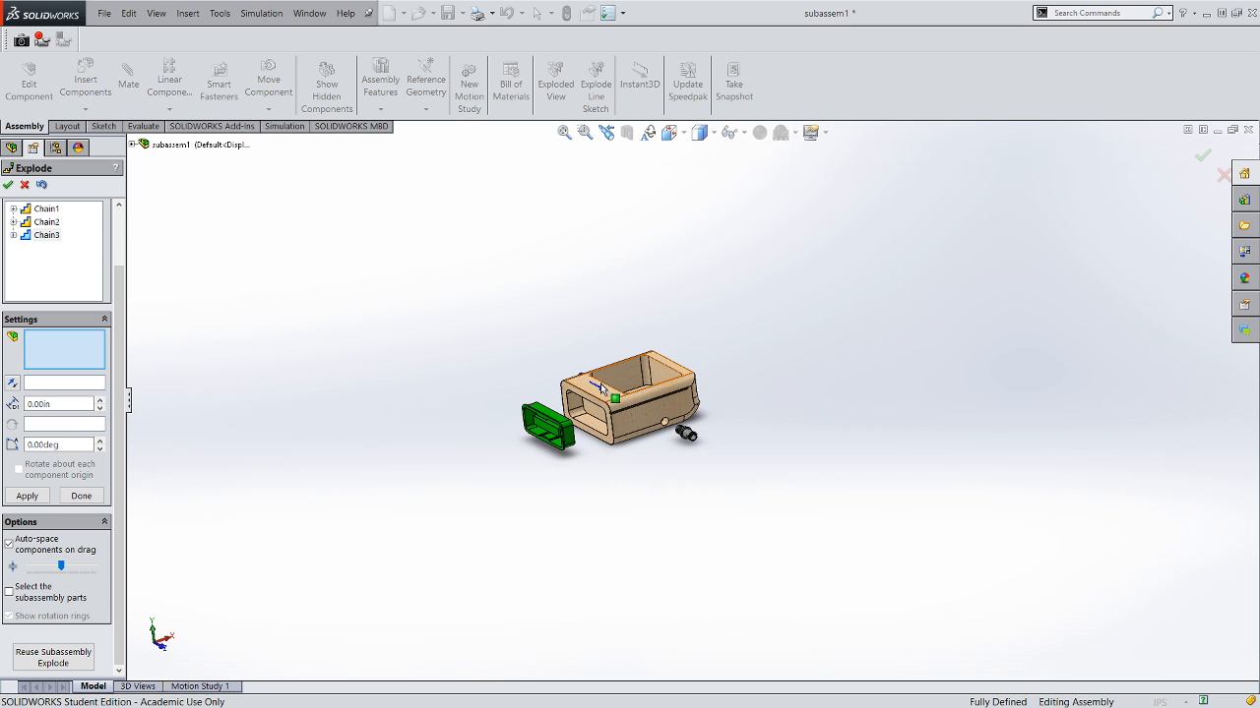
# - Expand the three explode steps and check which component each one moves
pyautogui.click(28, 211)
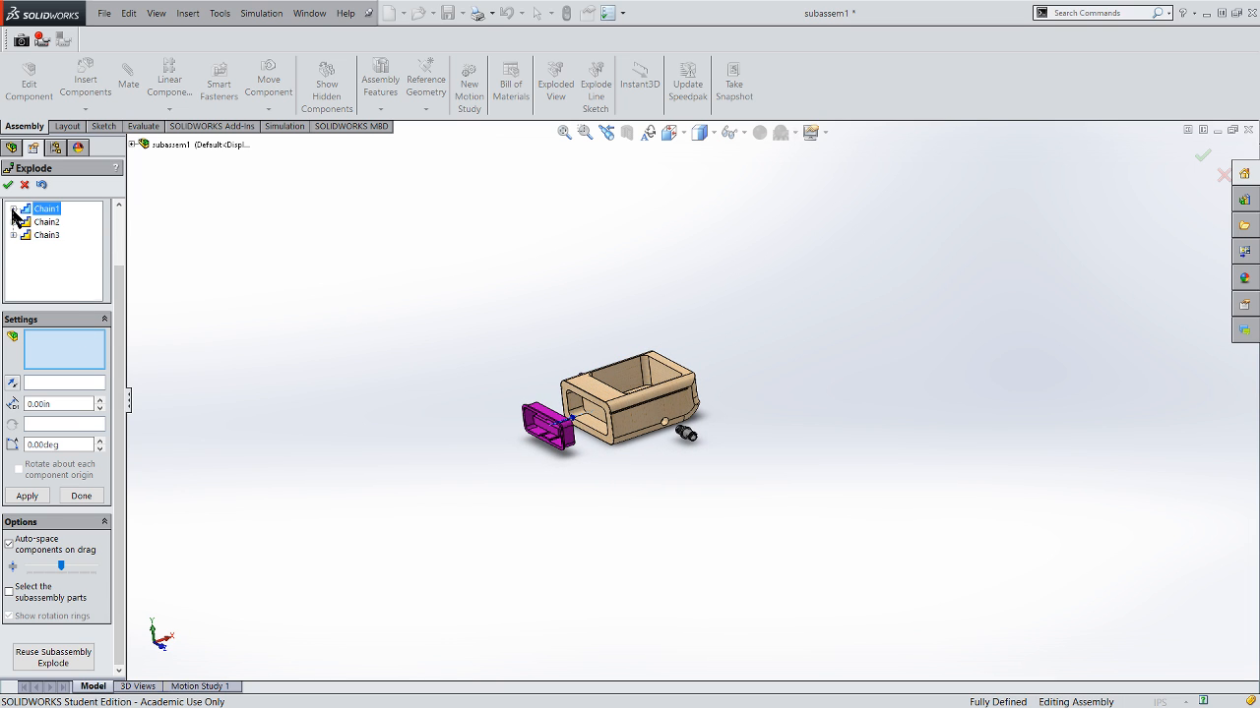
pyautogui.click(13, 208)
pyautogui.click(13, 235)
pyautogui.click(43, 249)
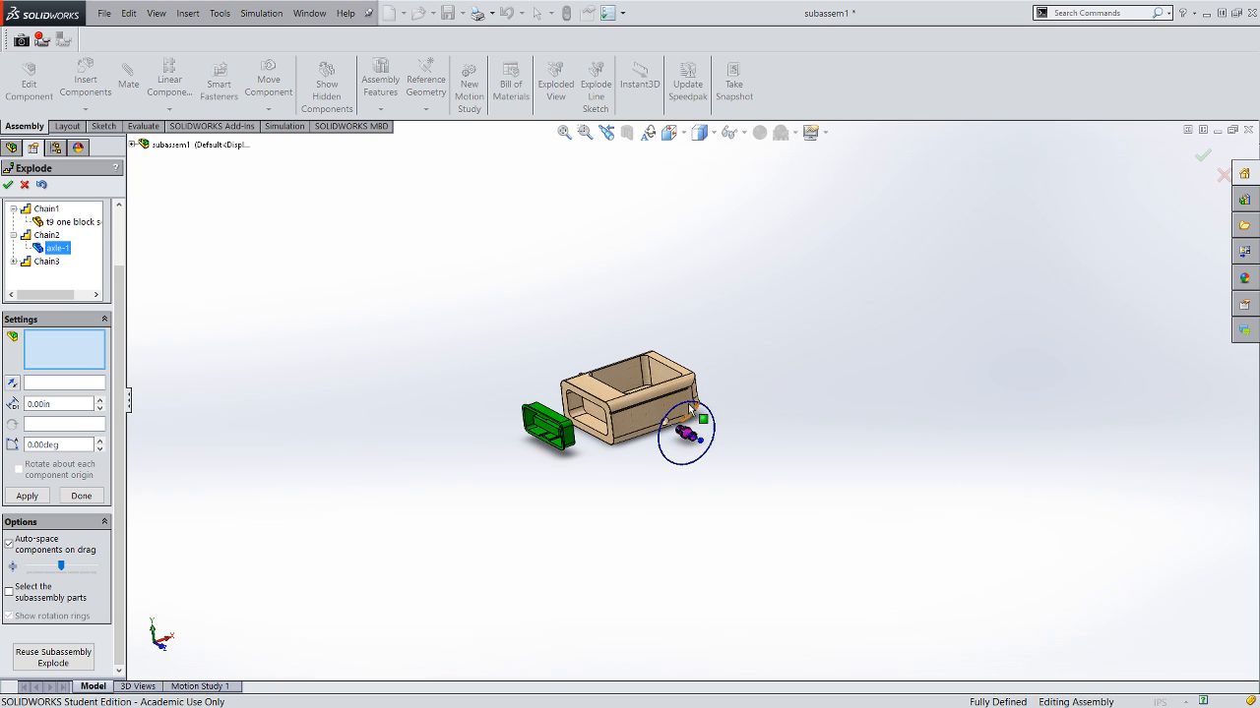
pyautogui.click(13, 262)
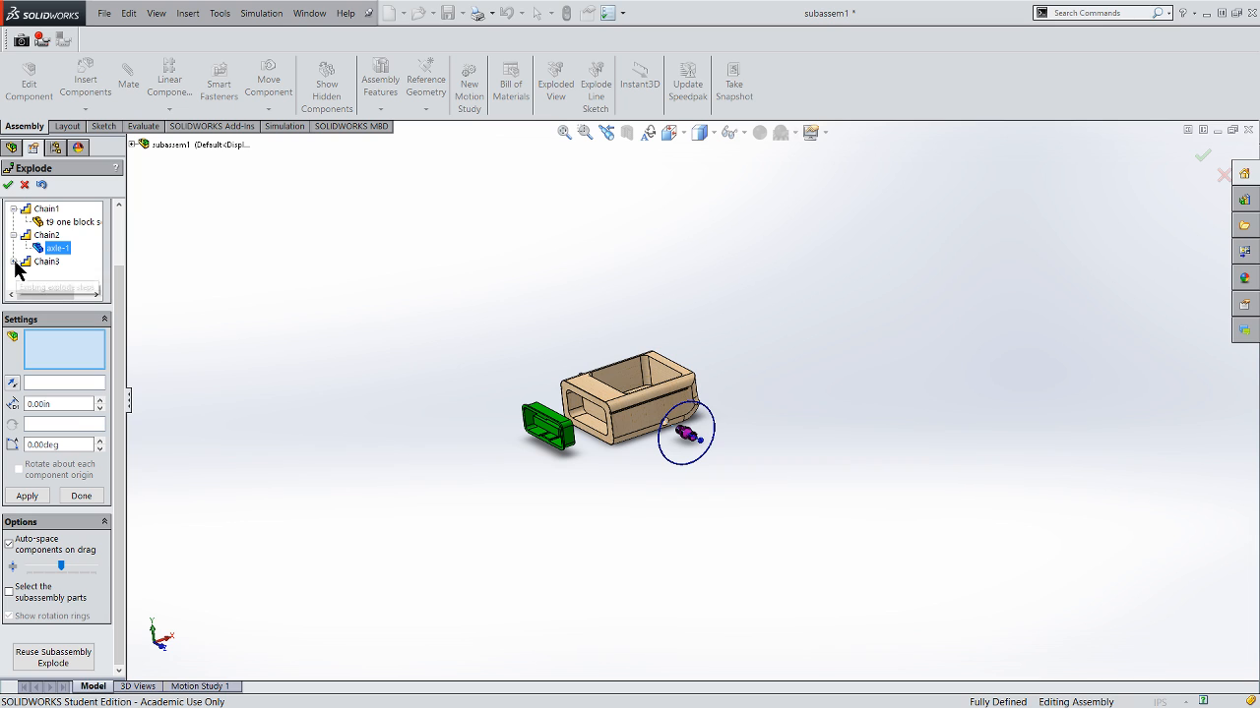
pyautogui.click(56, 273)
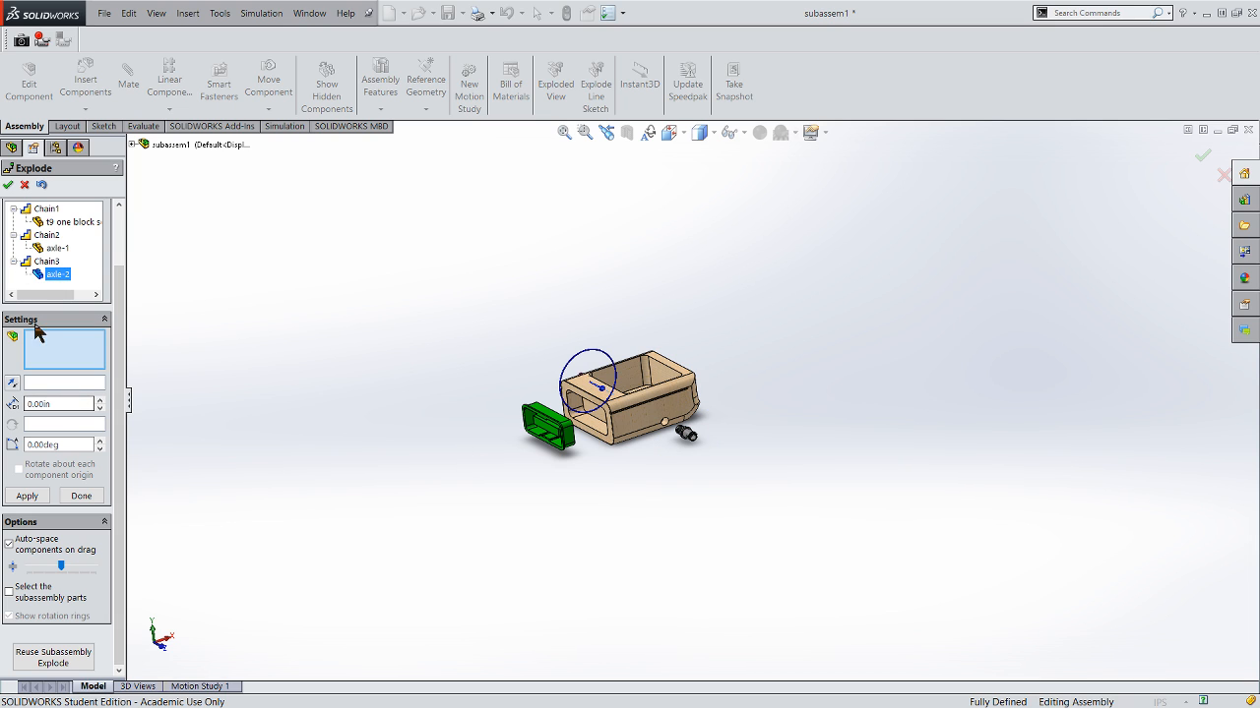
# - Try to set the explode distance of the one block socket in Chain1 to 1.5 in
pyautogui.click(48, 209)
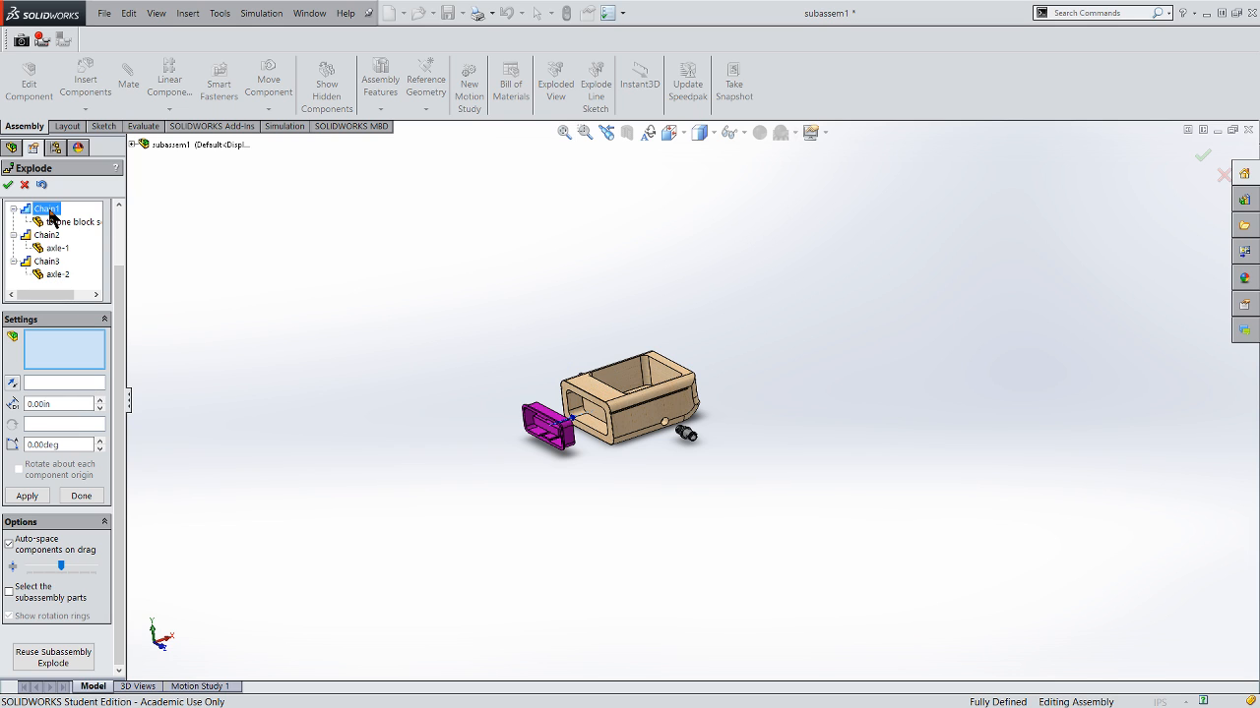
pyautogui.rightClick(47, 210)
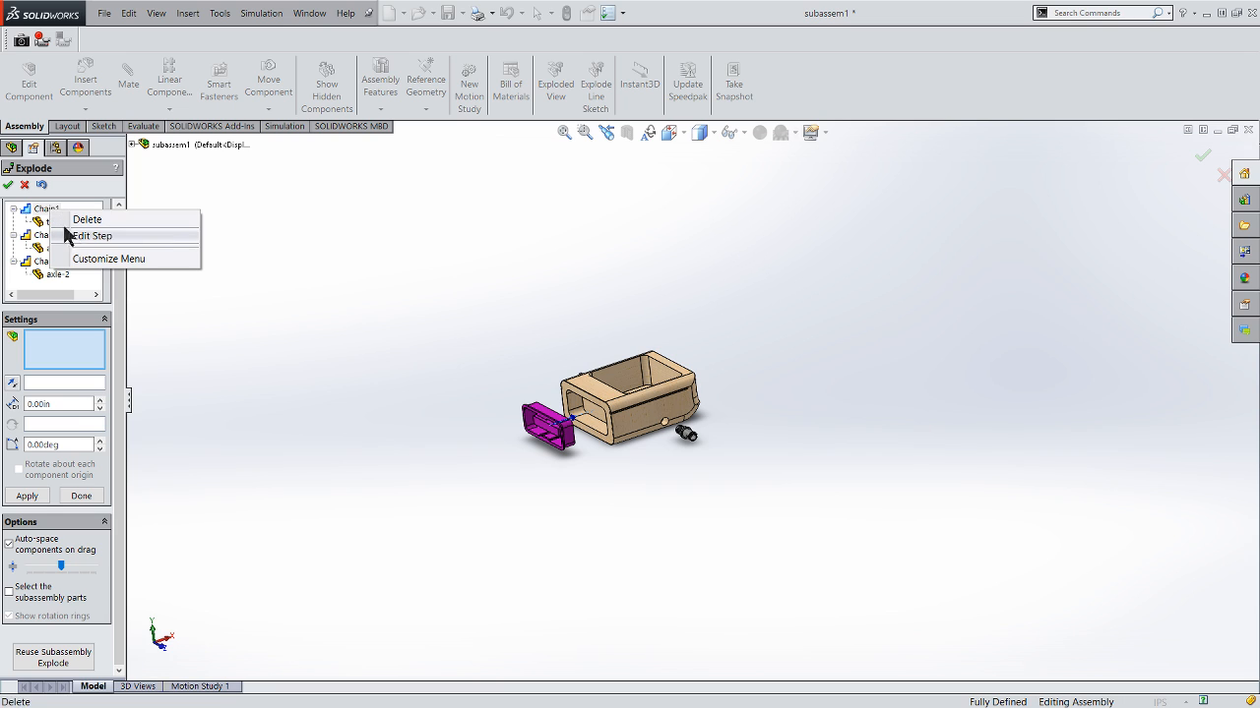
pyautogui.click(71, 235)
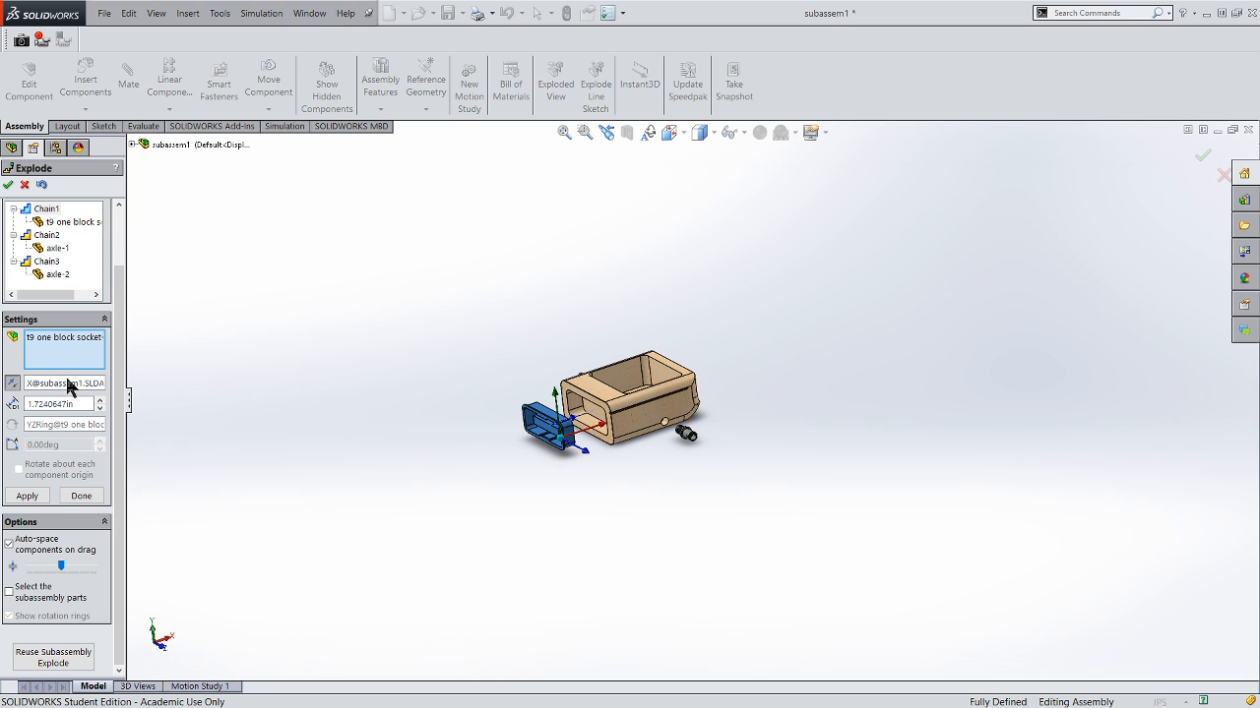
pyautogui.moveTo(93, 403); pyautogui.dragTo(8, 408)
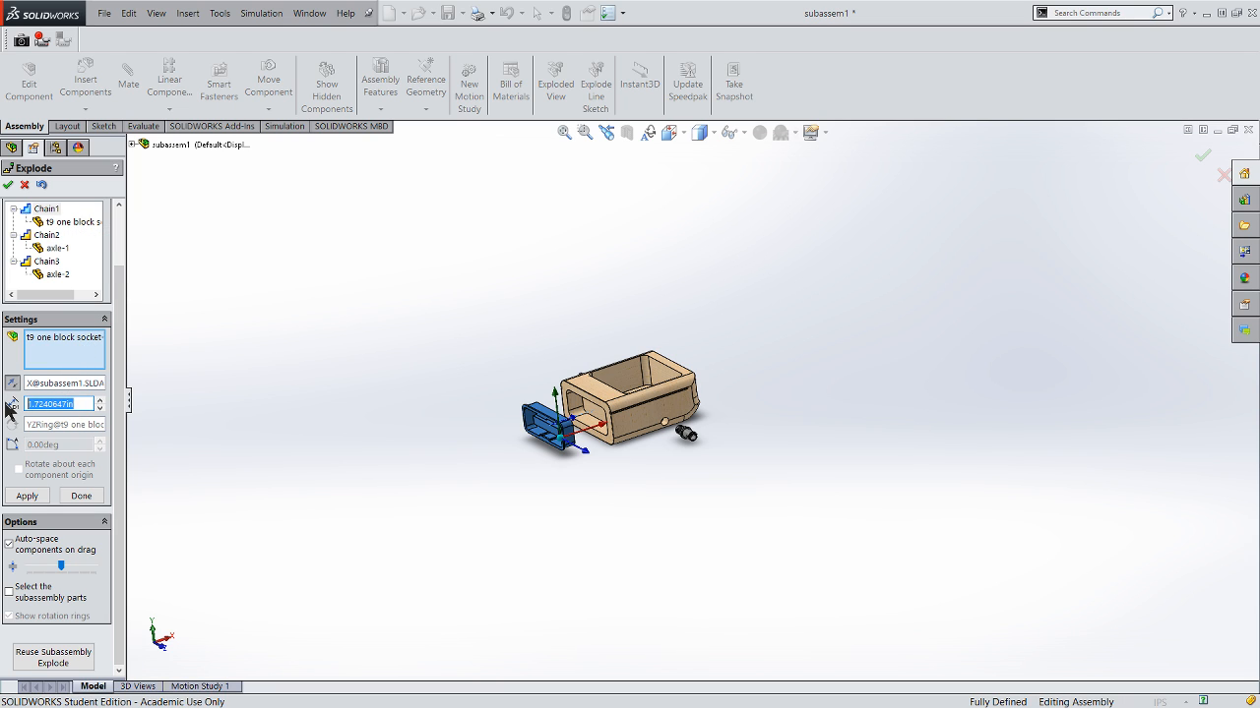
pyautogui.write('1.5')
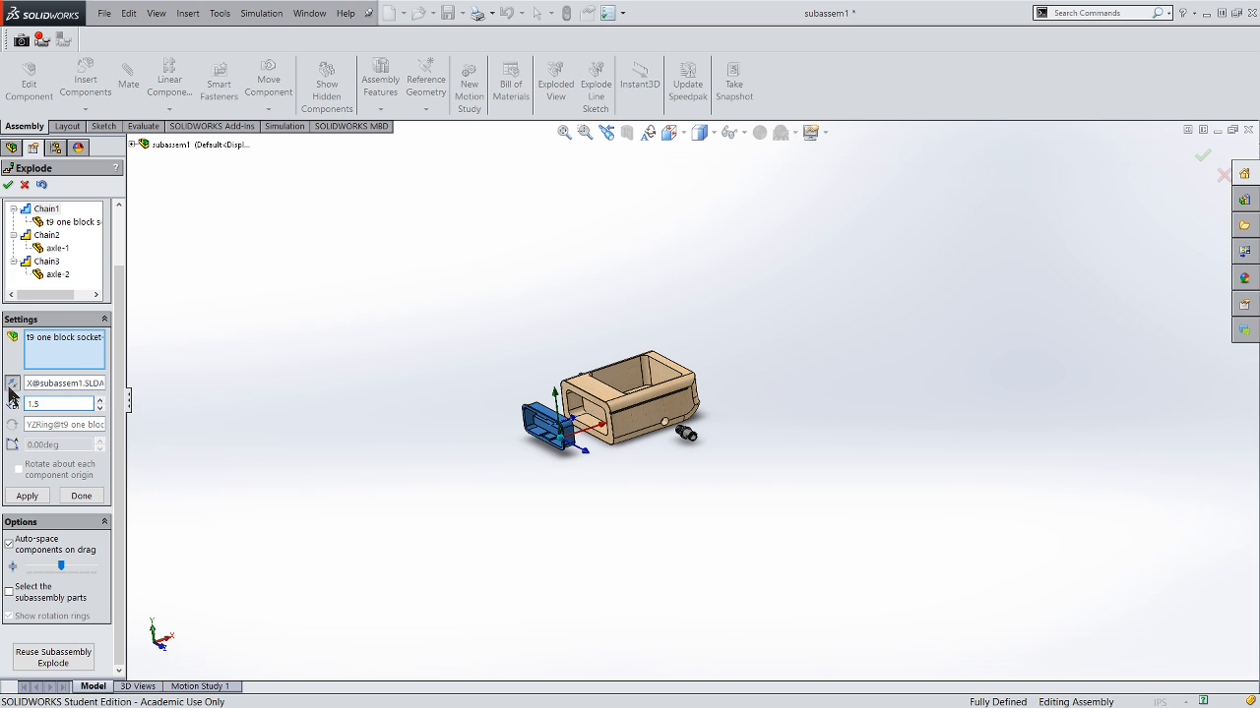
# - Try to set the explode distance of axle-1 in Chain2 to 1.5 in
pyautogui.click(47, 240)
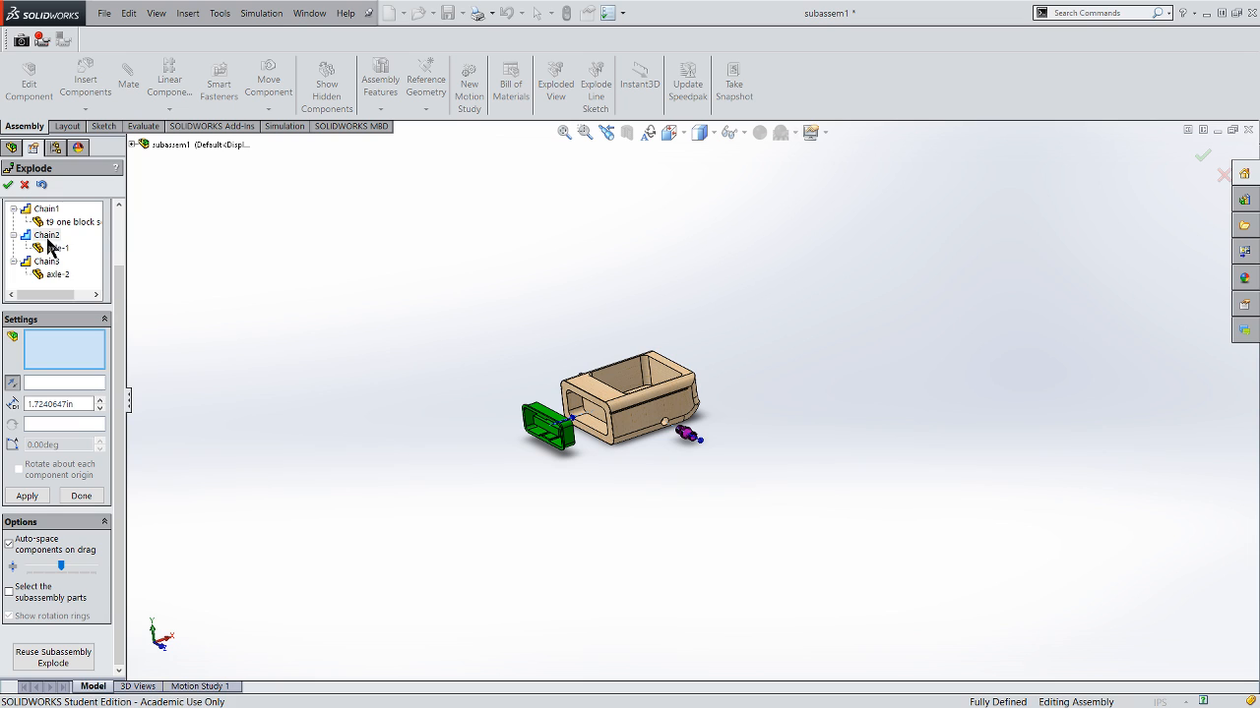
pyautogui.rightClick(47, 240)
pyautogui.click(79, 268)
pyautogui.doubleClick(70, 406)
pyautogui.write('4')
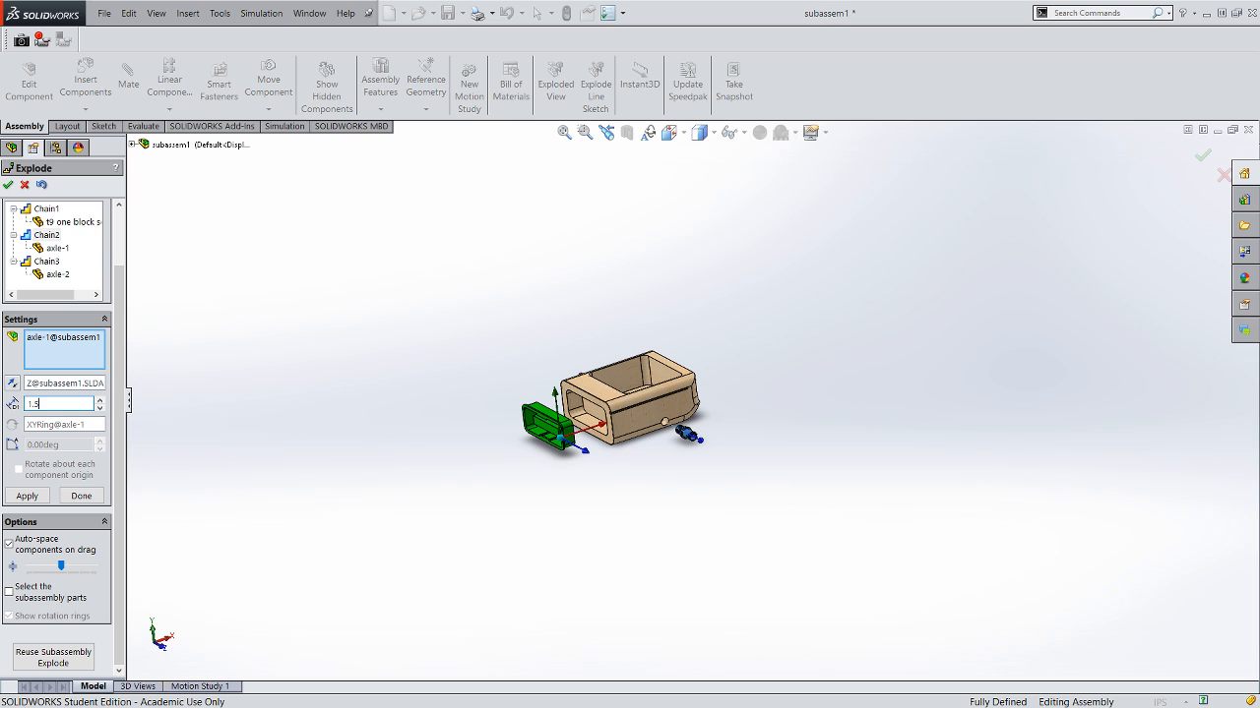
# - Set the explode distance of axle-2 in Chain3 to 1.5 in and check that step's component
pyautogui.click(53, 272)
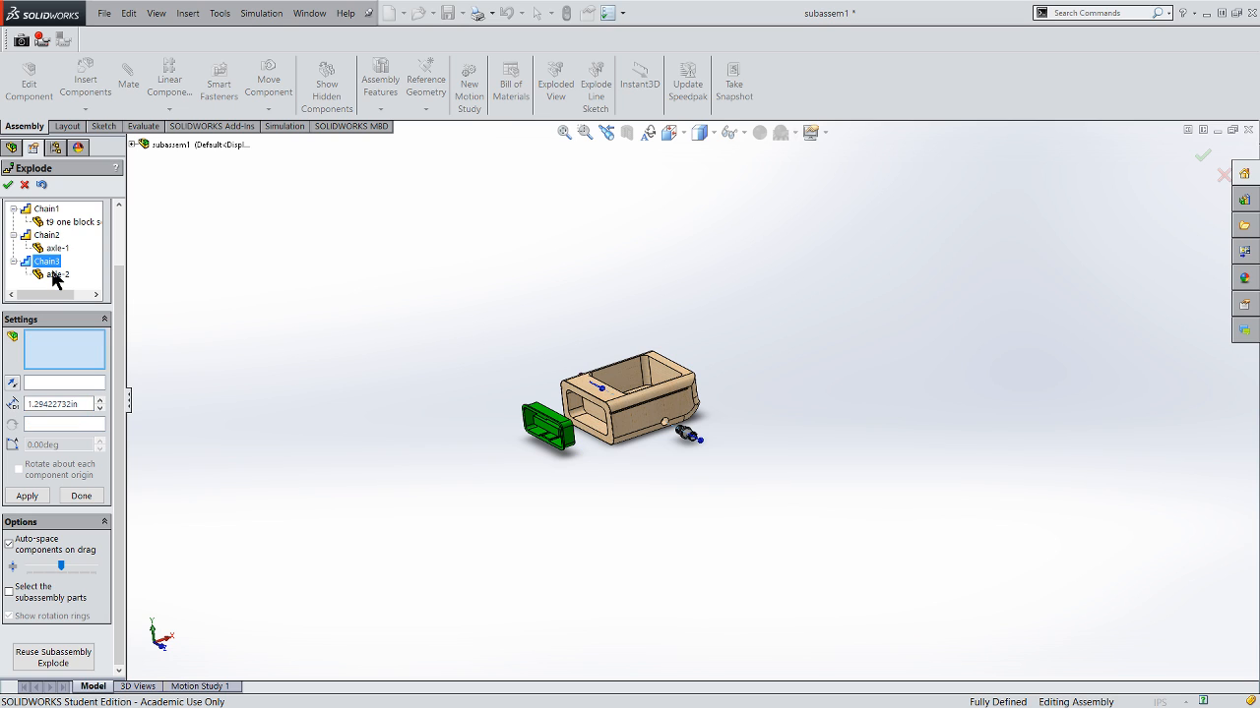
pyautogui.rightClick(47, 262)
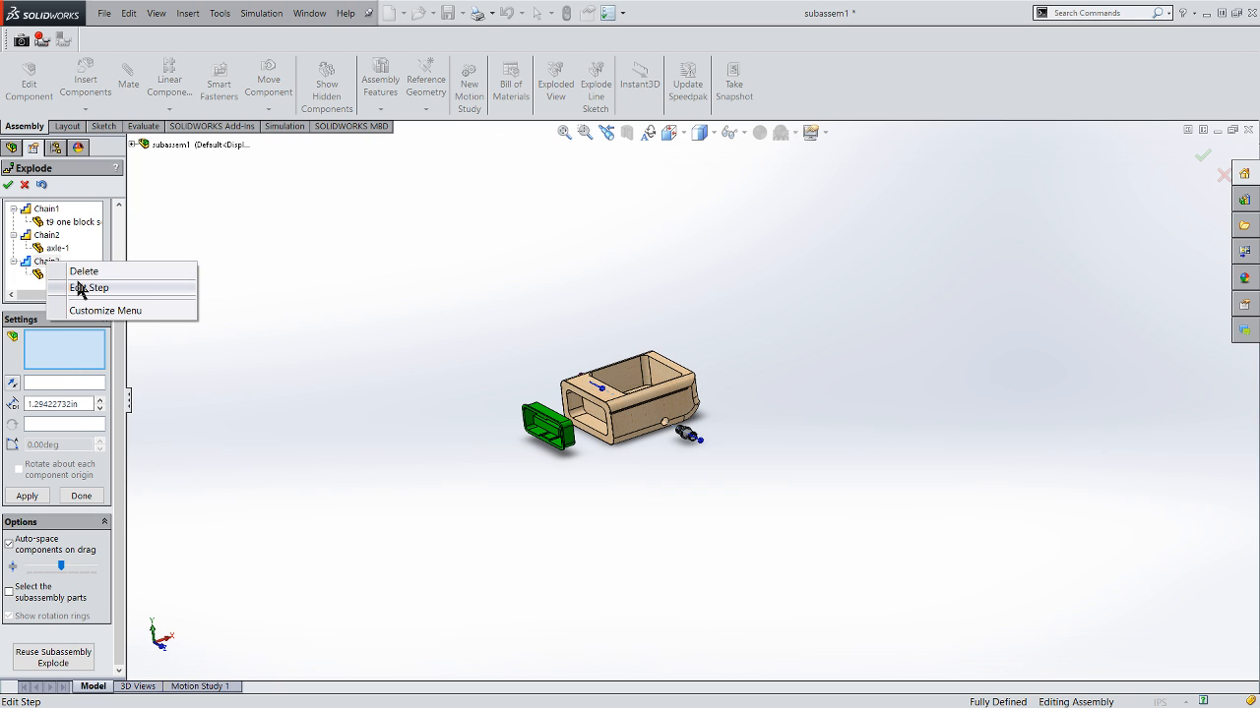
pyautogui.click(87, 287)
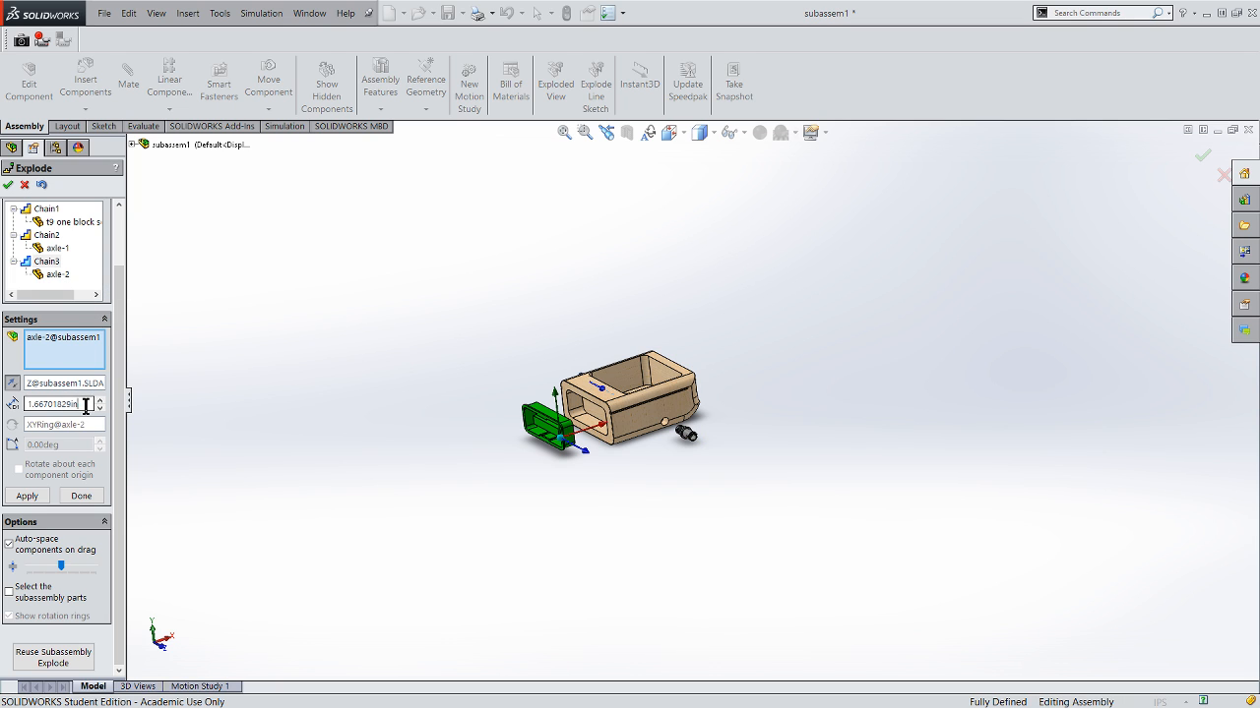
pyautogui.write('1.5')
pyautogui.press('Return')
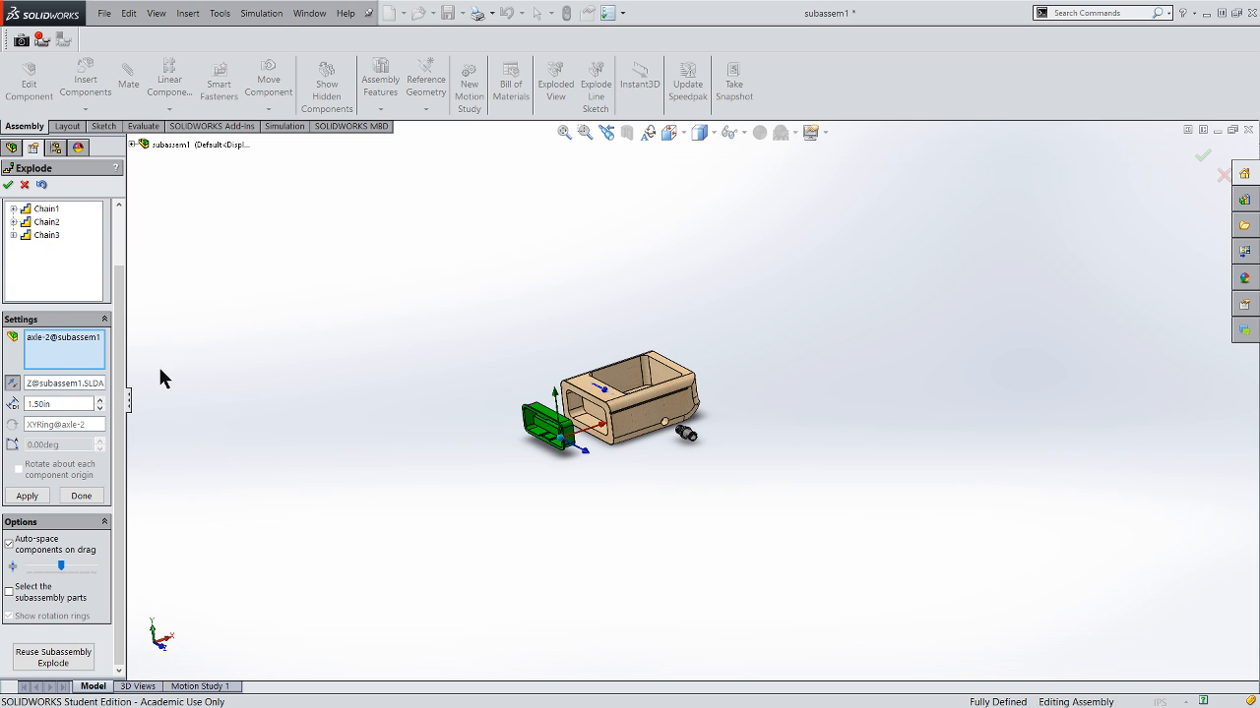
pyautogui.click(12, 235)
pyautogui.click(39, 248)
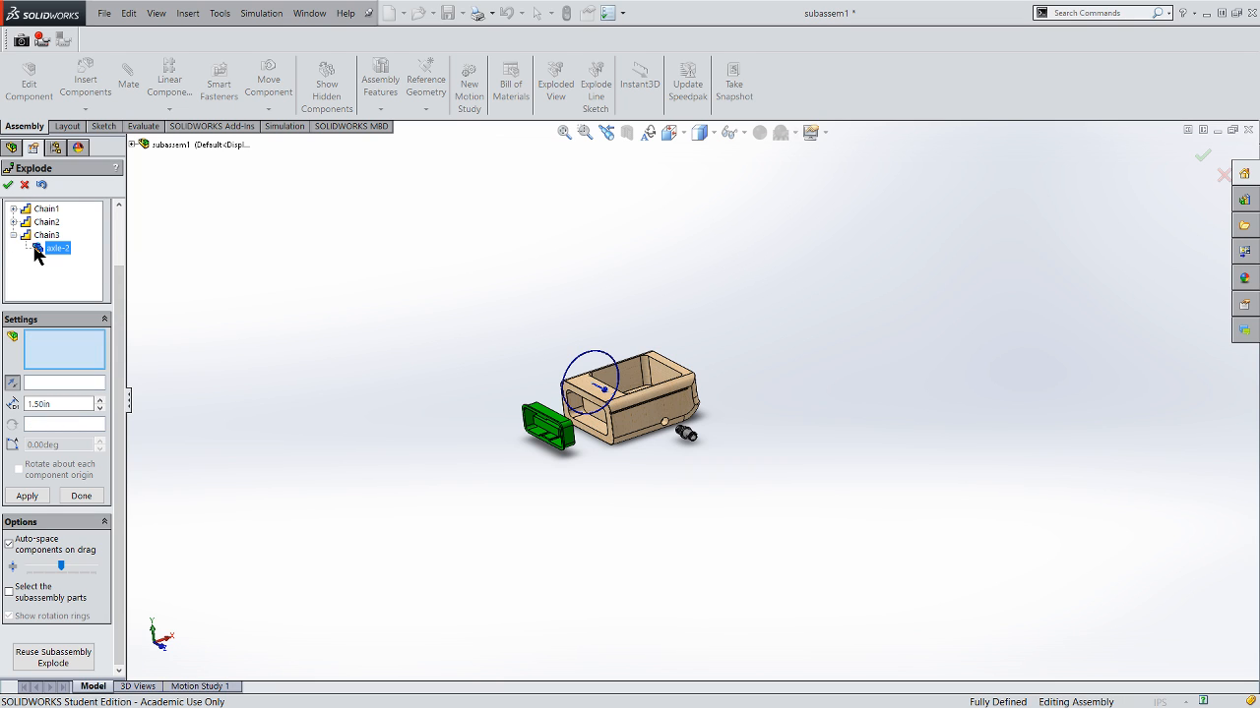
# - Edit the Chain1 explode step and apply a distance of 1.5 in to the one block socket
pyautogui.click(13, 222)
pyautogui.click(49, 235)
pyautogui.click(44, 222)
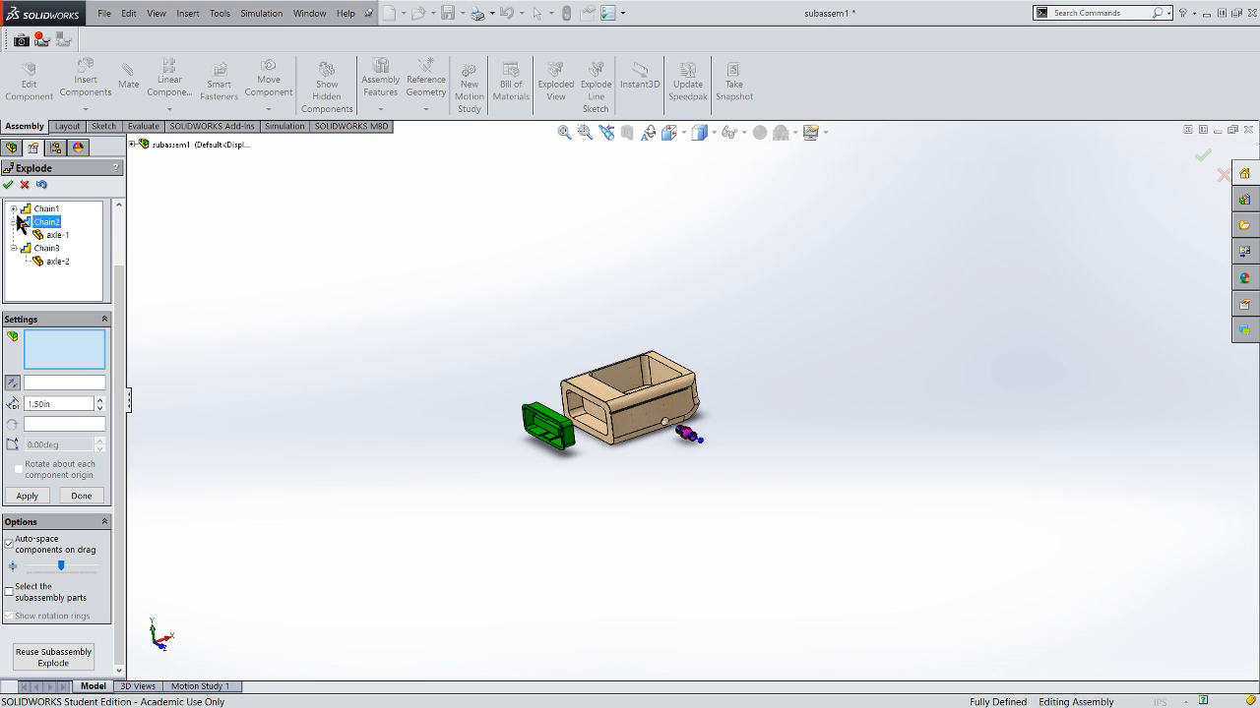
pyautogui.click(13, 209)
pyautogui.click(45, 209)
pyautogui.rightClick(41, 210)
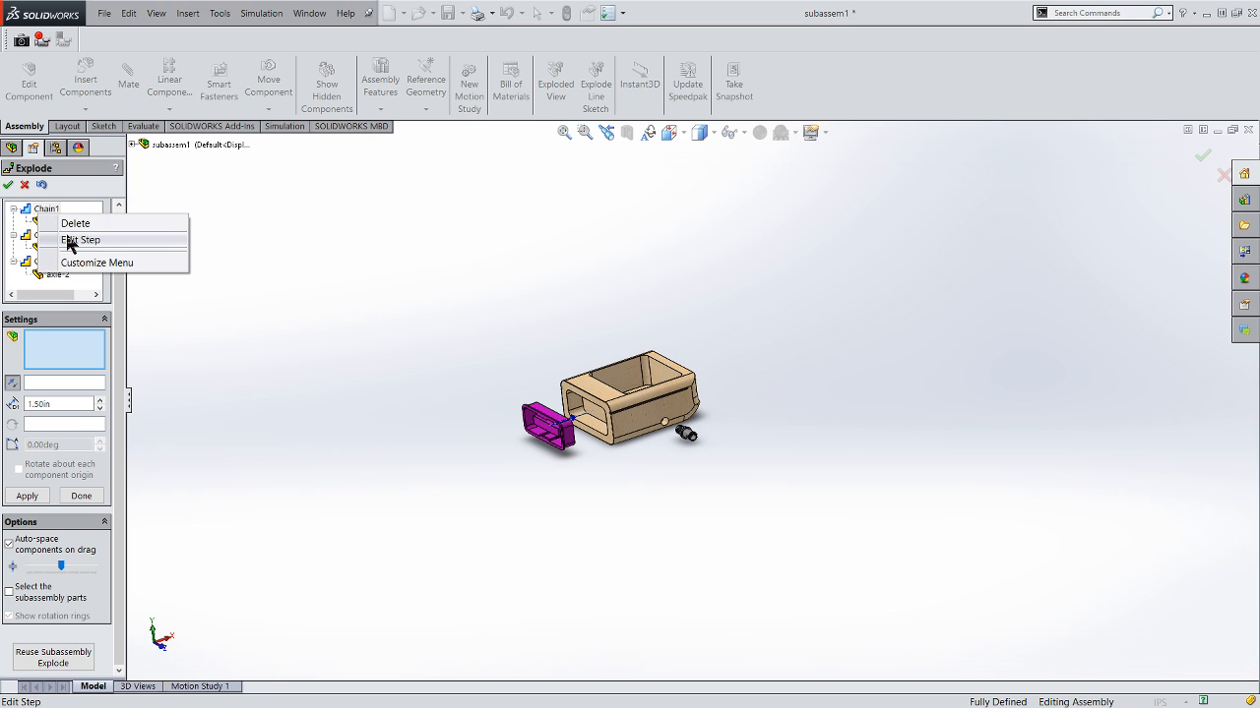
pyautogui.click(69, 240)
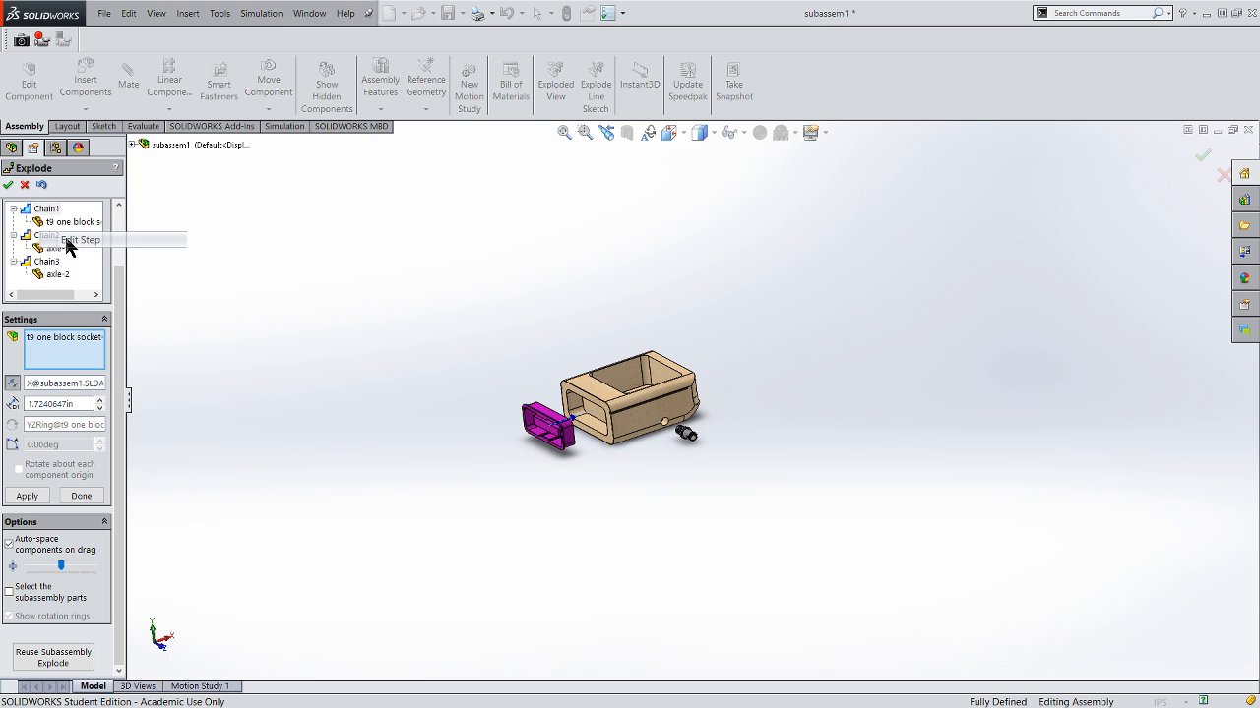
pyautogui.click(99, 409)
pyautogui.click(100, 401)
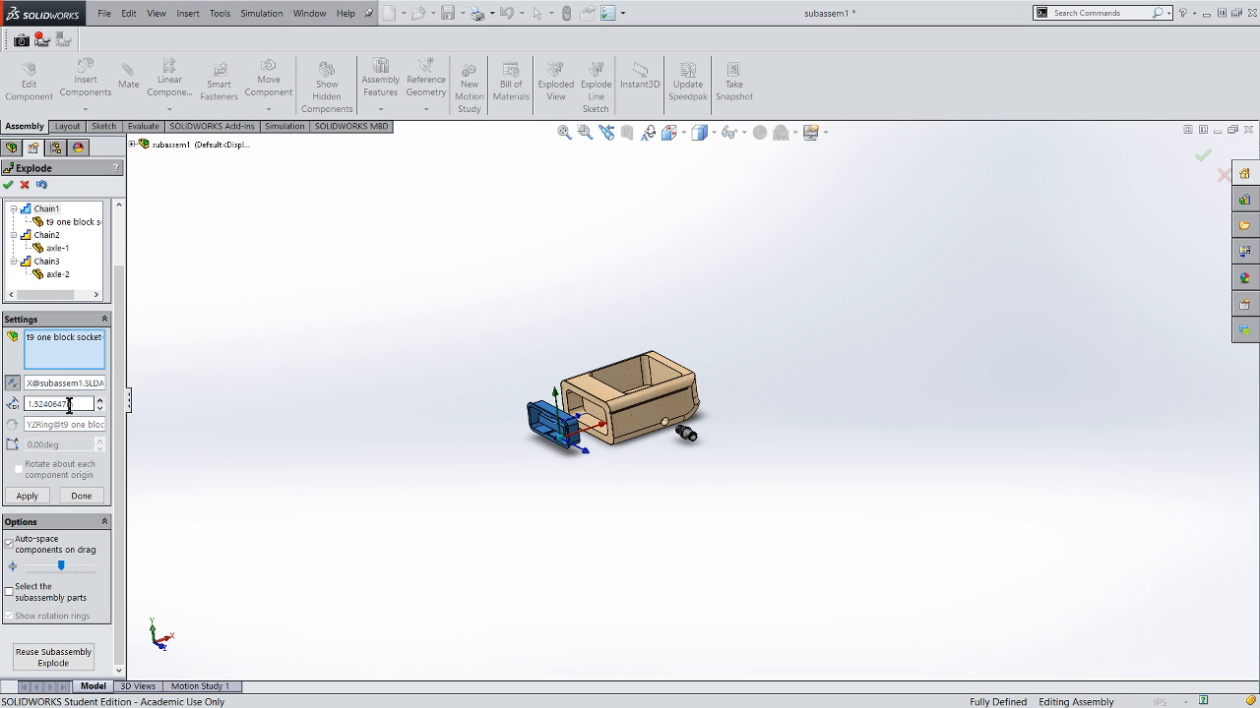
pyautogui.doubleClick(77, 406)
pyautogui.write('1.5')
pyautogui.click(30, 496)
# - Edit the Chain2 explode step and apply a distance of 1.5 in to axle-1
pyautogui.click(13, 222)
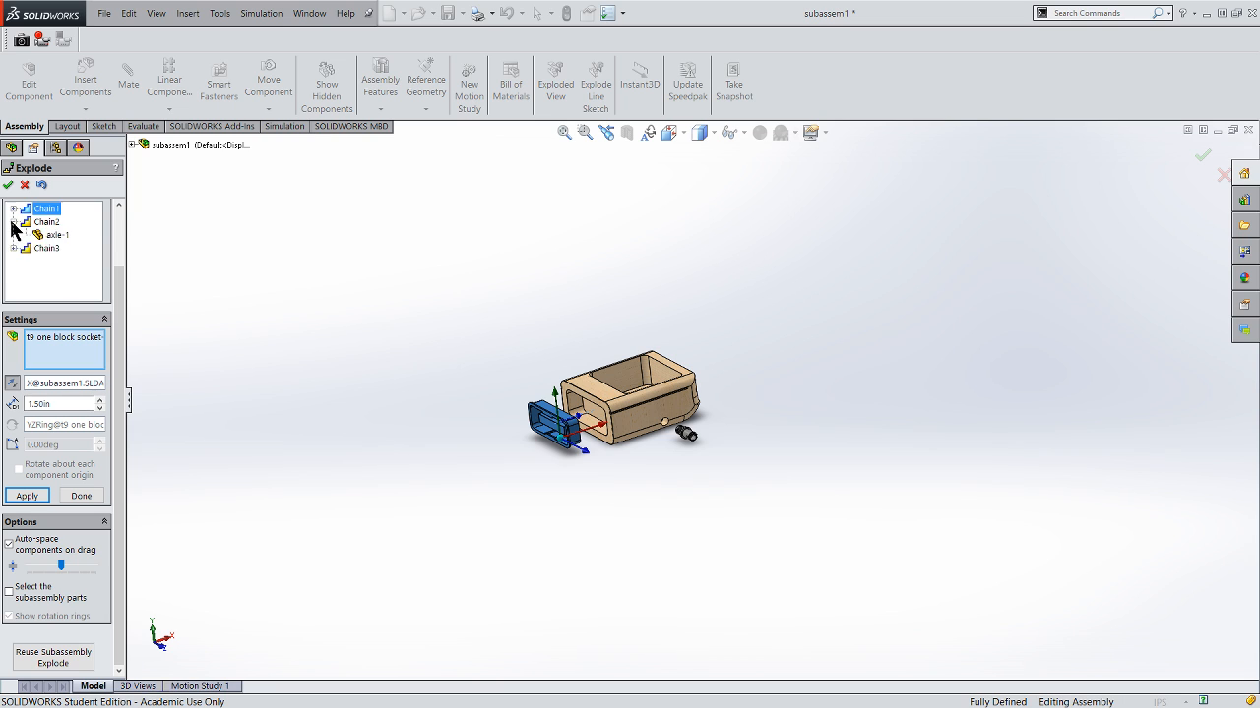
pyautogui.click(44, 235)
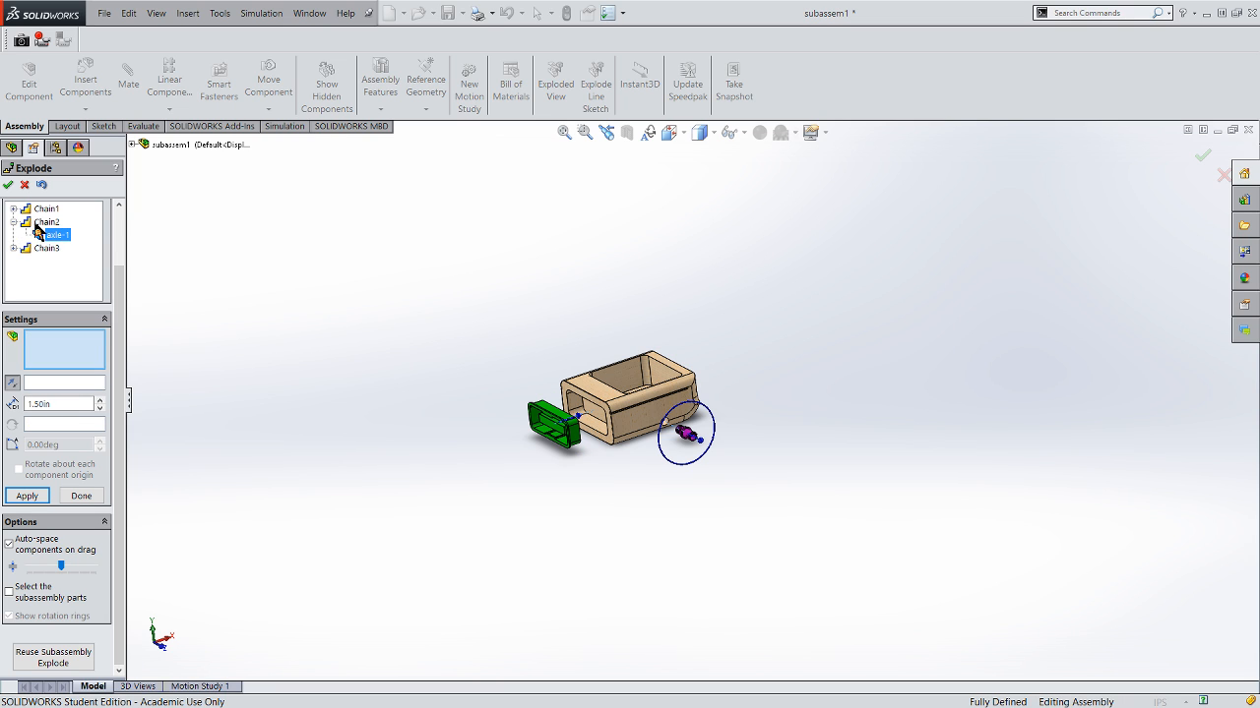
pyautogui.rightClick(40, 225)
pyautogui.click(69, 250)
pyautogui.doubleClick(79, 404)
pyautogui.write('1.')
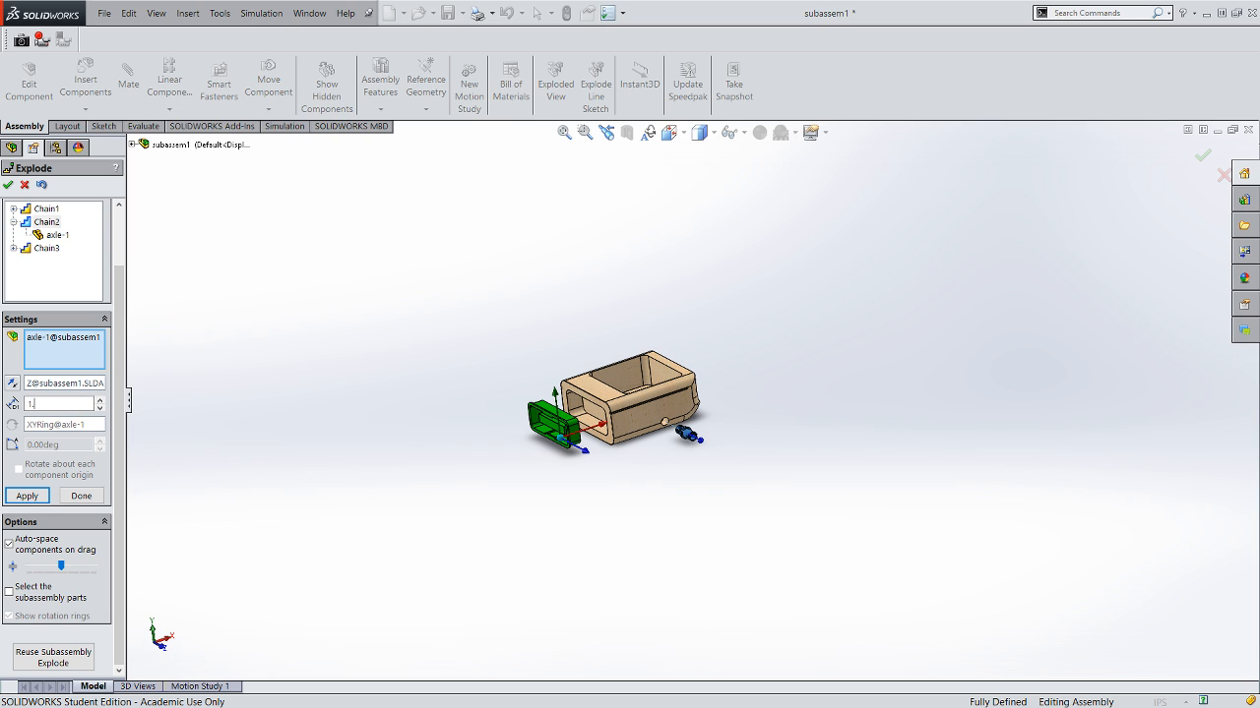
pyautogui.click(35, 494)
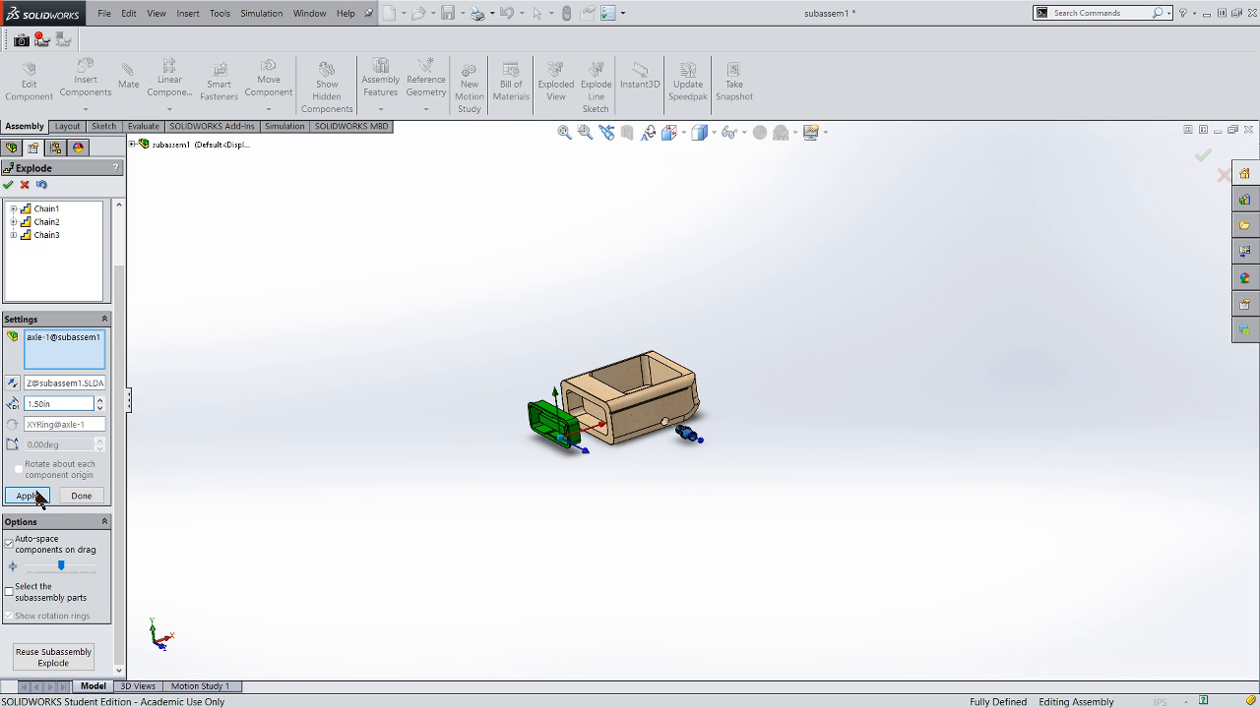
# - Recheck the explode distances of Chain3, Chain2 and Chain1, and accept the exploded view
pyautogui.click(14, 236)
pyautogui.click(43, 243)
pyautogui.rightClick(44, 244)
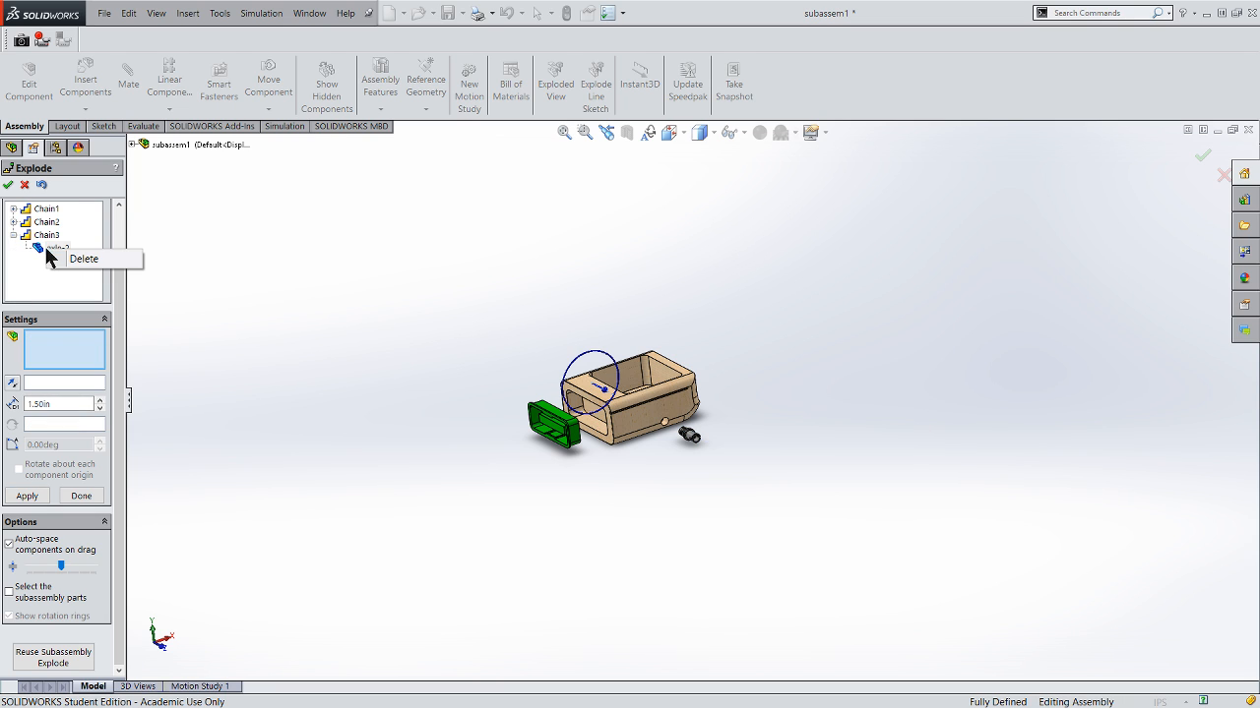
pyautogui.rightClick(35, 239)
pyautogui.click(78, 258)
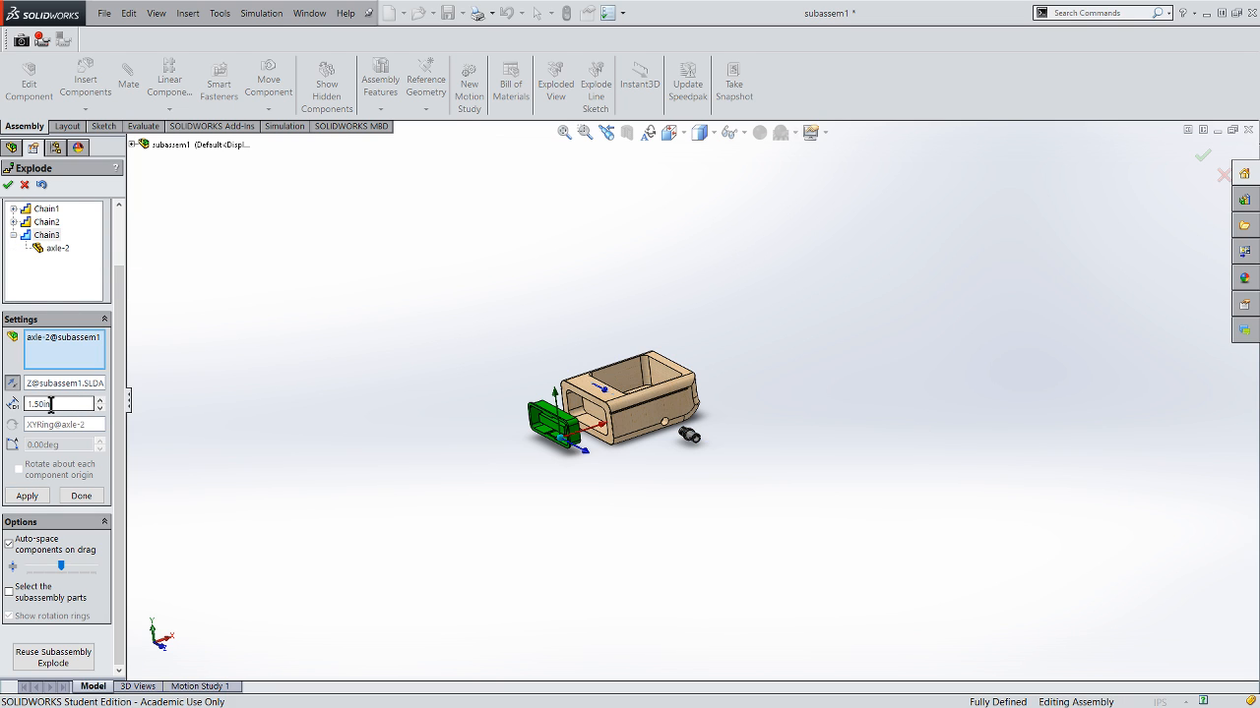
pyautogui.rightClick(36, 222)
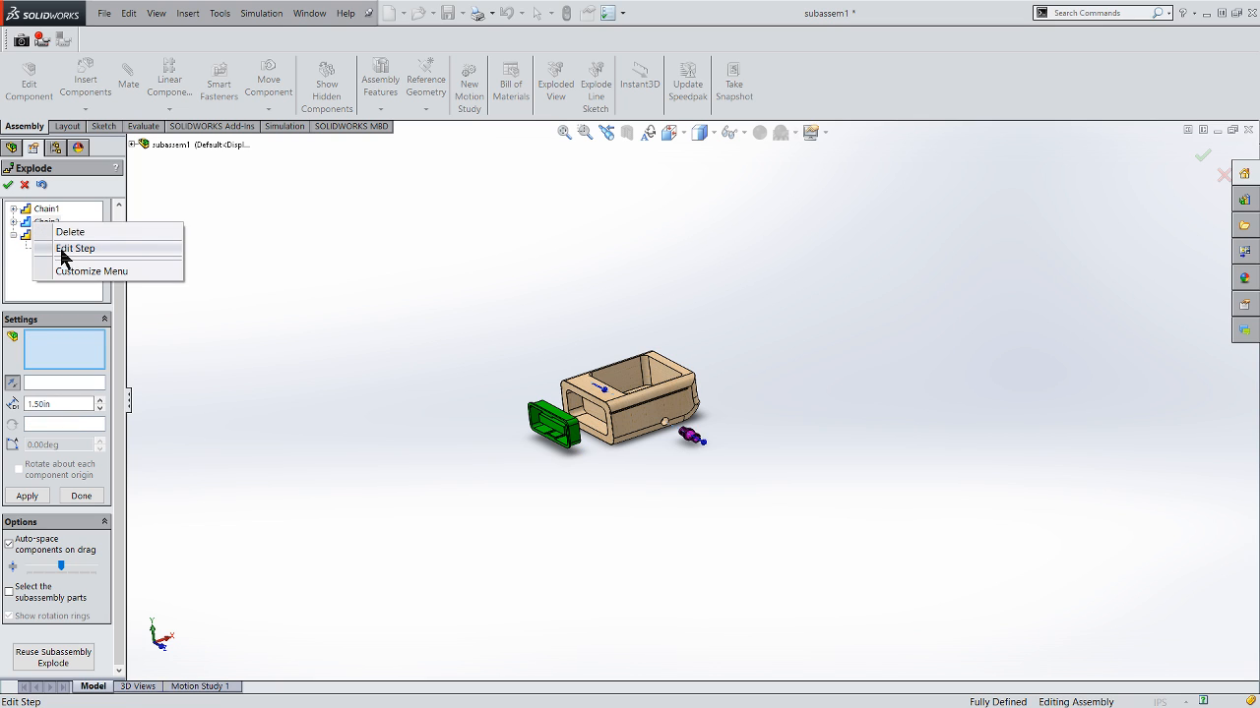
pyautogui.click(60, 250)
pyautogui.rightClick(44, 210)
pyautogui.click(78, 238)
pyautogui.click(26, 496)
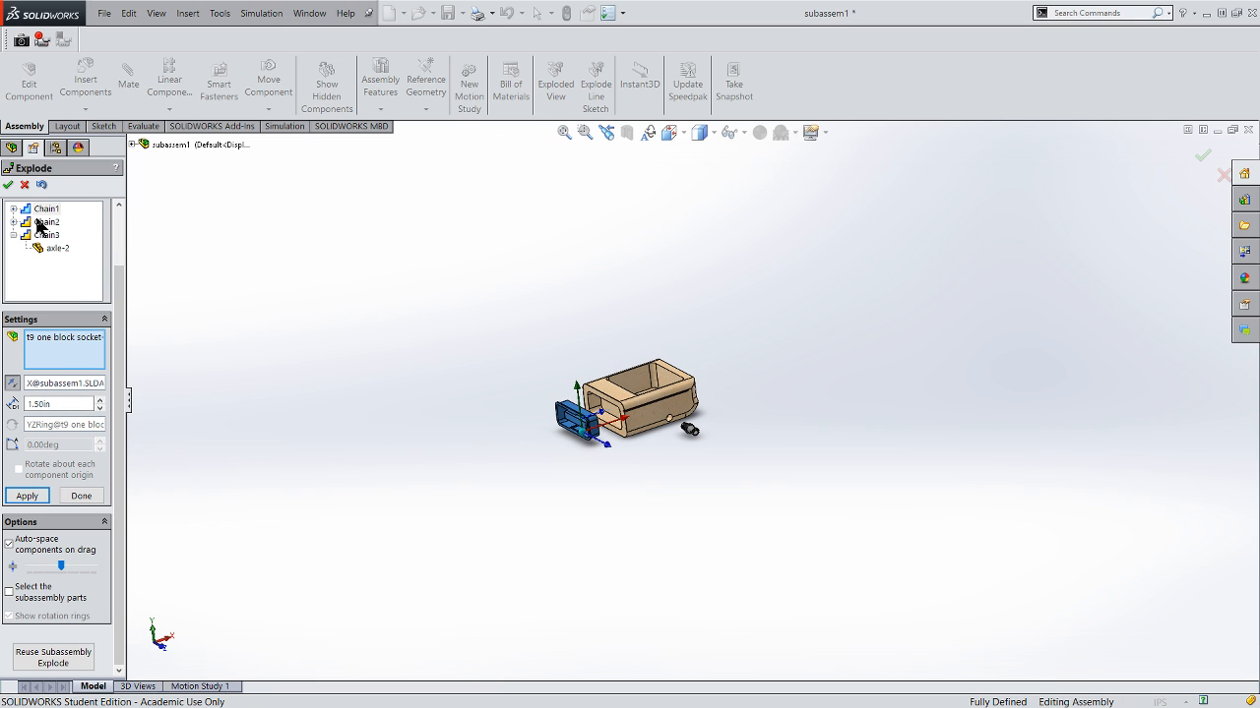
pyautogui.click(8, 186)
# - Examine the exploded view entry under the Default configuration and return to the assembly's component tree
pyautogui.moveTo(450, 441); pyautogui.dragTo(442, 385, button='middle')
pyautogui.click(18, 195)
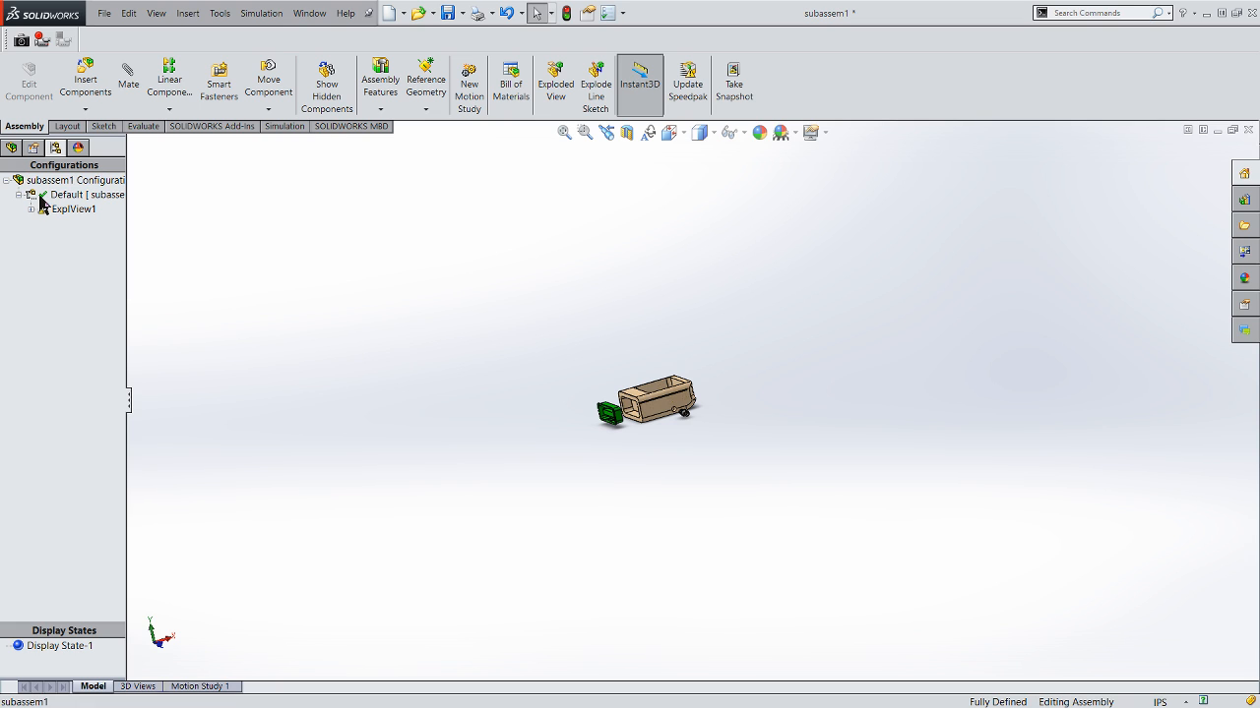
pyautogui.rightClick(44, 203)
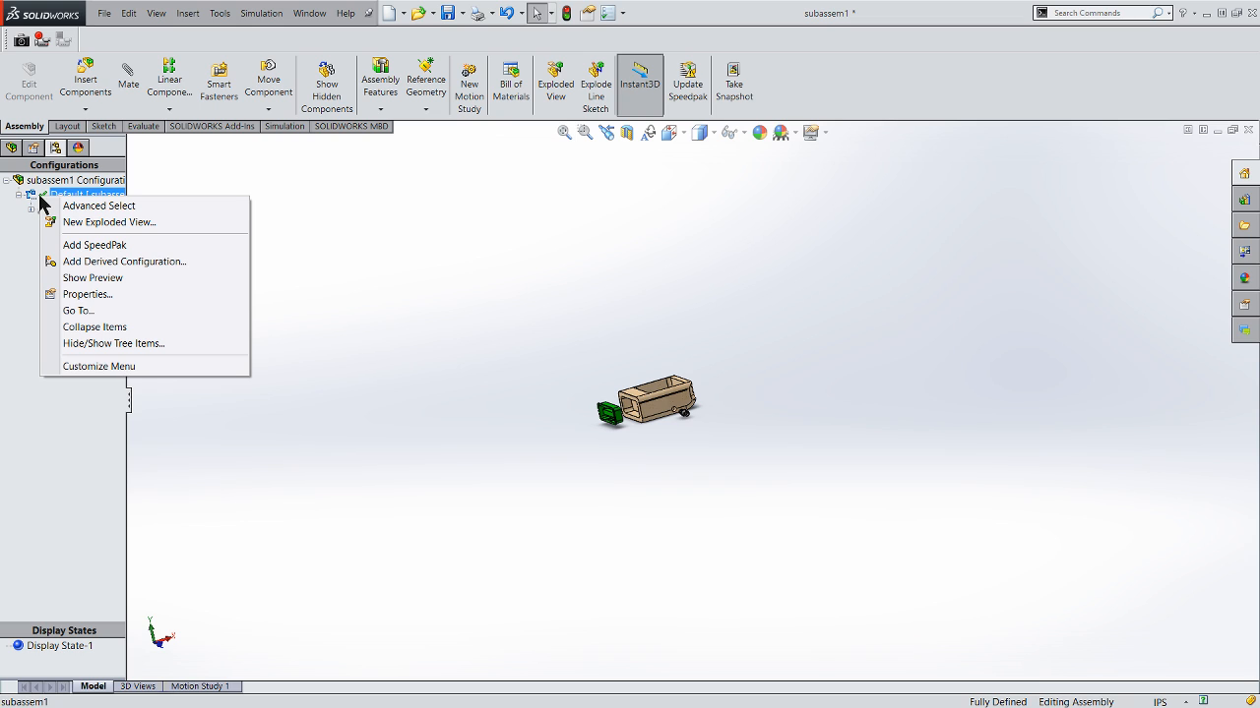
pyautogui.click(34, 180)
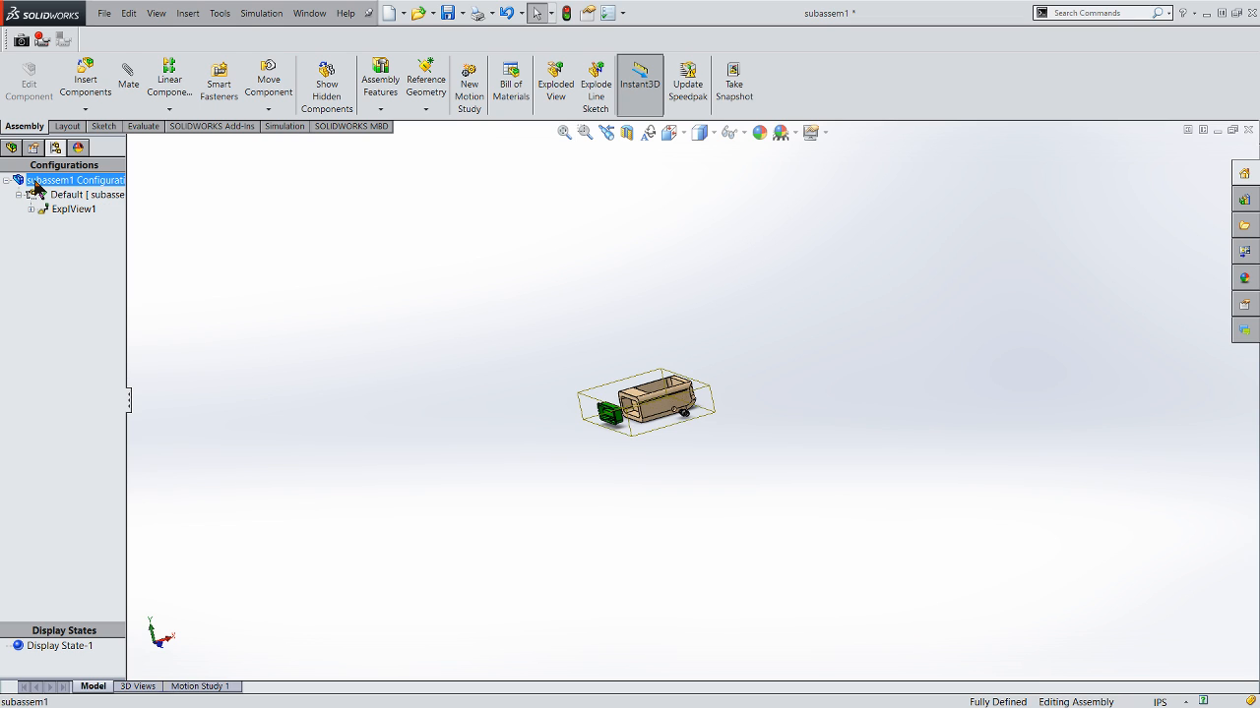
pyautogui.click(11, 148)
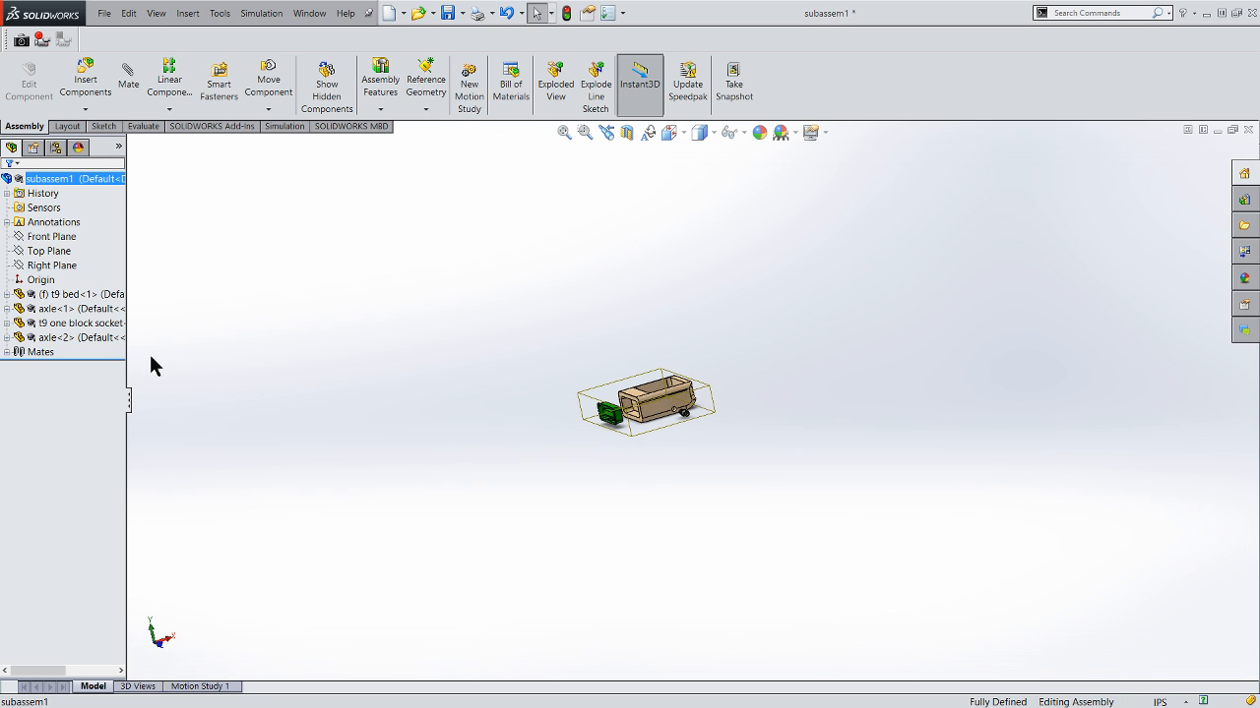
pyautogui.scroll(2, 609, 388)
pyautogui.click(603, 362)
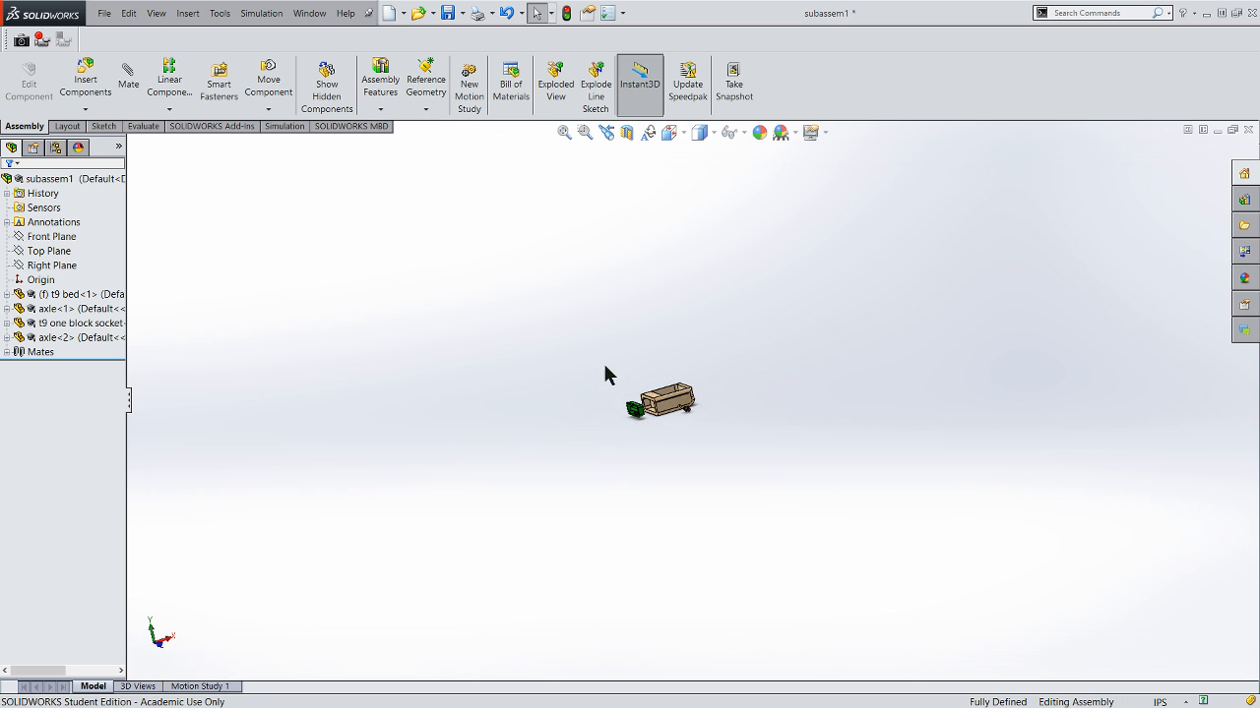
pyautogui.scroll(2, 603, 362)
# - Make a drawing from the assembly using the IED_landscape.slddrt sheet format in the IED Templates folder of C:\IED 41
pyautogui.click(104, 14)
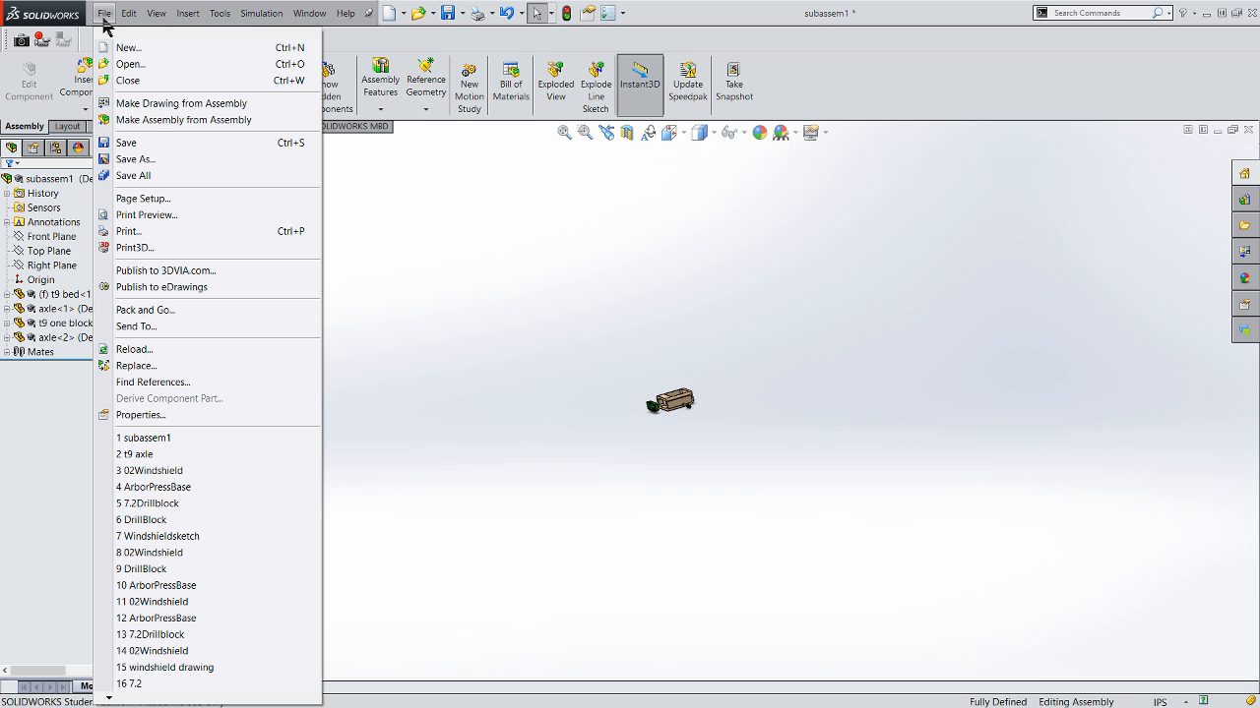
pyautogui.click(138, 103)
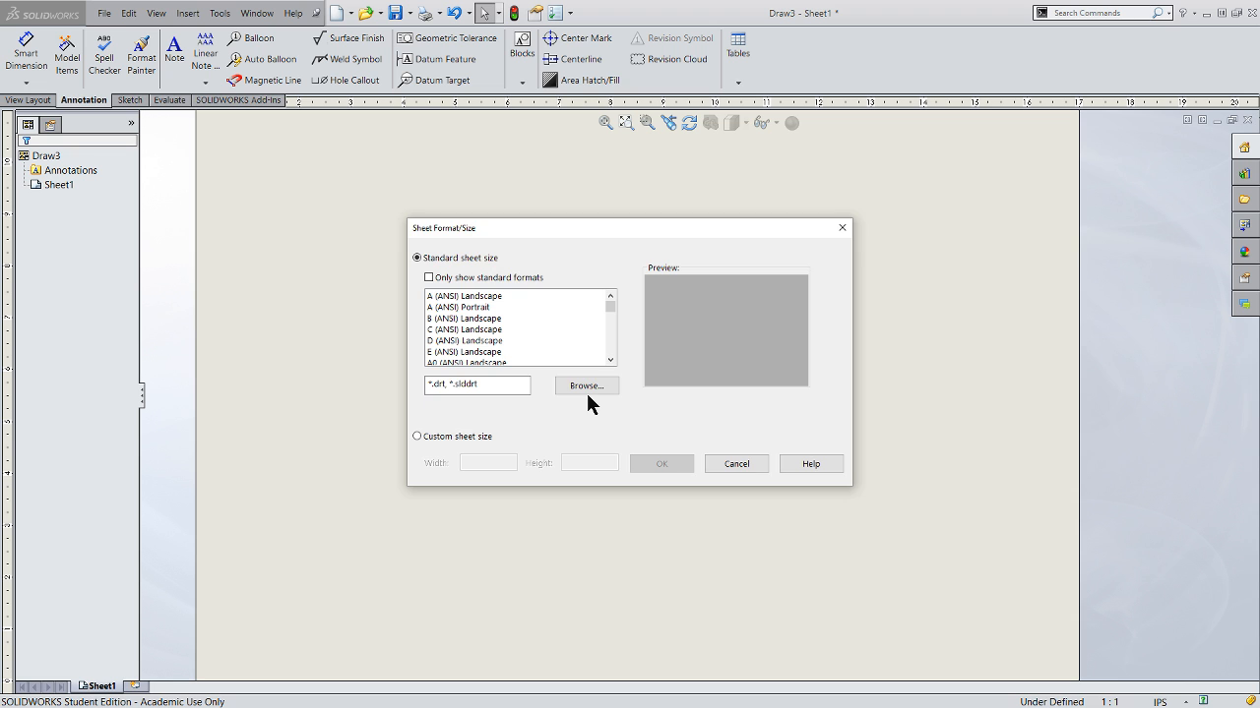
pyautogui.click(587, 386)
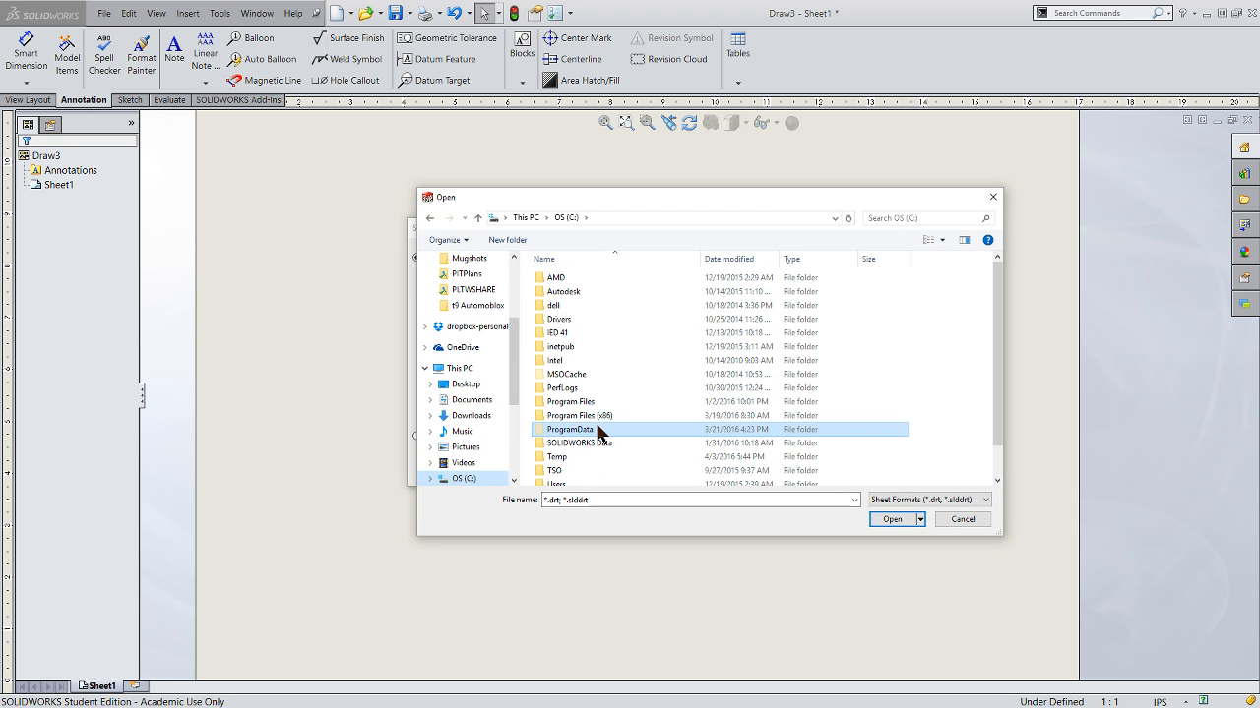
pyautogui.doubleClick(556, 333)
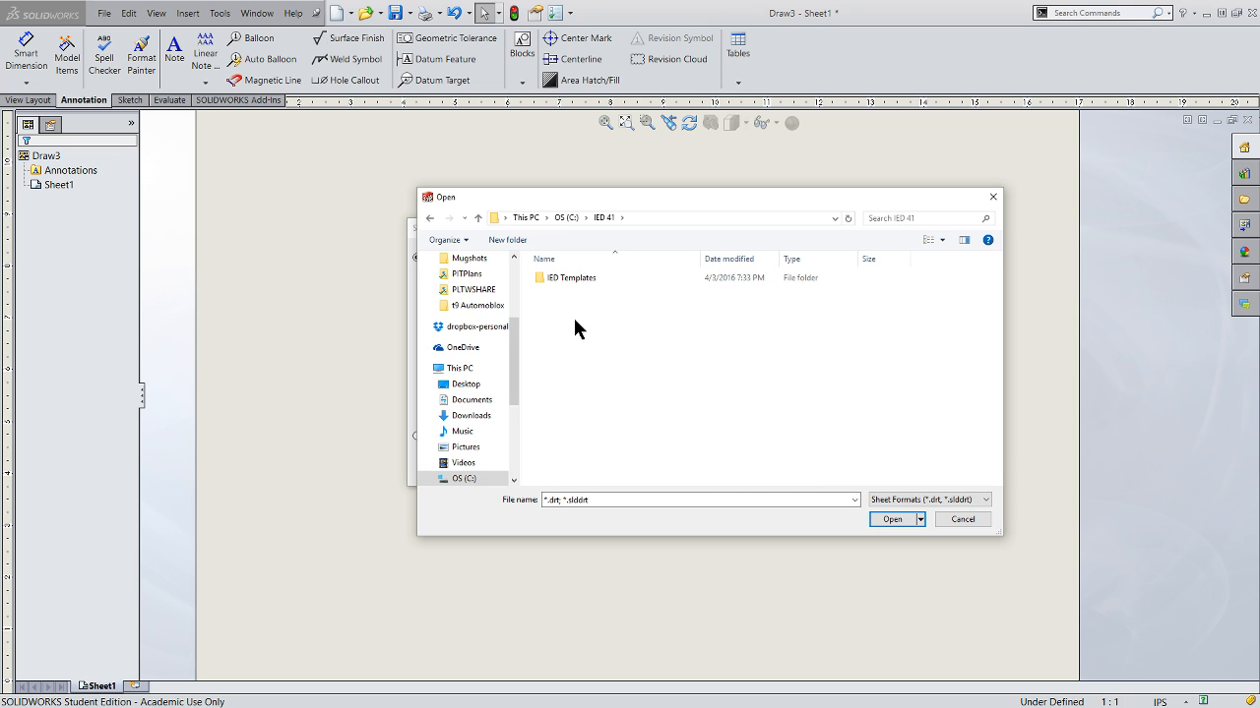
pyautogui.doubleClick(559, 278)
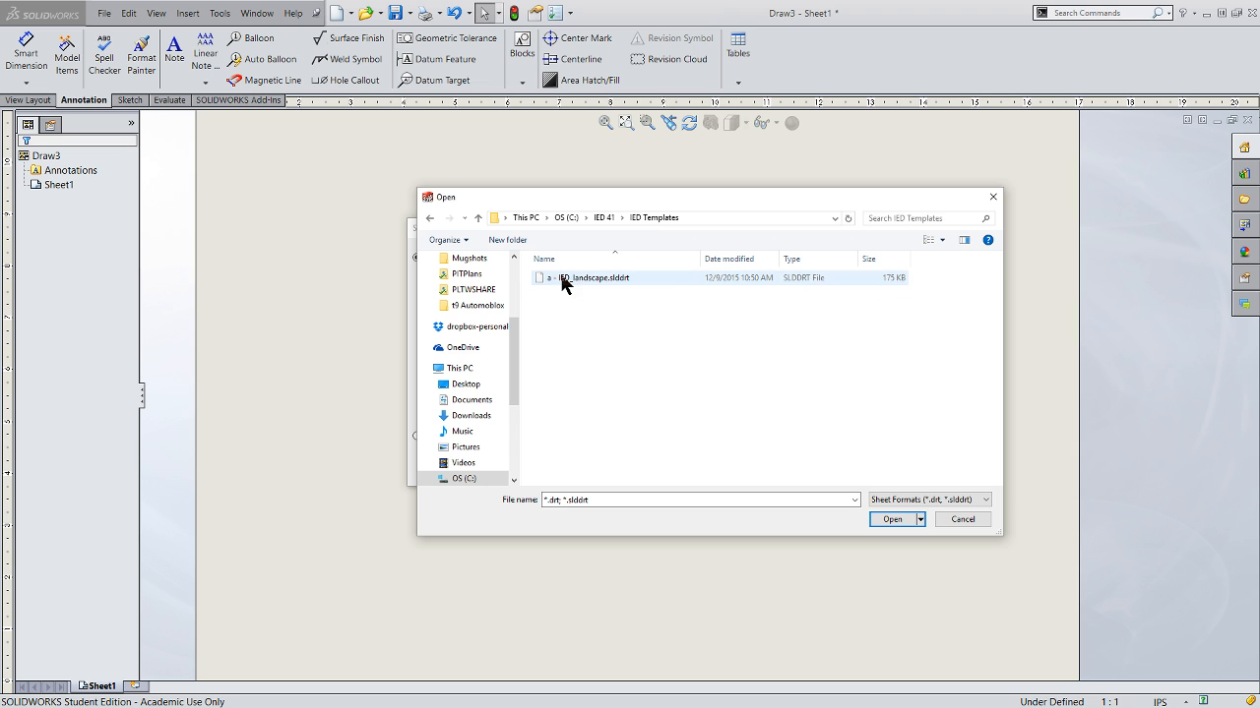
pyautogui.click(559, 275)
pyautogui.click(894, 520)
pyautogui.click(684, 468)
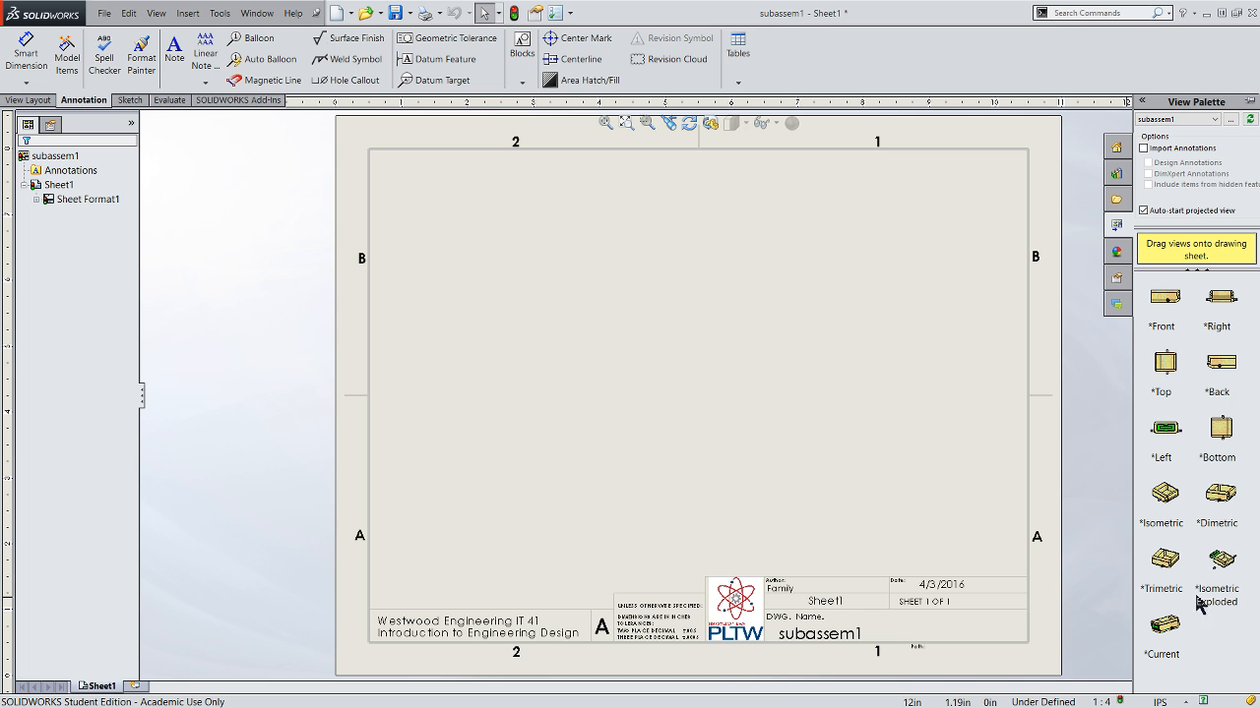
# - Place the Isometric Exploded view in the lower middle of the sheet and display it shaded with edges
pyautogui.click(1222, 563)
pyautogui.moveTo(1222, 563); pyautogui.dragTo(631, 481)
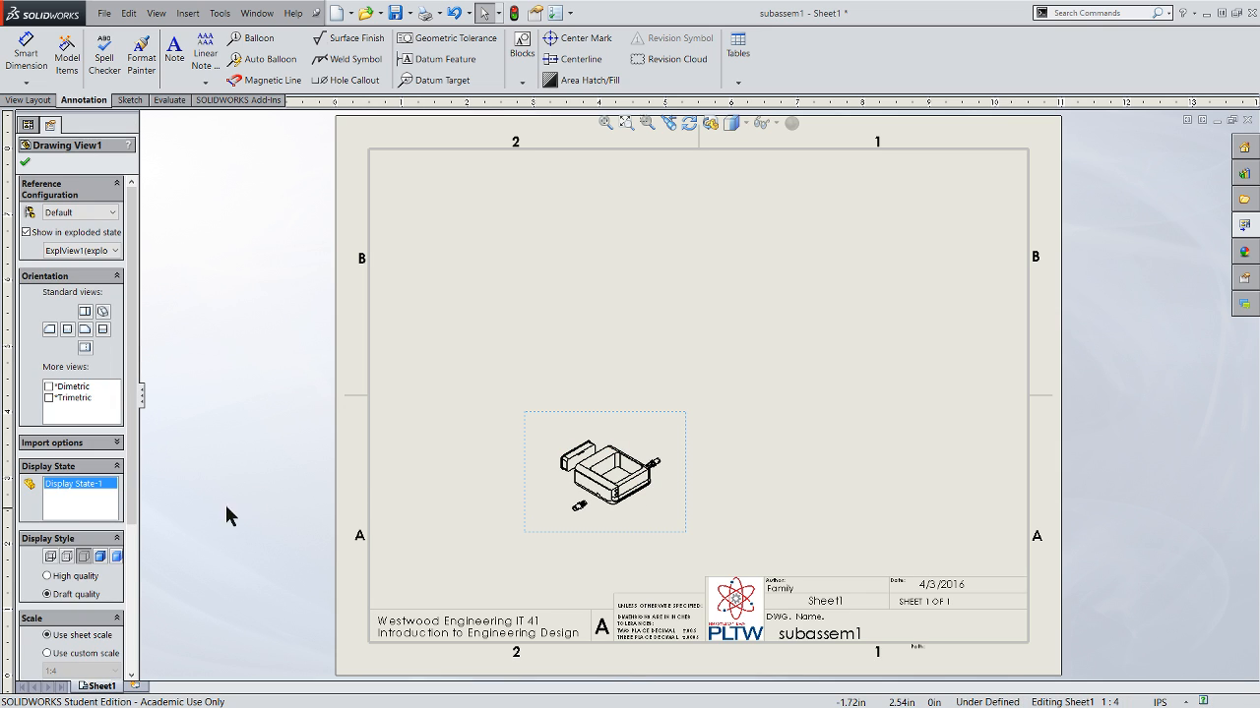
pyautogui.click(99, 558)
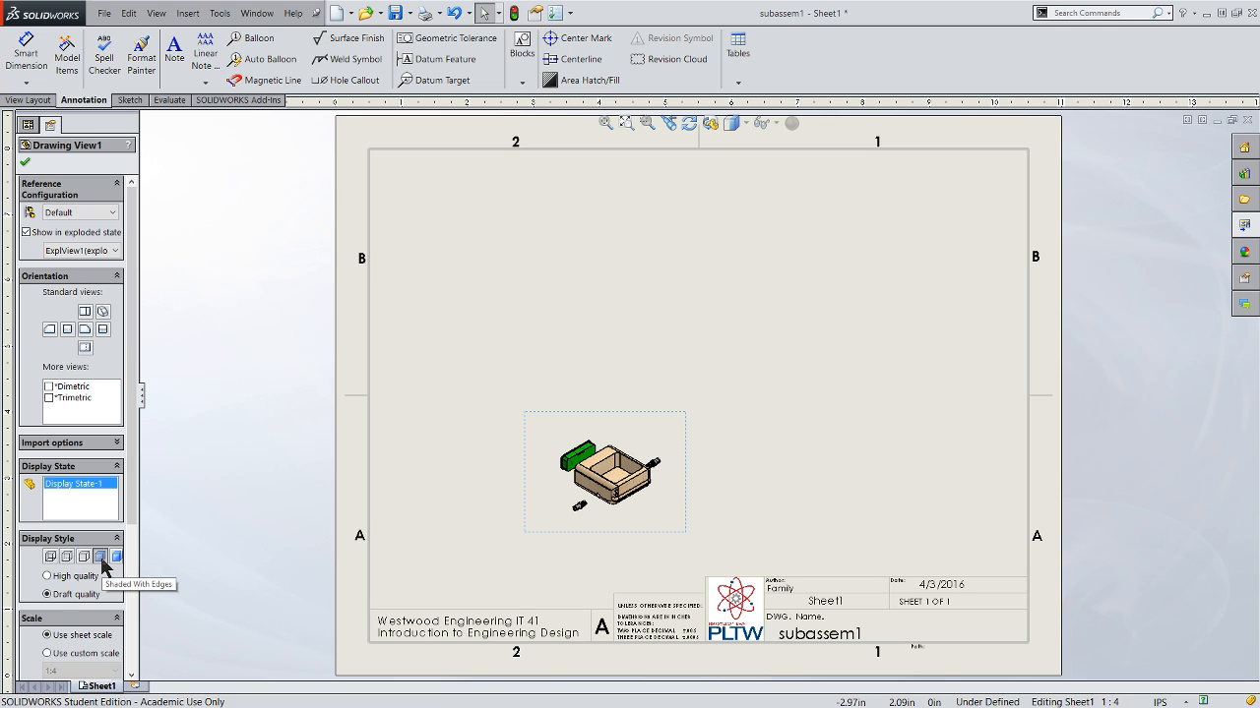
pyautogui.click(116, 557)
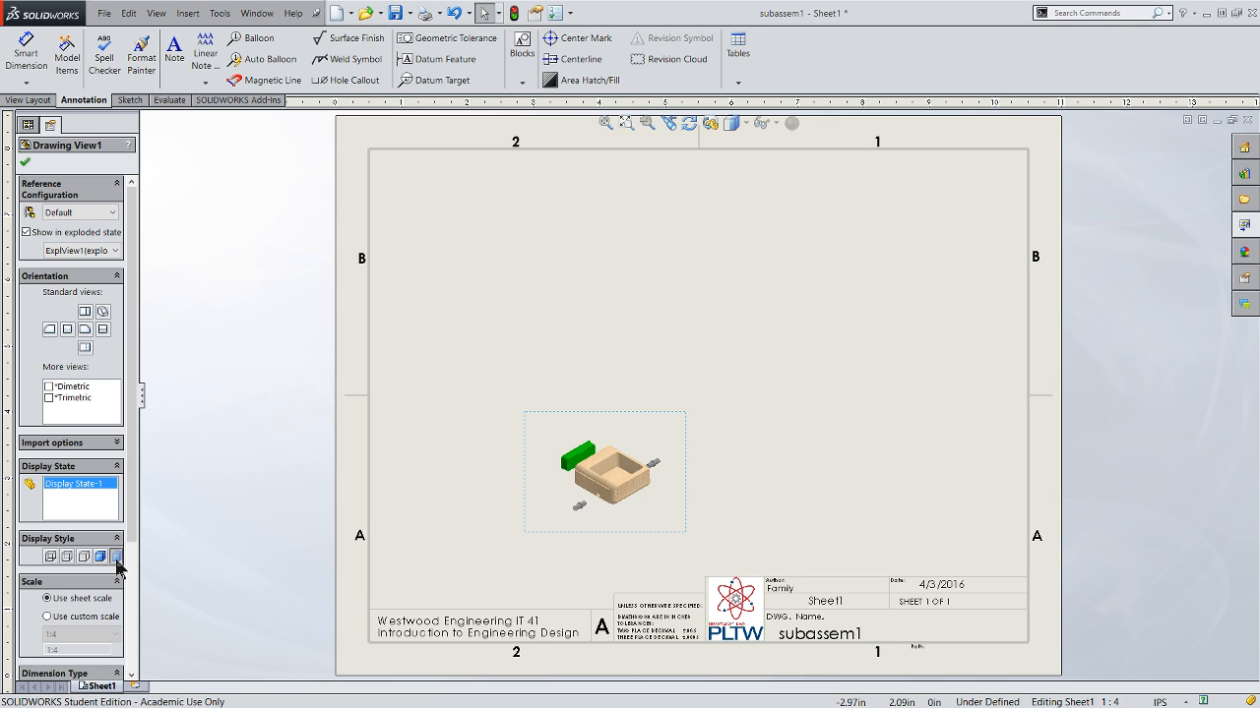
pyautogui.click(100, 557)
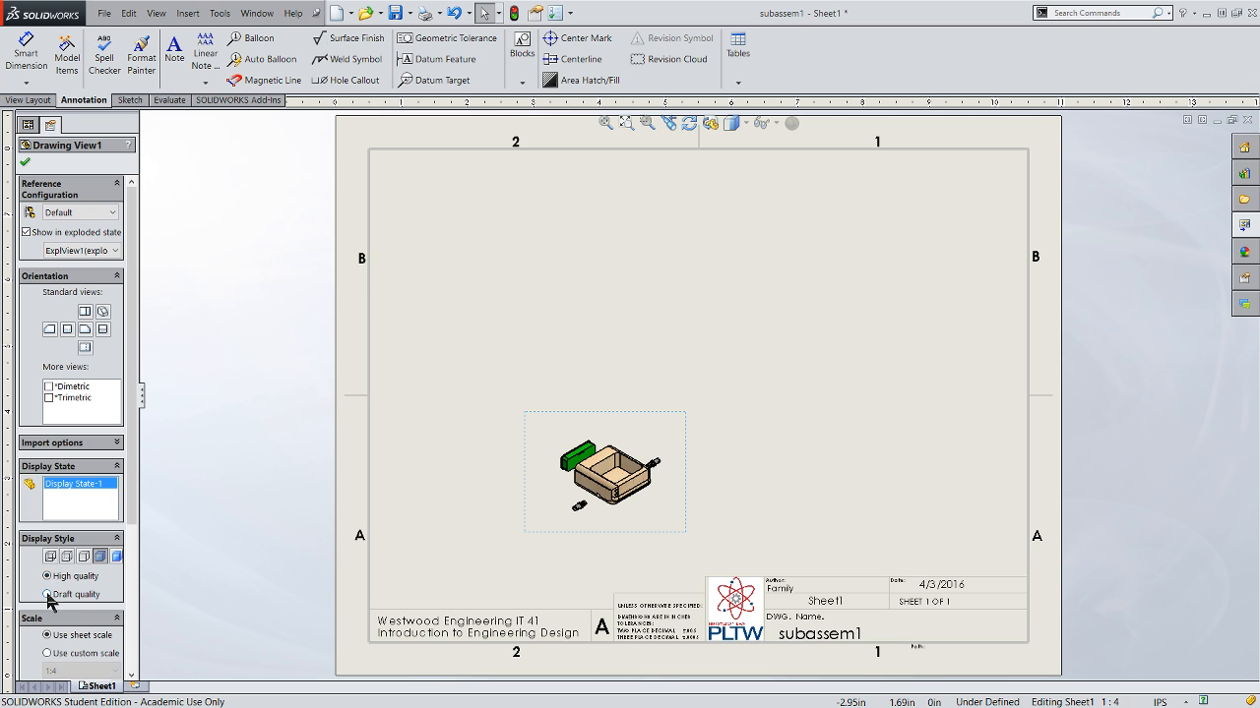
# - Give the exploded drawing view a custom scale of 1:2
pyautogui.moveTo(132, 475); pyautogui.dragTo(130, 568)
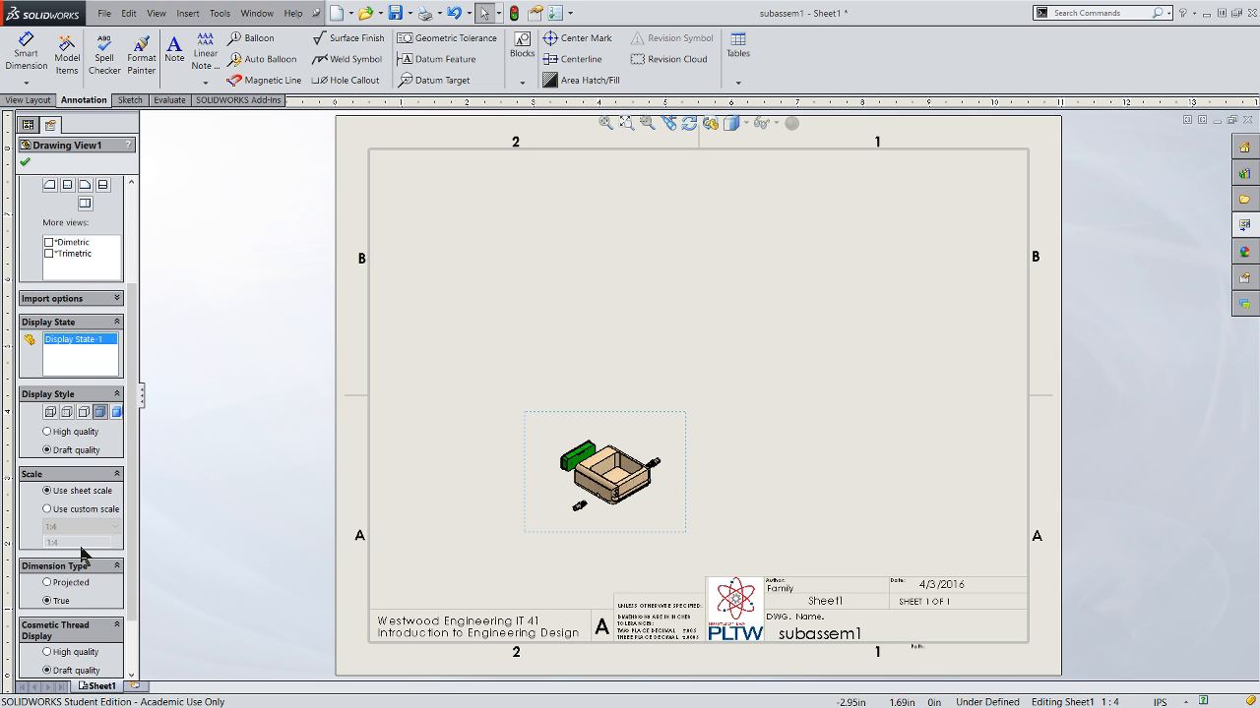
pyautogui.click(47, 510)
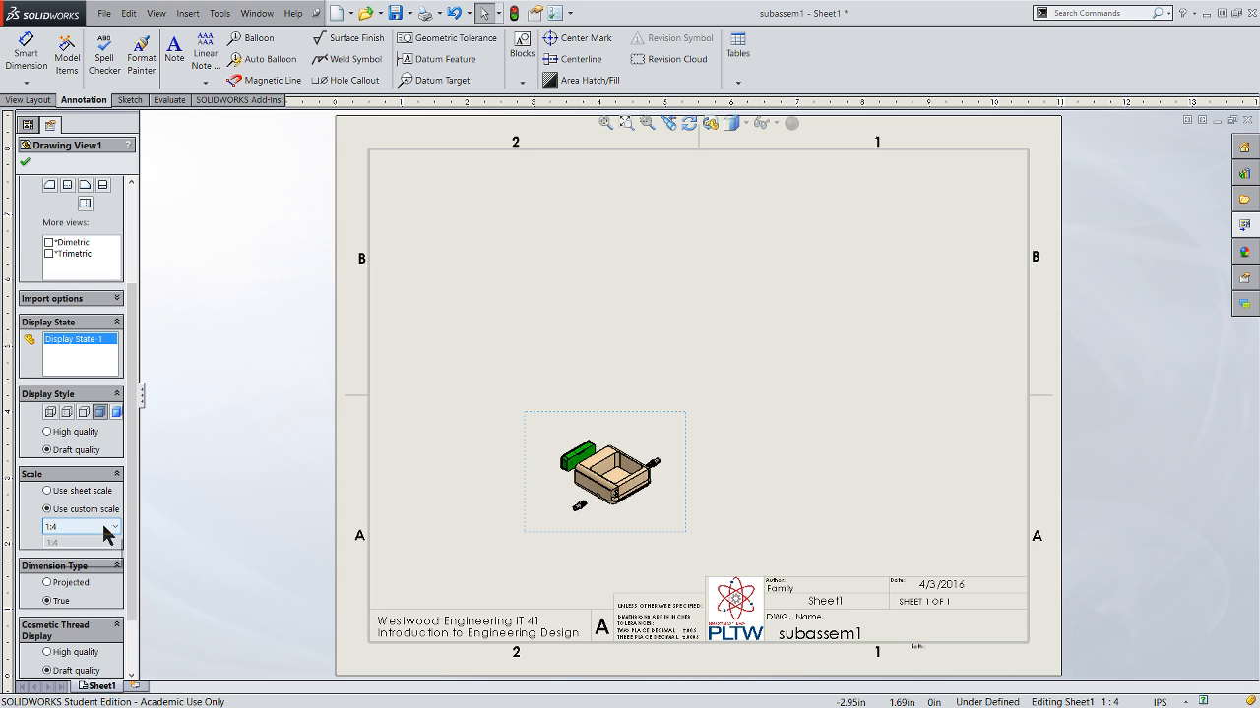
pyautogui.click(106, 531)
pyautogui.moveTo(116, 607); pyautogui.dragTo(116, 582)
pyautogui.click(61, 563)
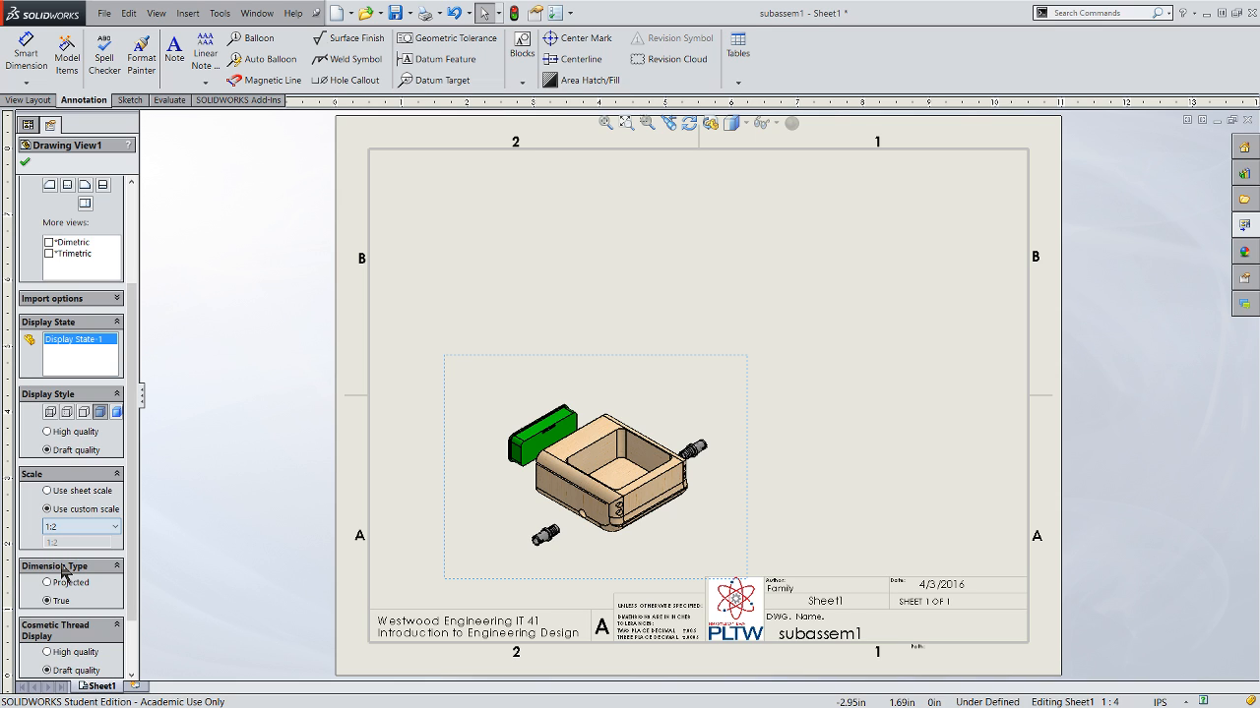
# - Move the exploded drawing view slightly up and to the right on the sheet, clear of the title block
pyautogui.moveTo(486, 581); pyautogui.dragTo(510, 554)
pyautogui.click(229, 503)
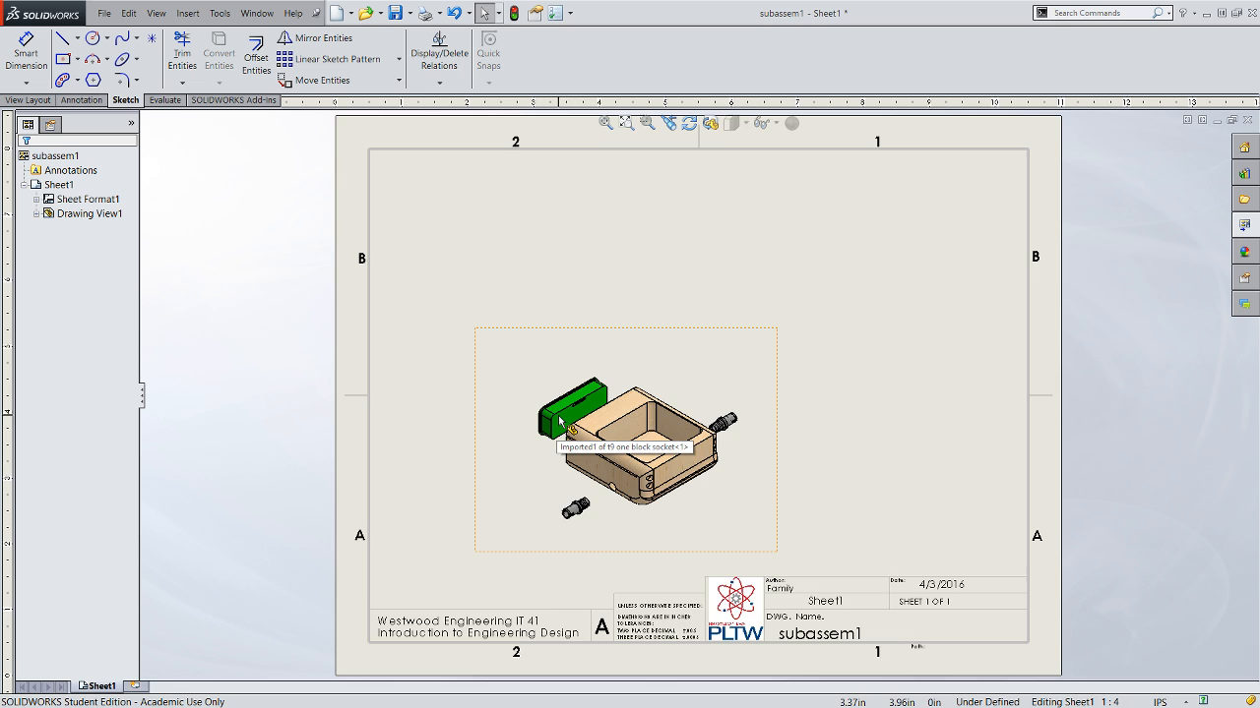
# - Try rotating the exploded drawing view to an angle of 90 degrees, and undo the rotation
pyautogui.scroll(-1, 579, 441)
pyautogui.scroll(-1, 610, 448)
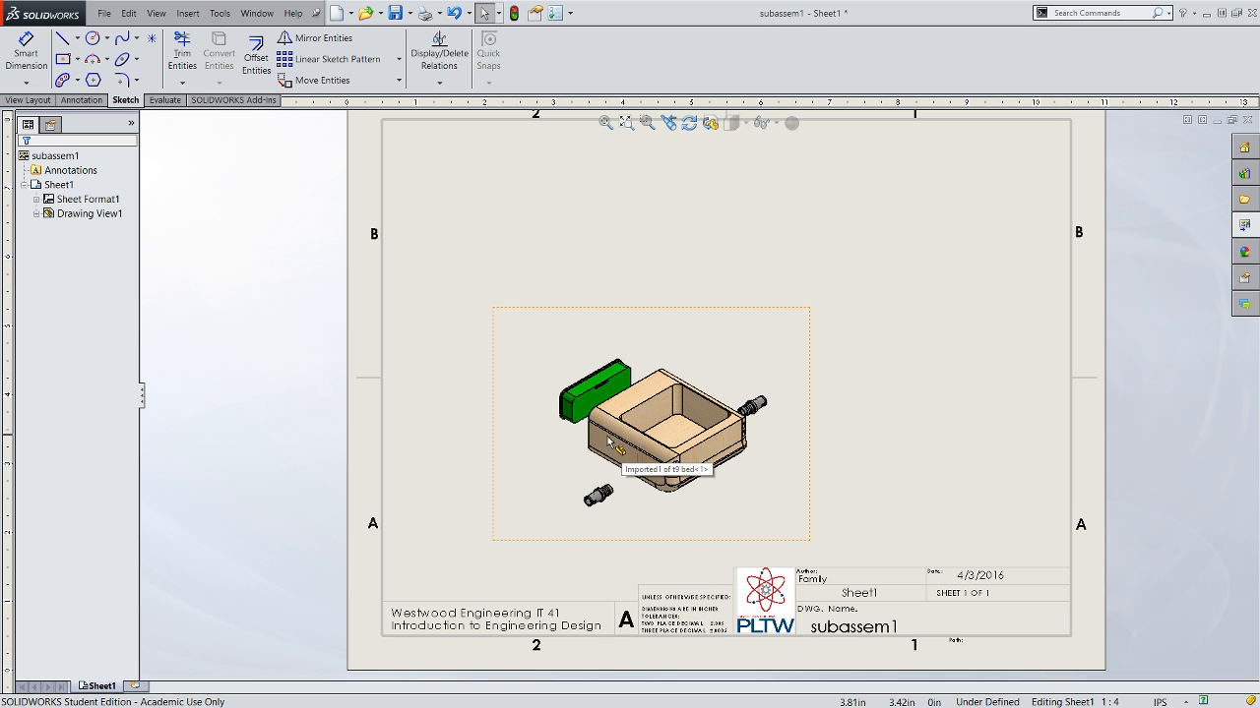
pyautogui.click(600, 315)
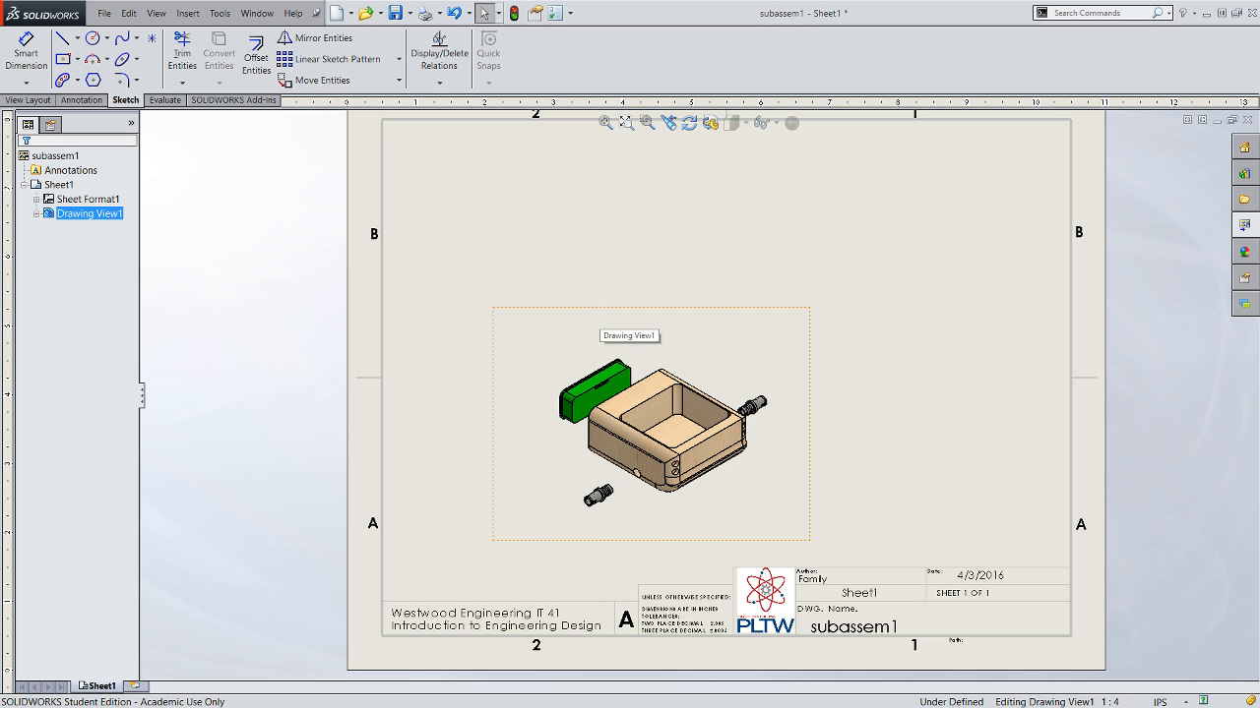
pyautogui.click(689, 123)
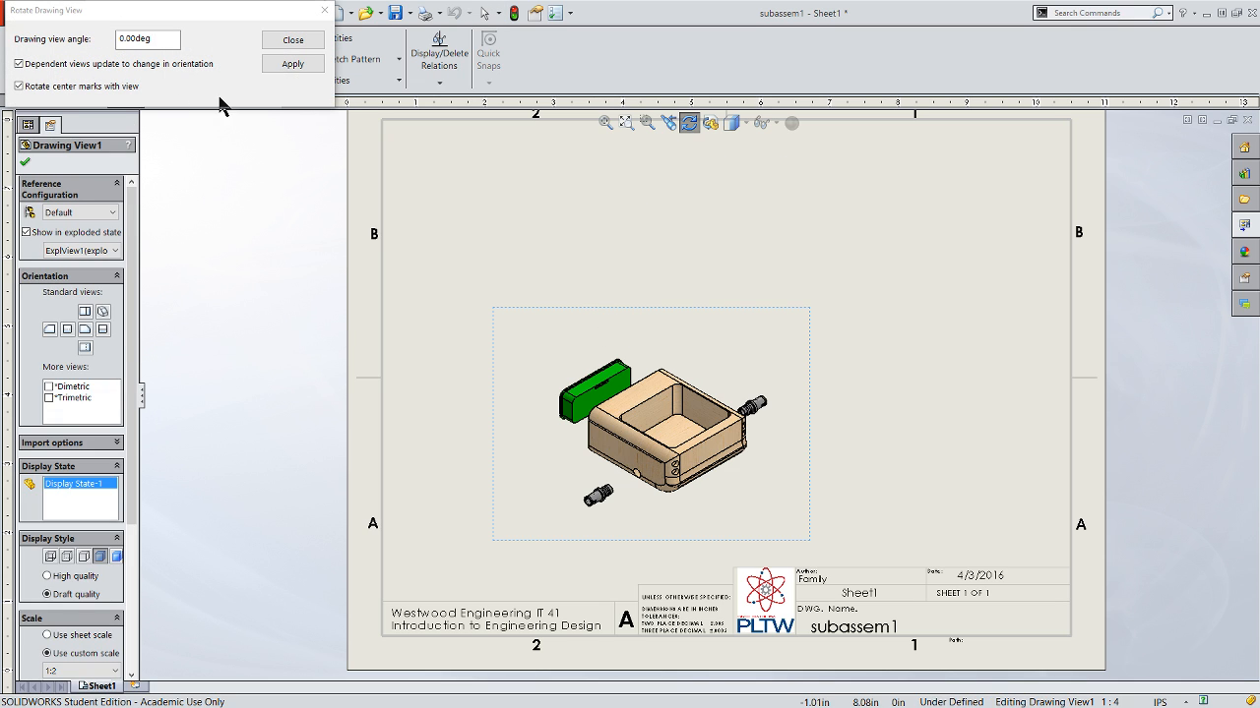
pyautogui.click(178, 44)
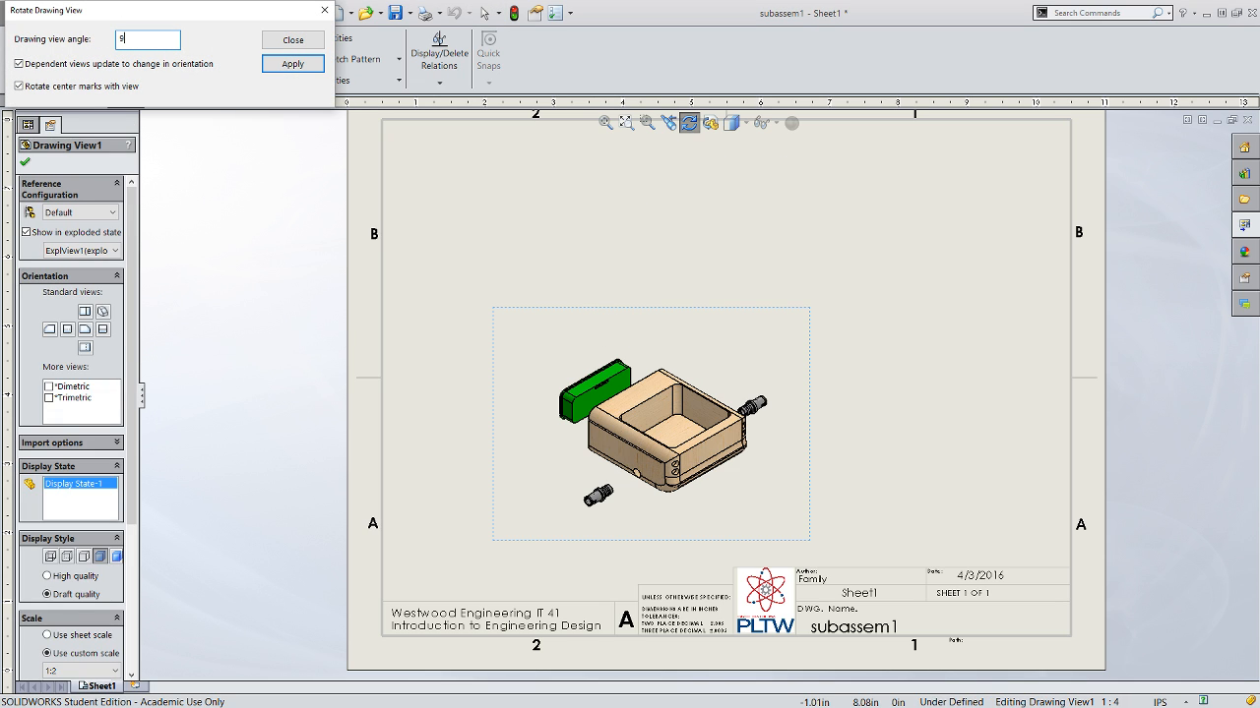
pyautogui.write('90')
pyautogui.click(293, 61)
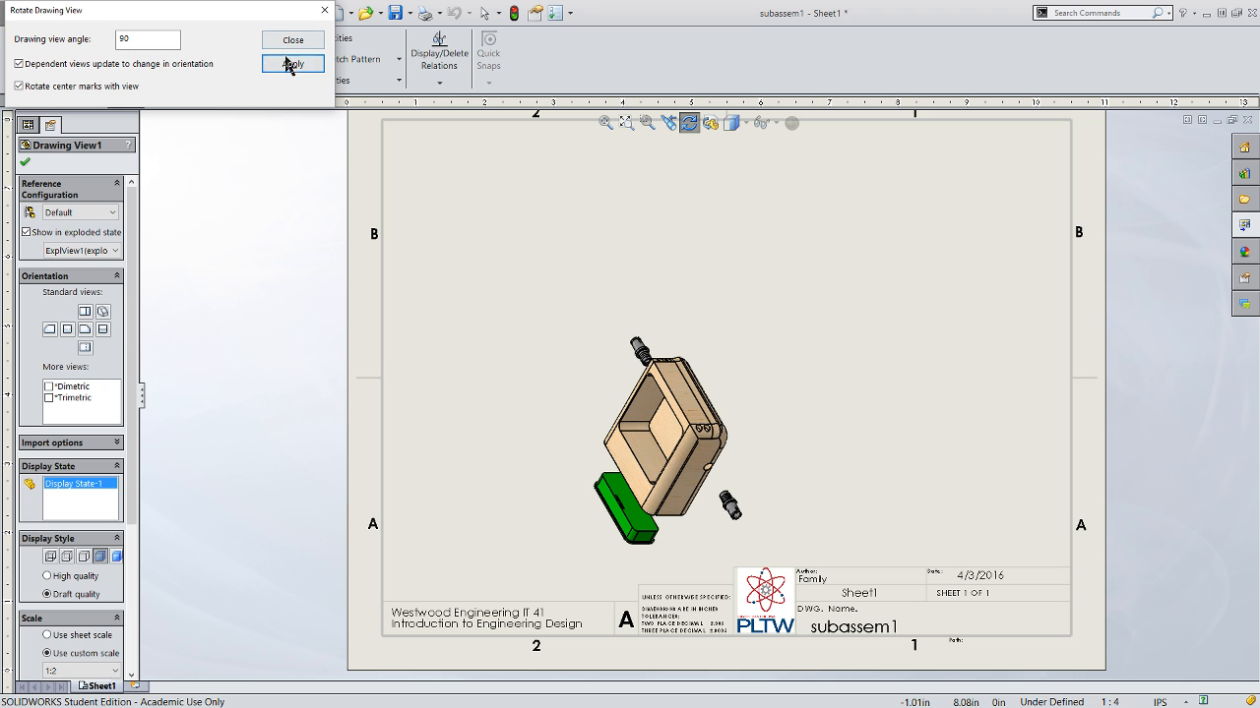
pyautogui.click(294, 40)
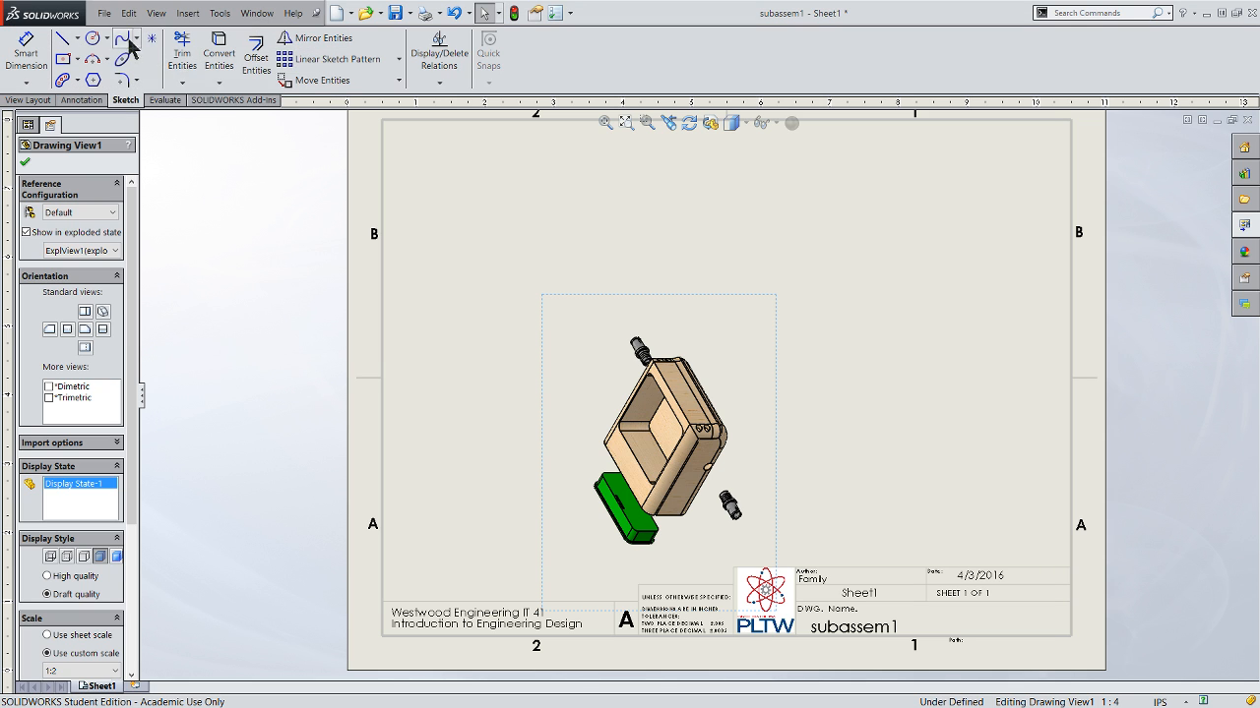
pyautogui.click(128, 13)
pyautogui.click(143, 39)
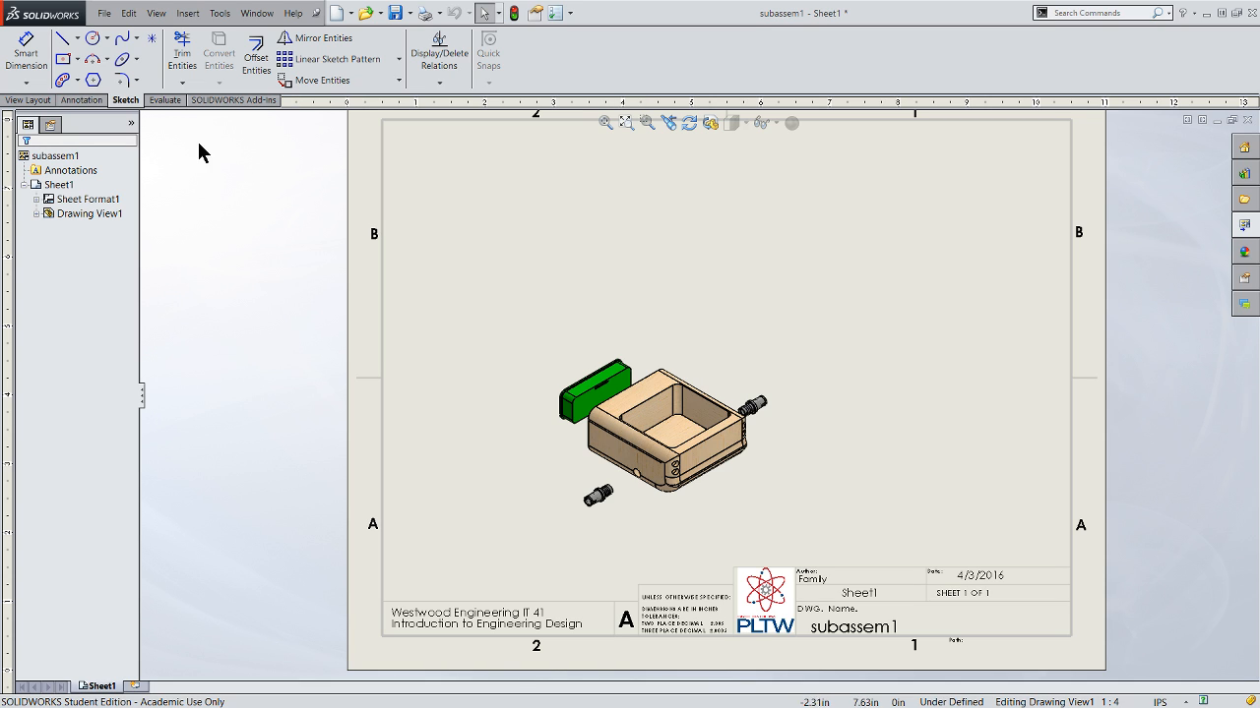
pyautogui.click(77, 101)
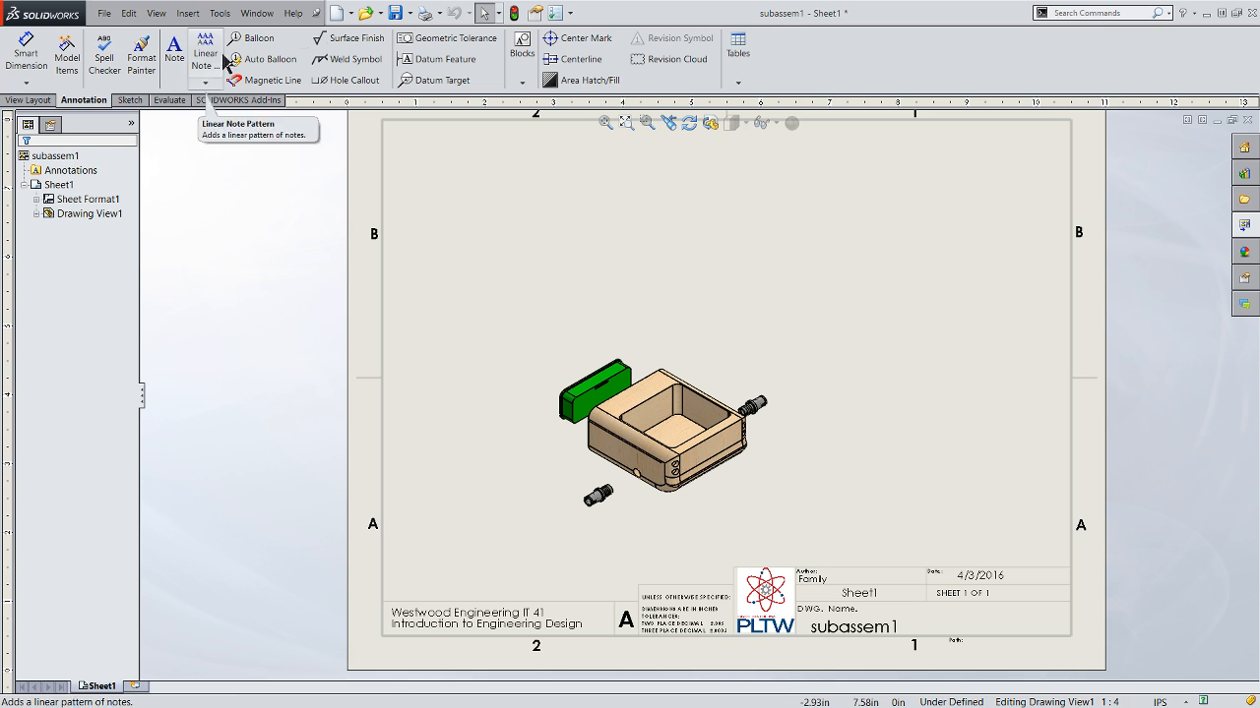
pyautogui.click(254, 42)
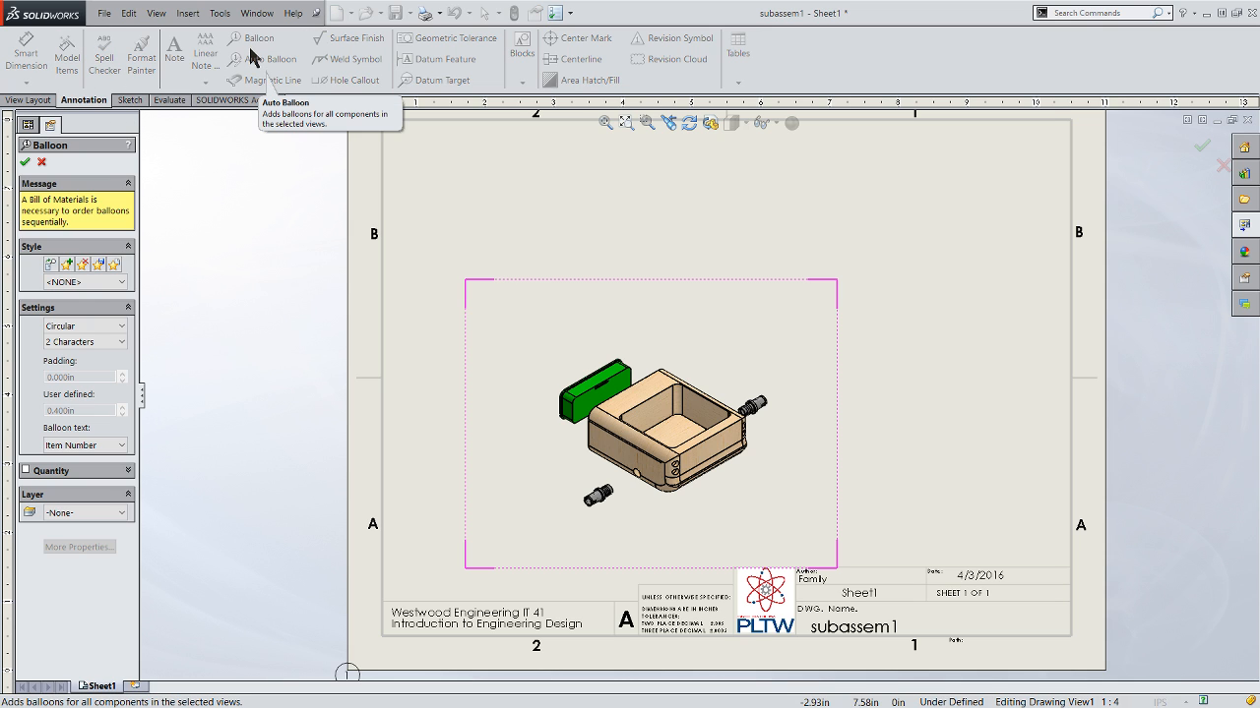
pyautogui.click(148, 181)
pyautogui.click(40, 163)
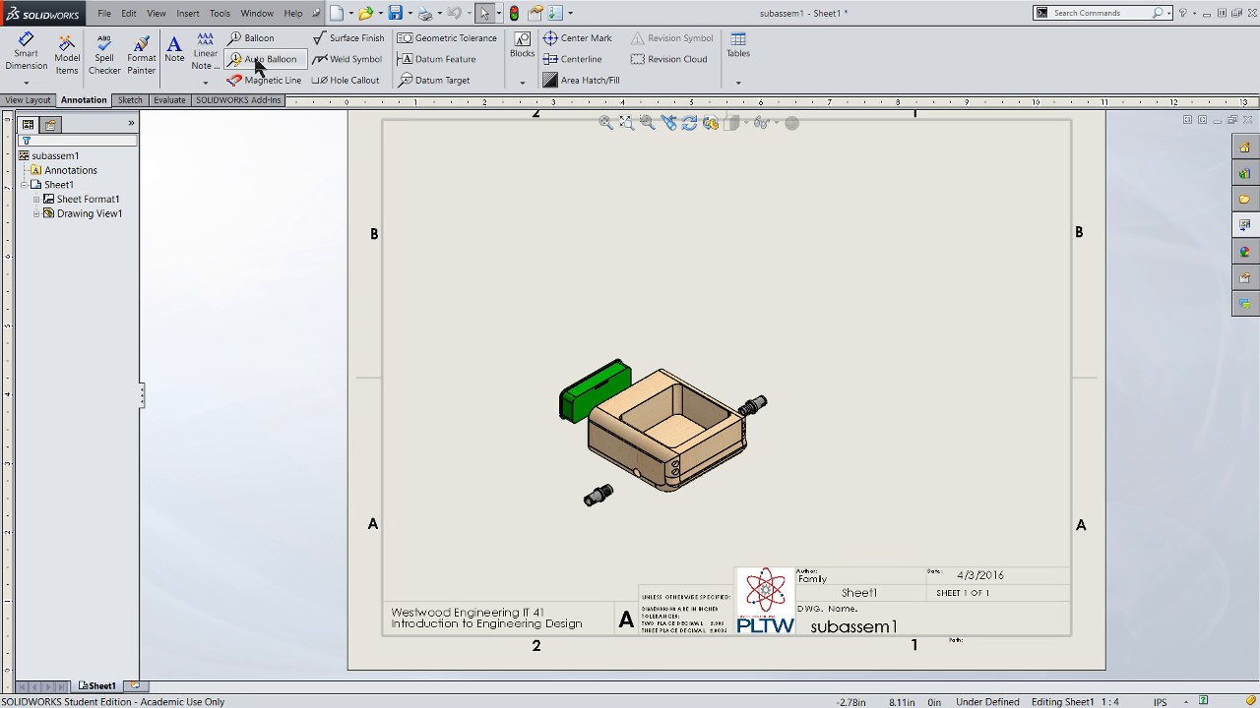
# - Add circular item-number balloons to all components of the exploded view with Auto Balloon
pyautogui.click(249, 62)
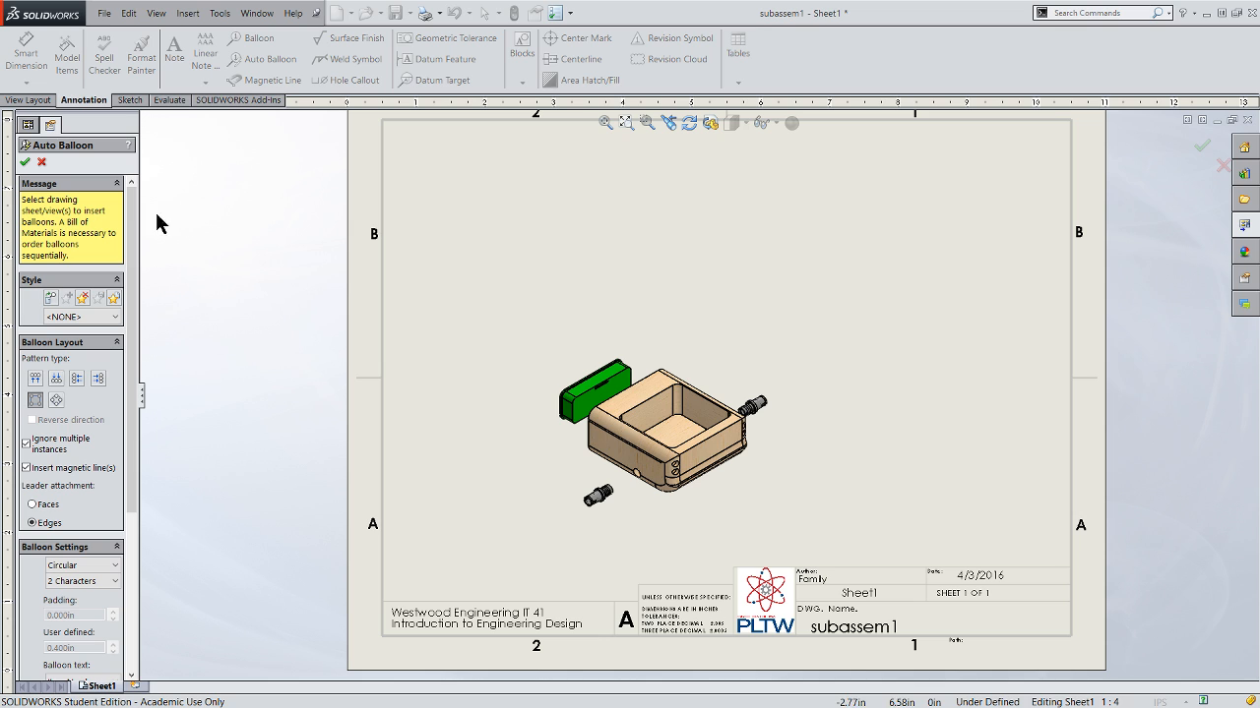
pyautogui.moveTo(131, 302)
pyautogui.mouseDown()
pyautogui.moveTo(157, 399)
pyautogui.moveTo(145, 477)
pyautogui.moveTo(115, 292)
pyautogui.mouseUp()
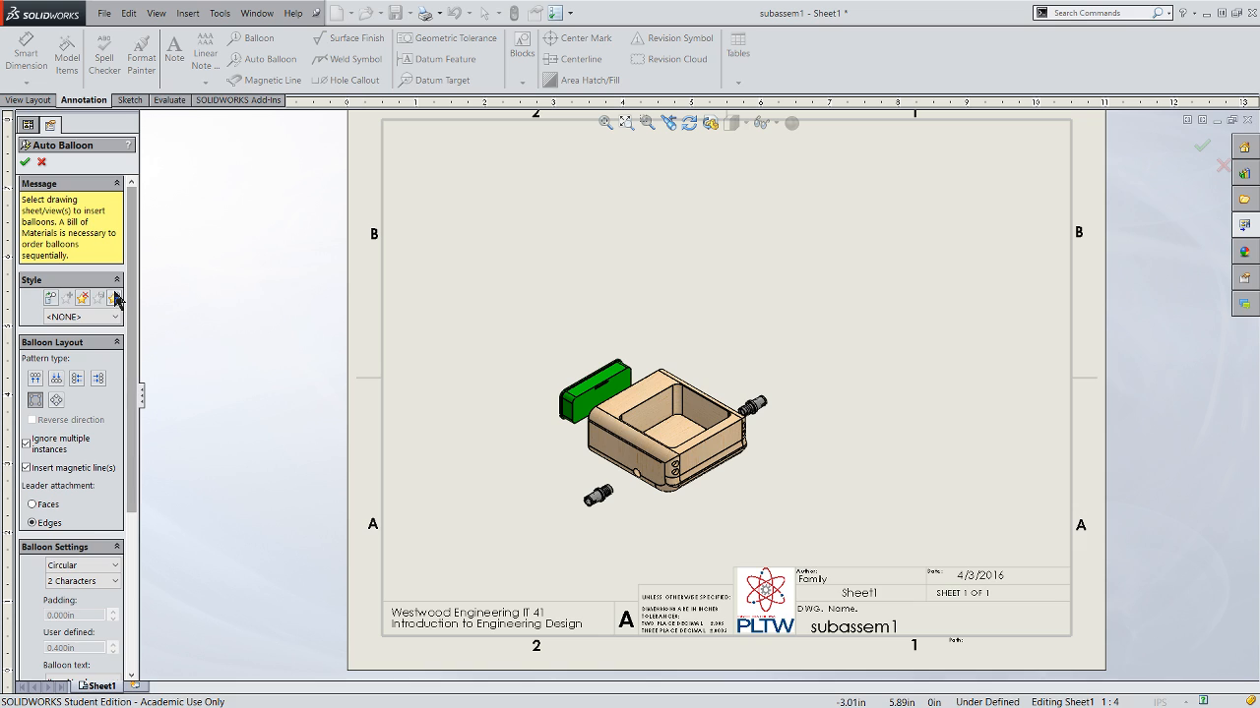
pyautogui.click(537, 315)
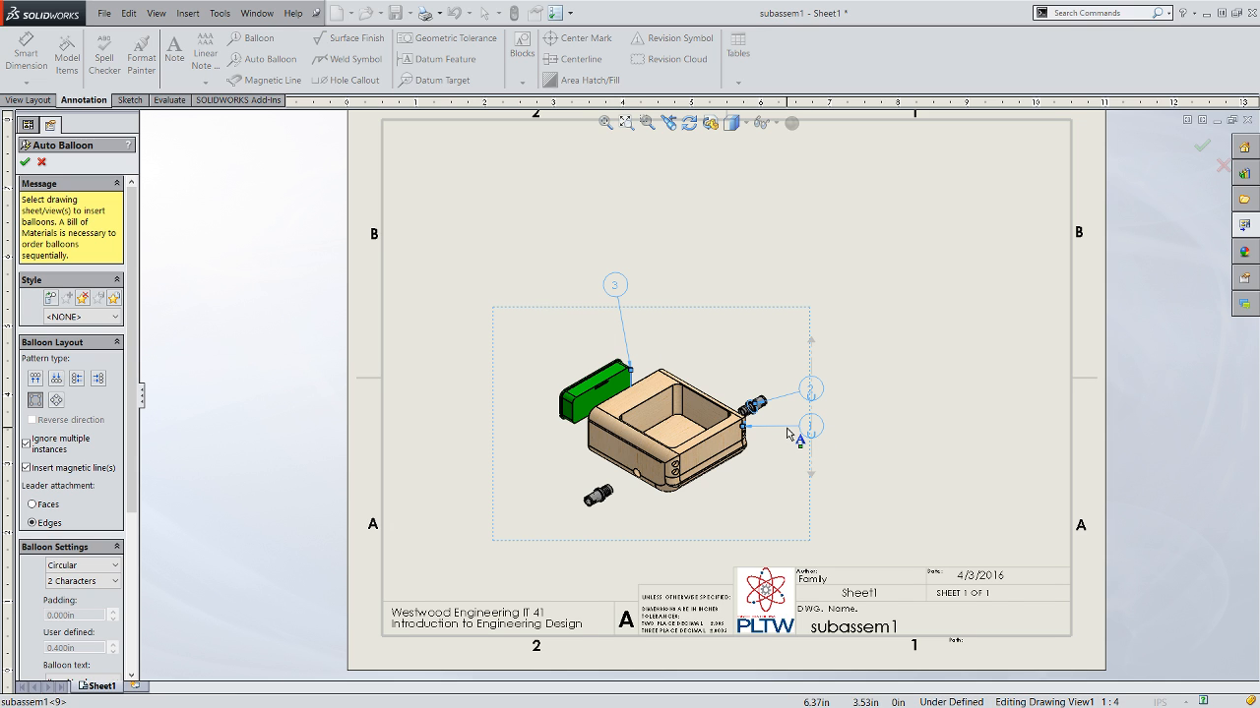
pyautogui.scroll(-2, 787, 433)
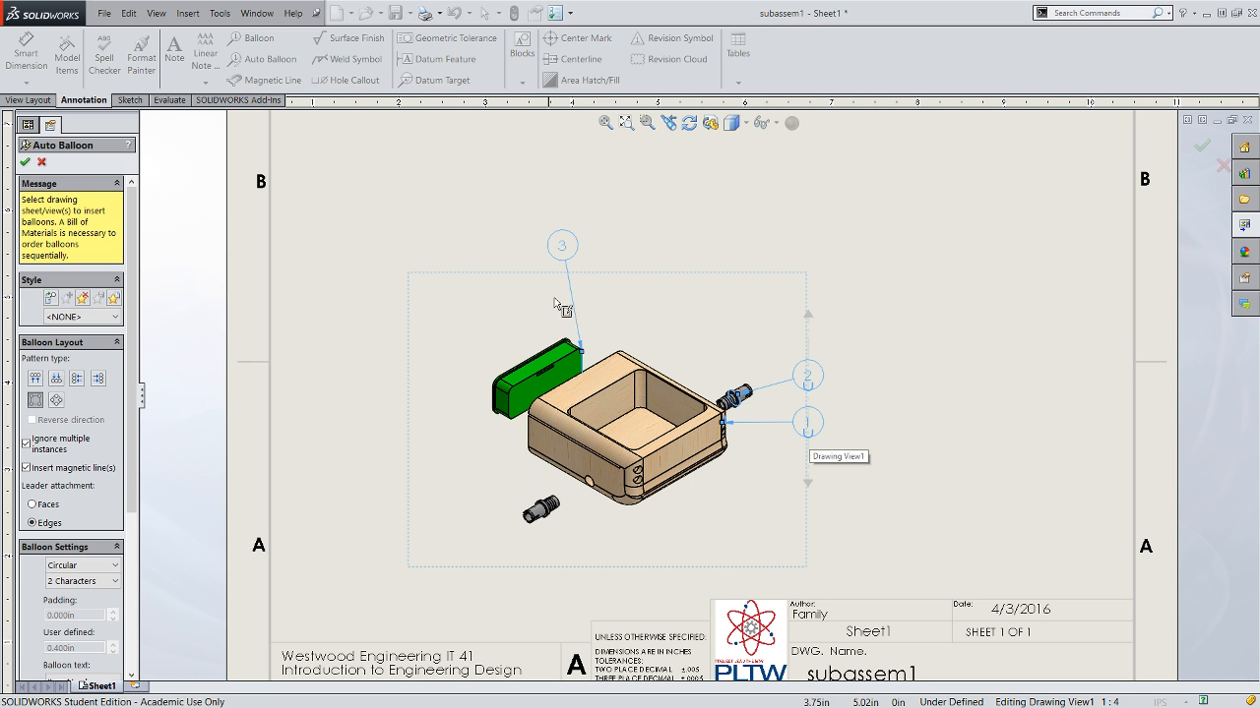
pyautogui.click(26, 163)
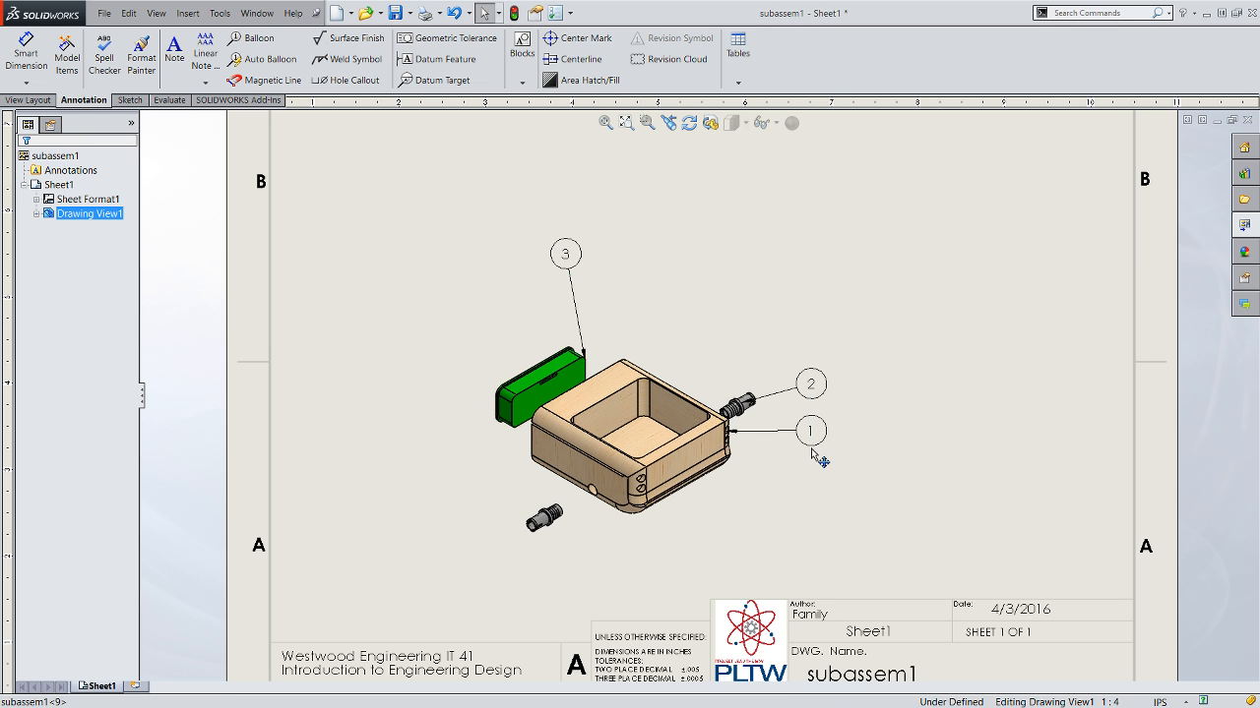
# - Reattach balloon 1's leader to the bed's right front face and move the balloon to the lower right of the bed
pyautogui.click(814, 445)
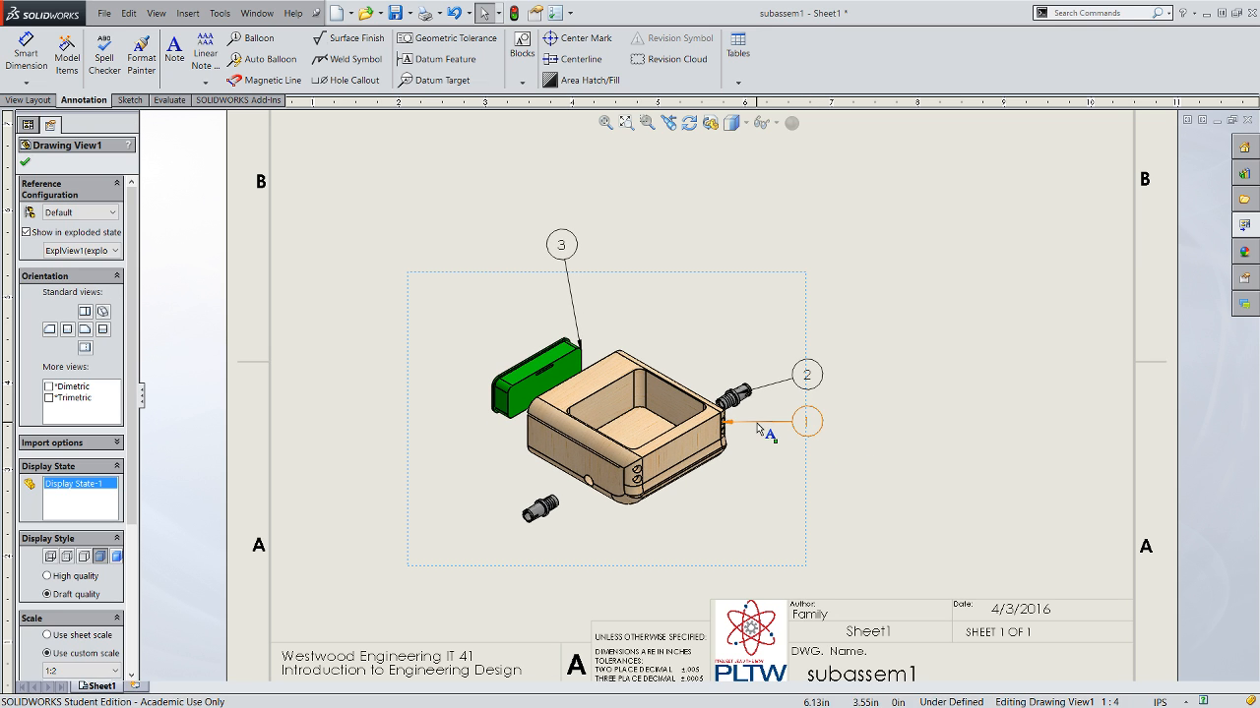
pyautogui.moveTo(683, 461); pyautogui.dragTo(667, 474)
pyautogui.doubleClick(718, 438)
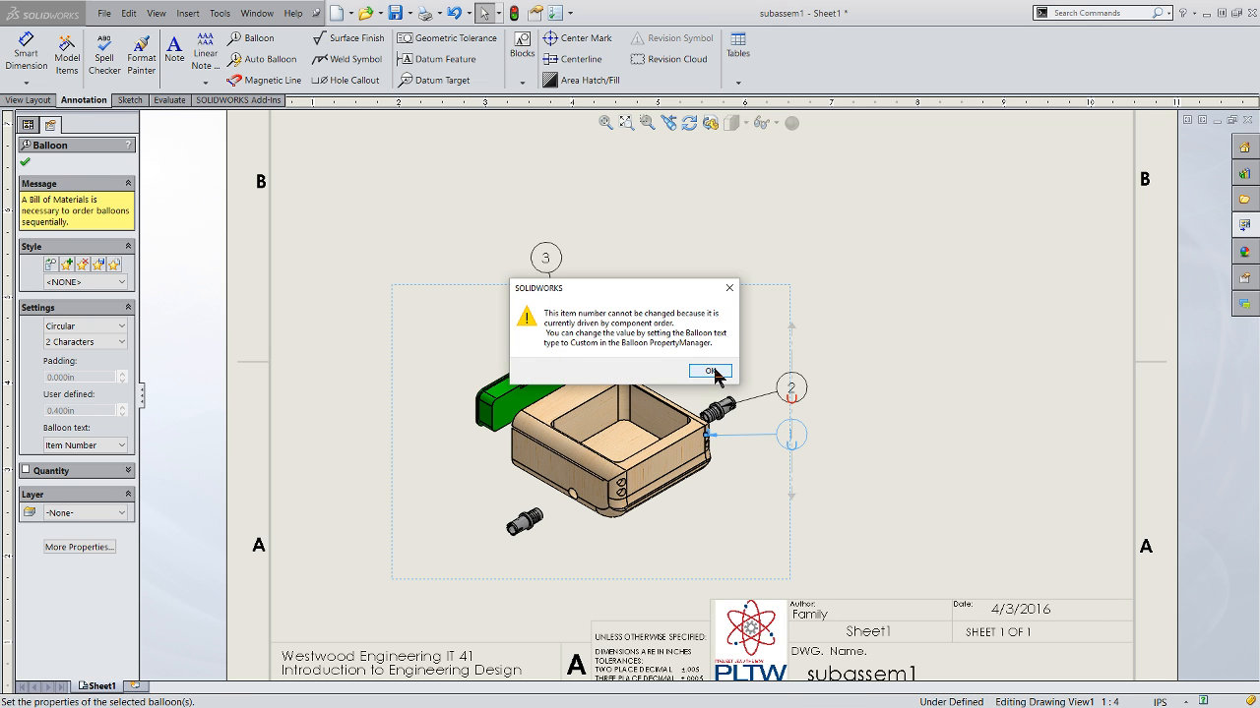
pyautogui.click(711, 371)
pyautogui.moveTo(706, 436)
pyautogui.mouseDown()
pyautogui.moveTo(708, 451)
pyautogui.moveTo(691, 450)
pyautogui.mouseUp()
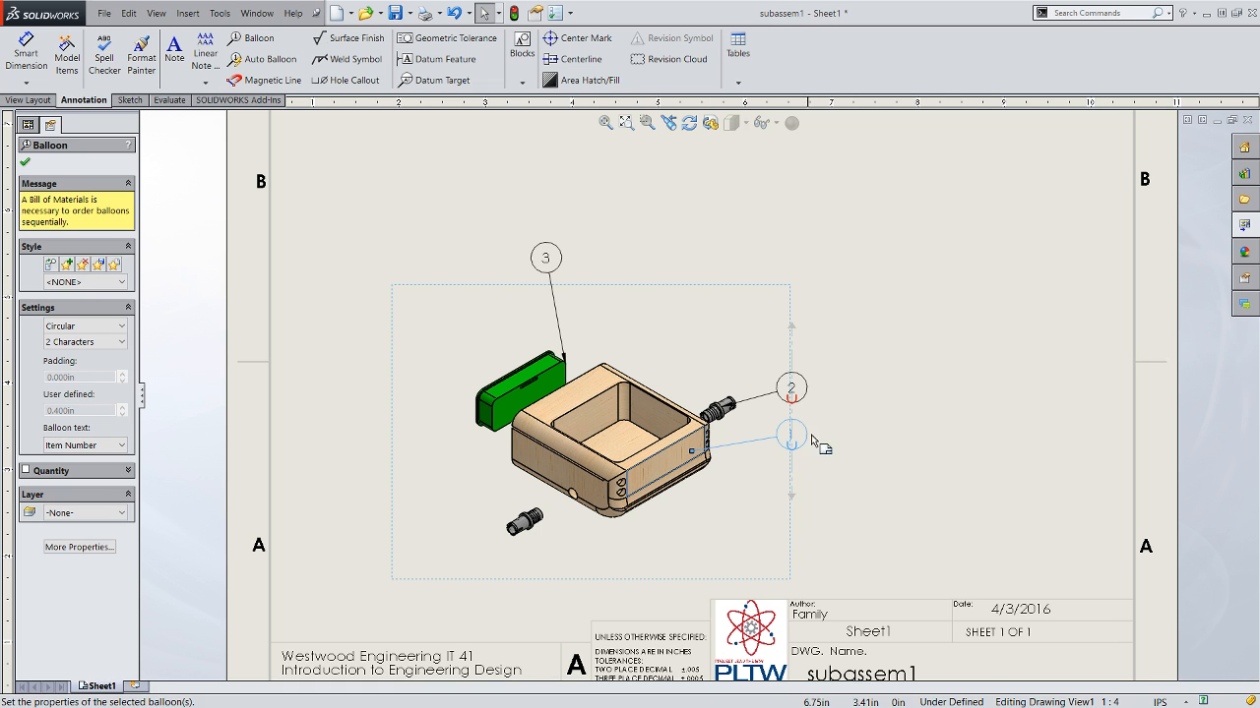
pyautogui.moveTo(802, 443); pyautogui.dragTo(839, 523)
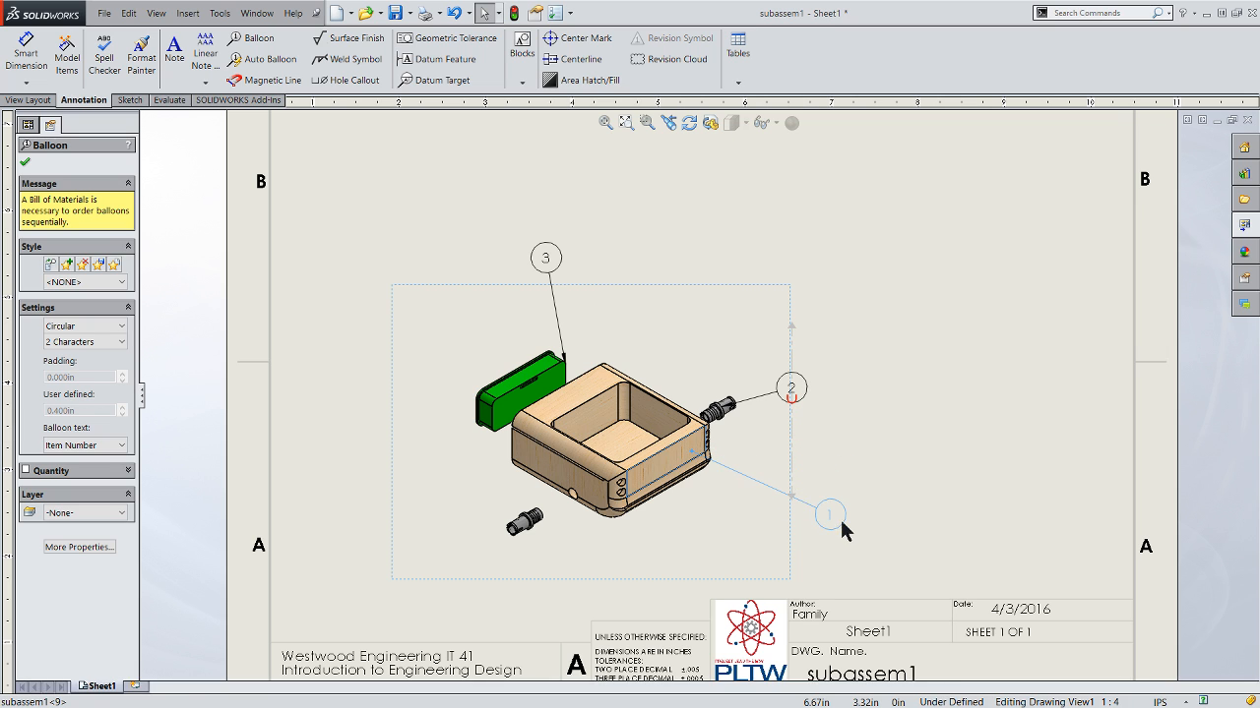
# - Move balloon 2 to just above the rear axle and balloon 3 to the upper right of the green socket
pyautogui.click(763, 396)
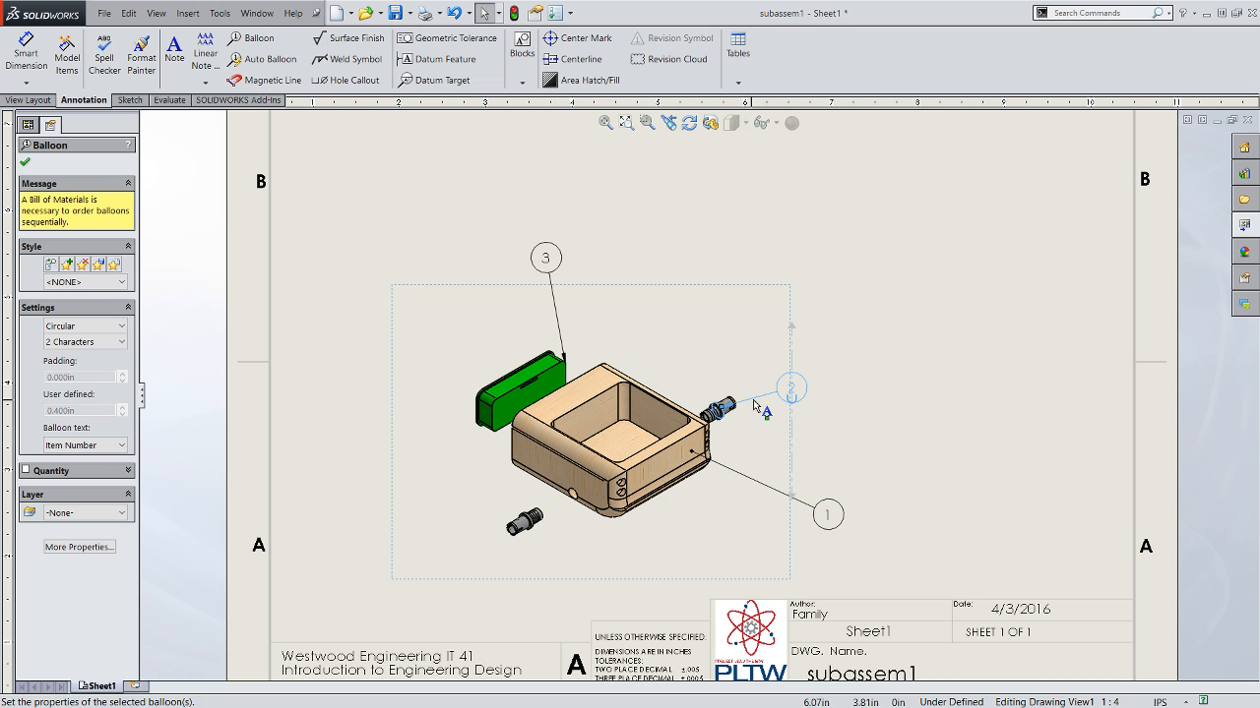
pyautogui.click(807, 386)
pyautogui.moveTo(807, 388); pyautogui.dragTo(775, 355)
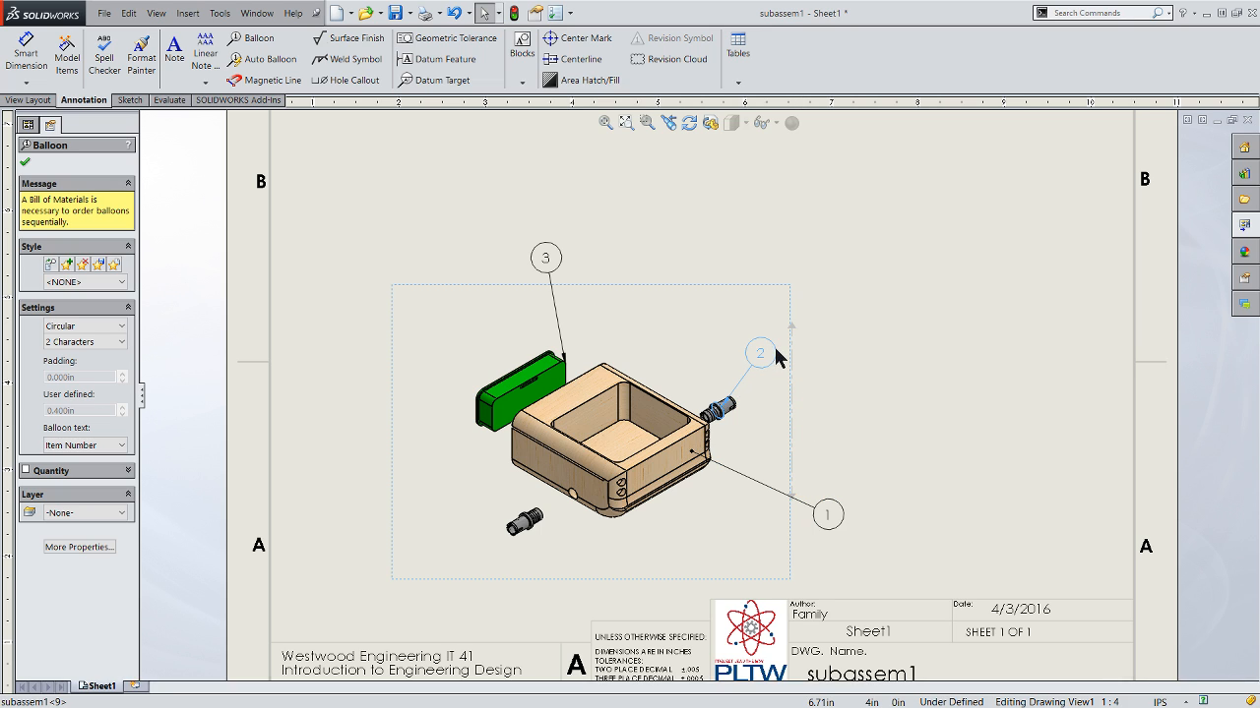
pyautogui.click(557, 267)
pyautogui.moveTo(556, 267); pyautogui.dragTo(635, 325)
pyautogui.click(871, 341)
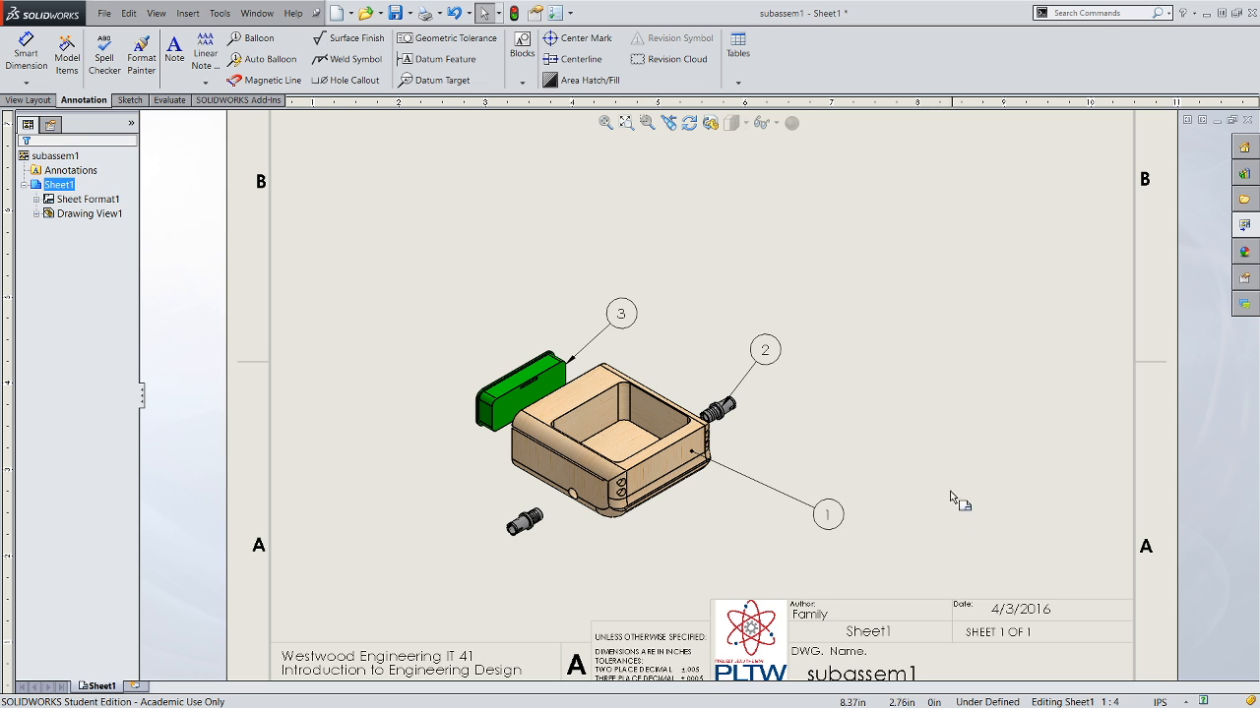
# - Start a bill of materials table for the exploded drawing view
pyautogui.scroll(2, 782, 445)
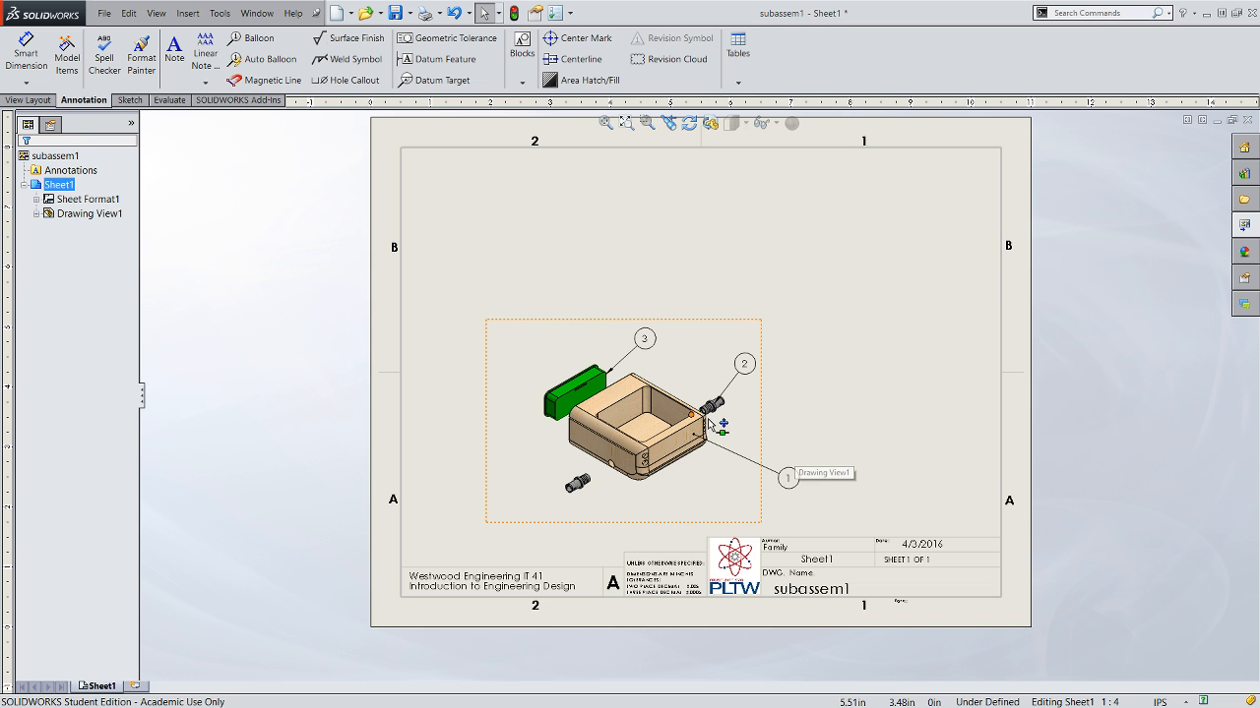
pyautogui.scroll(-2, 792, 481)
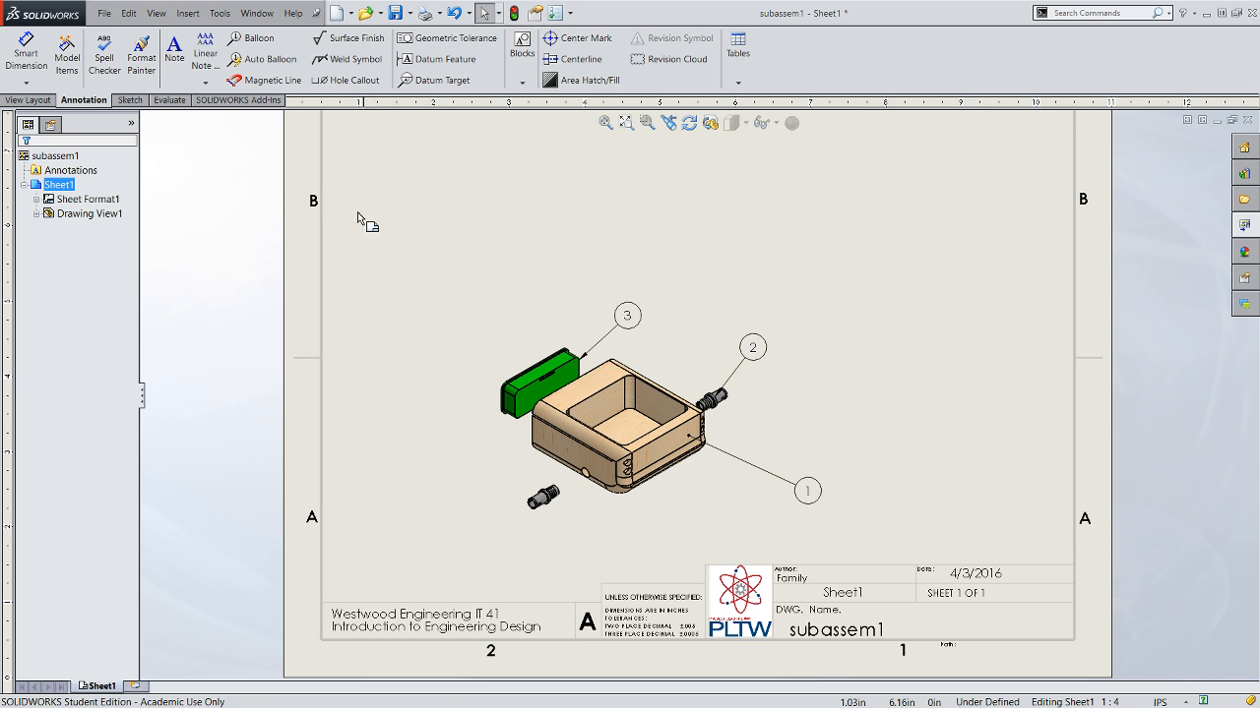
pyautogui.click(738, 85)
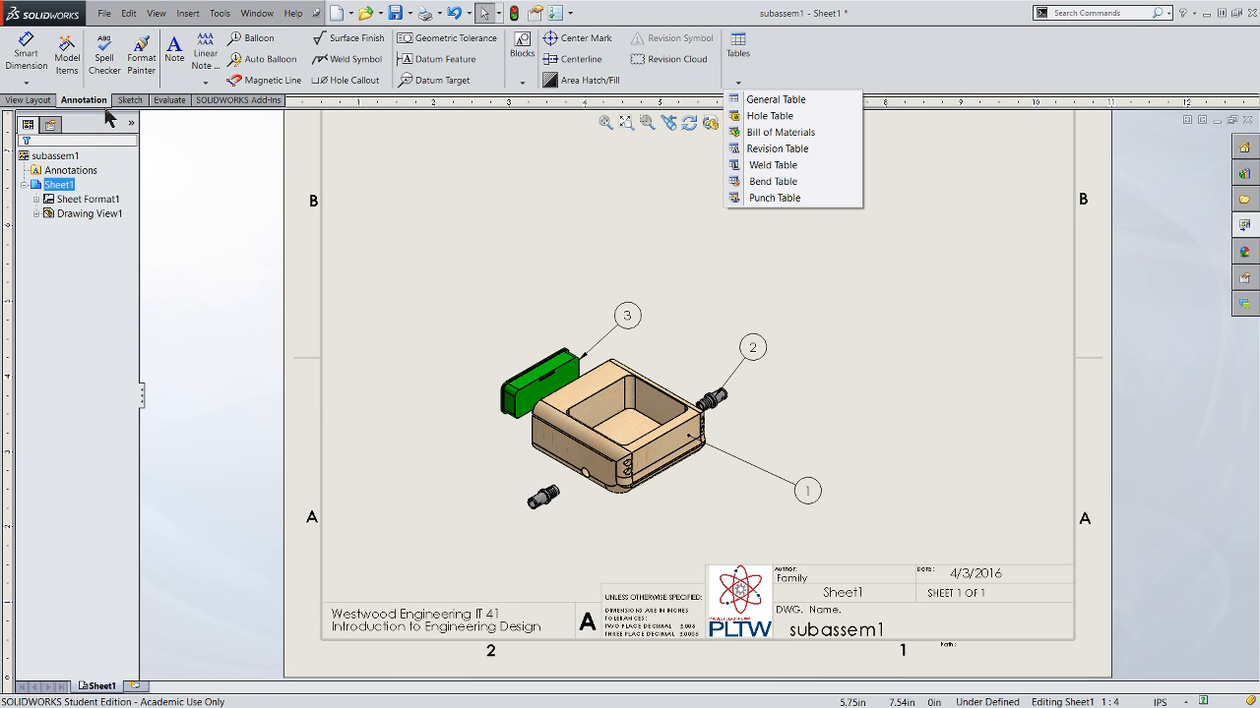
pyautogui.click(287, 165)
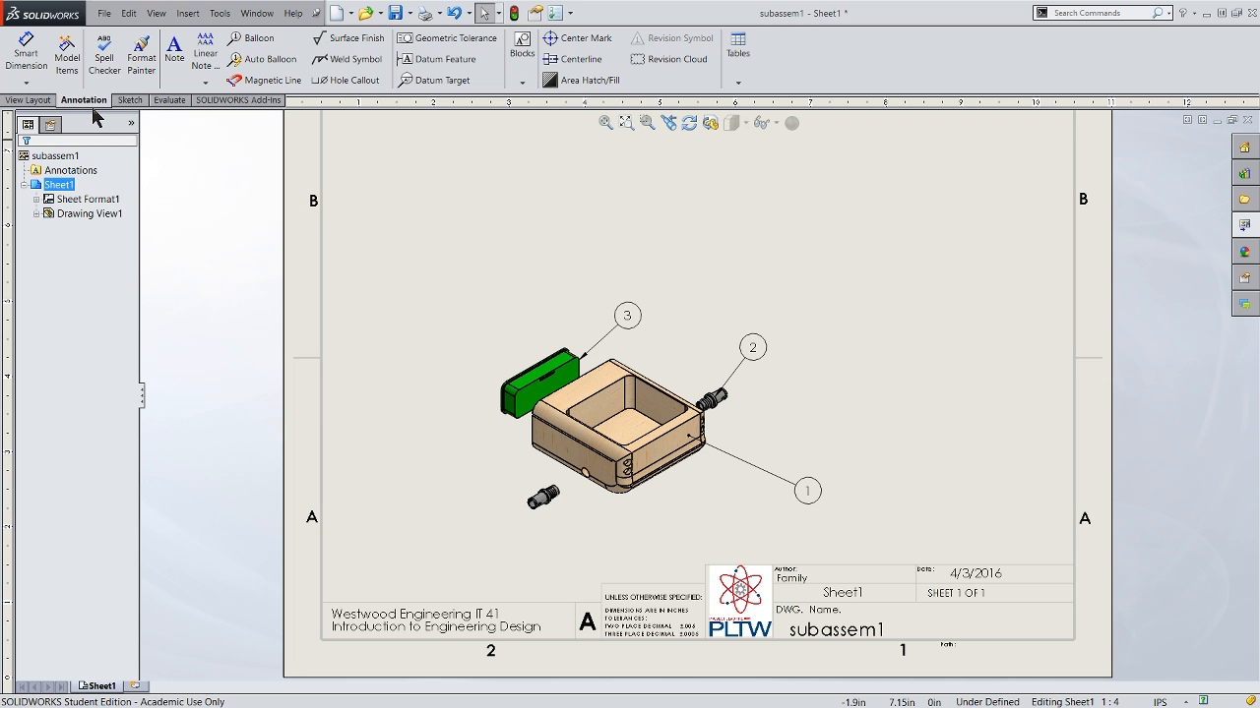
pyautogui.click(738, 85)
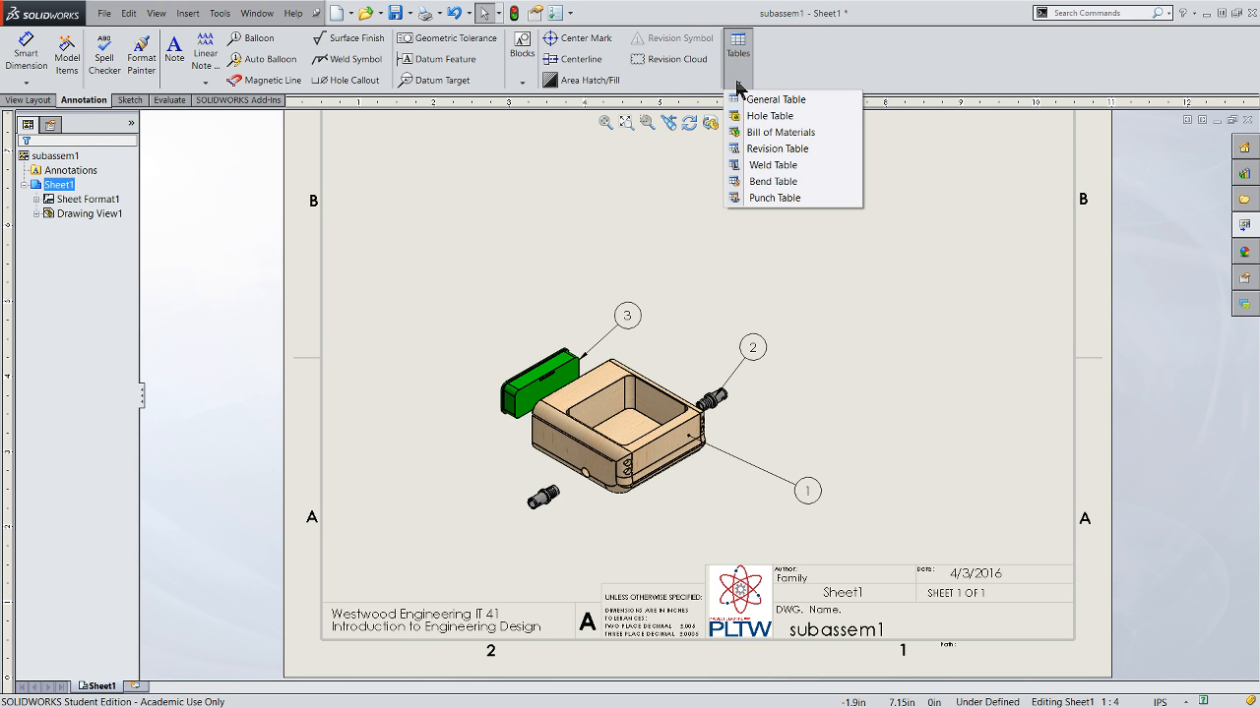
pyautogui.click(759, 134)
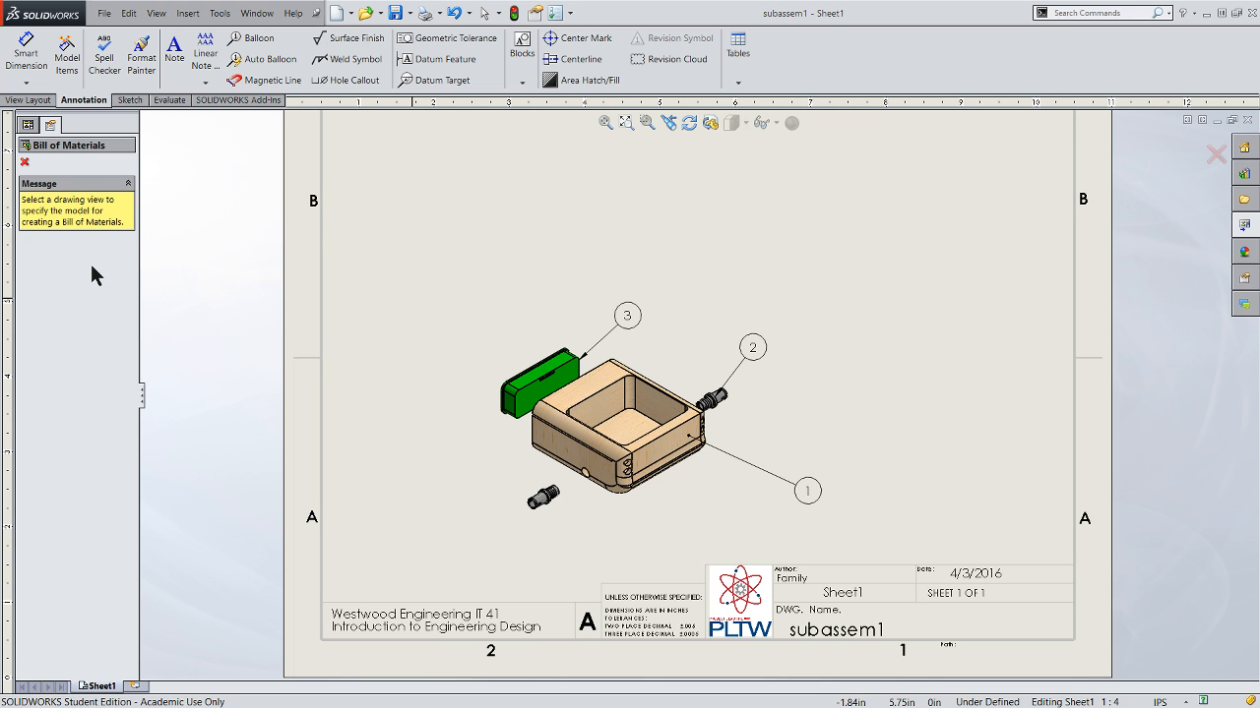
pyautogui.press('ctrl')
pyautogui.press('ctrl')
pyautogui.press('ctrl')
pyautogui.press('ctrl')
pyautogui.click(487, 297)
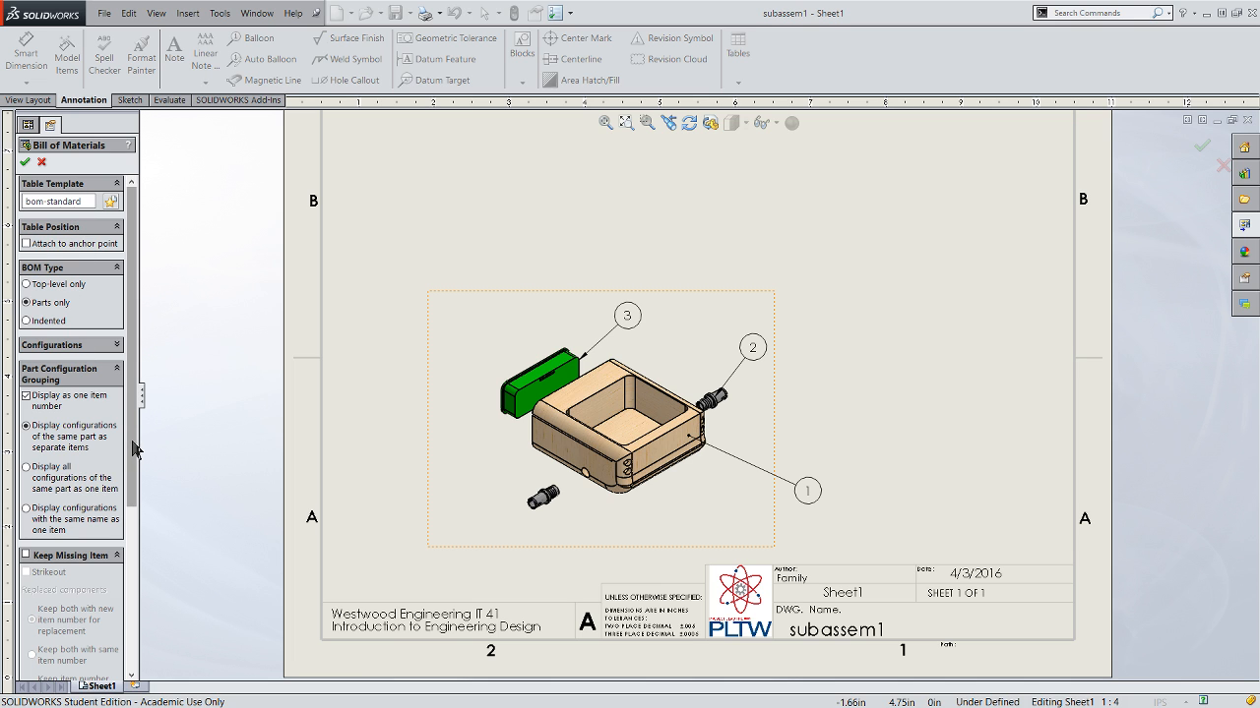
# - Create the bill of materials as parts only from the bom-standard template and place it above the exploded view
pyautogui.moveTo(134, 448); pyautogui.dragTo(141, 562)
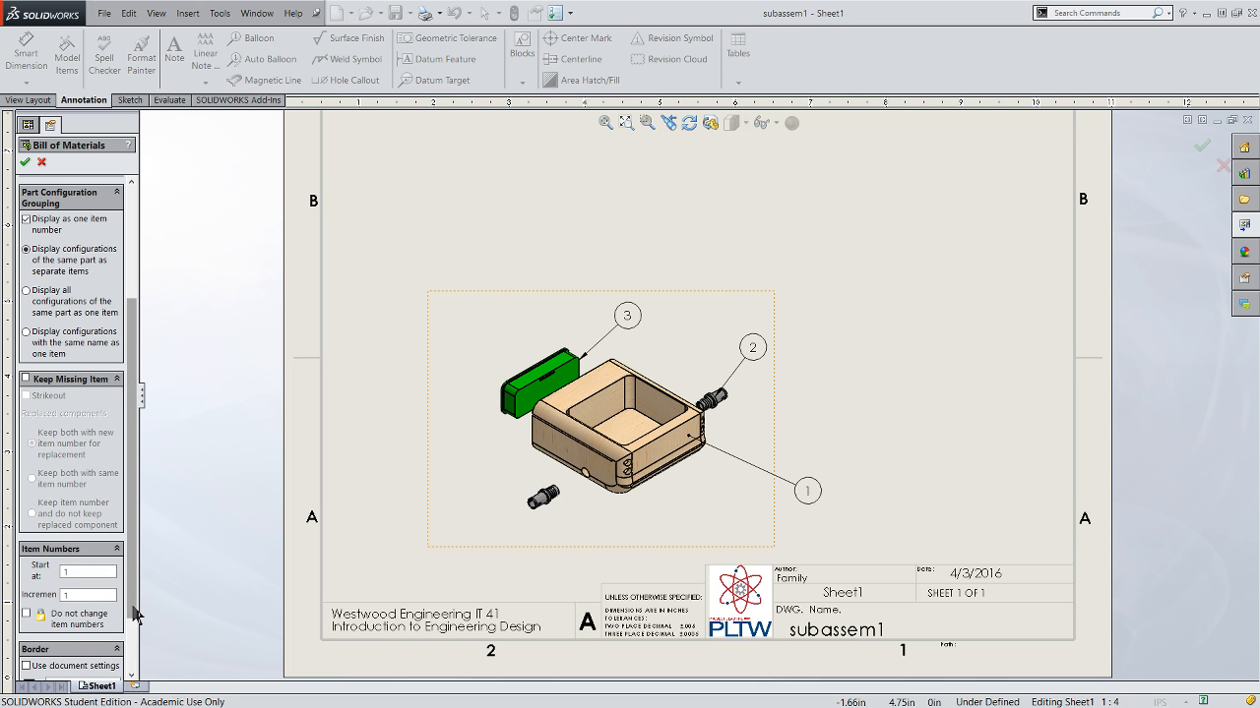
pyautogui.click(132, 676)
pyautogui.moveTo(136, 676); pyautogui.dragTo(135, 463)
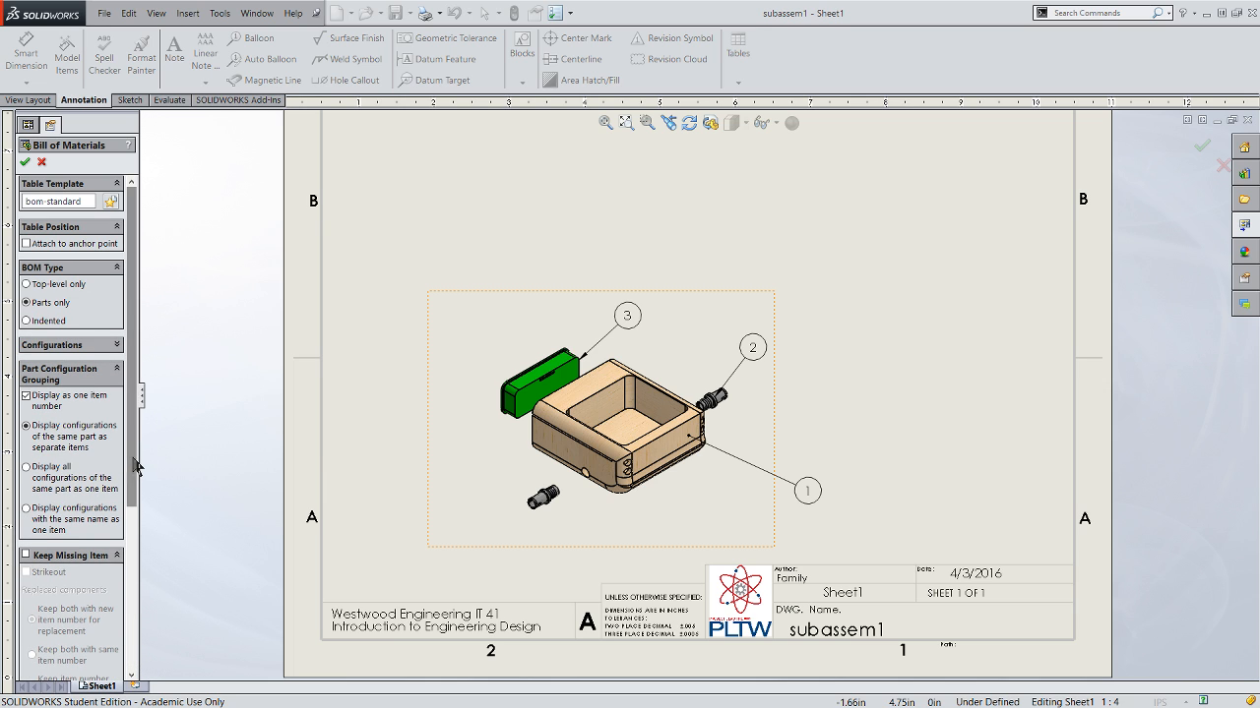
pyautogui.click(24, 164)
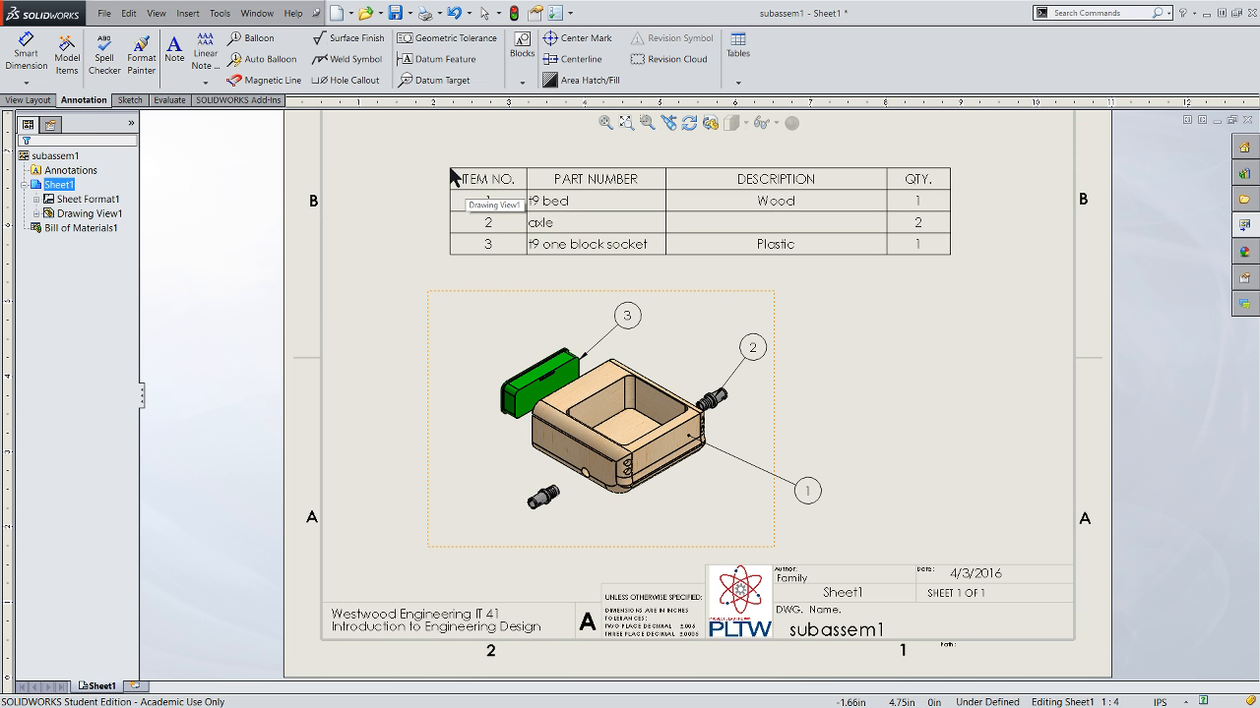
pyautogui.click(451, 169)
# - Fill in the axle's description in the bill of materials as Plastic, keeping the link to the external model property
pyautogui.click(453, 177)
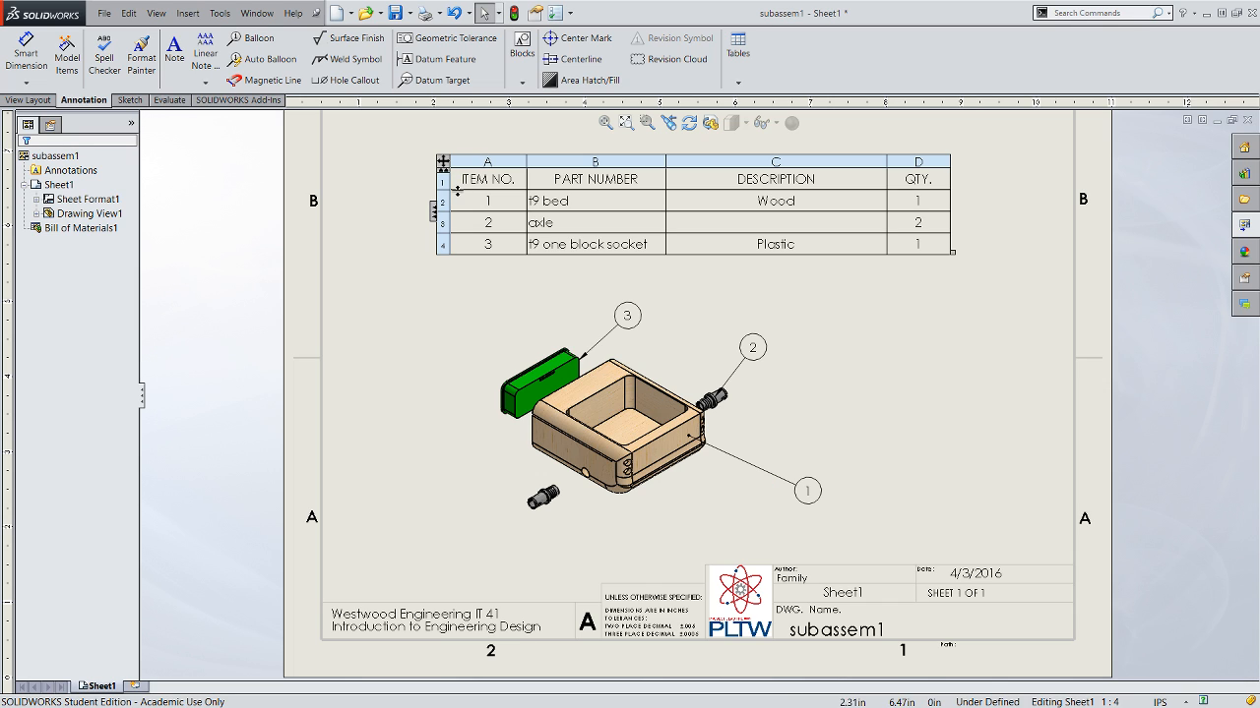
pyautogui.click(742, 207)
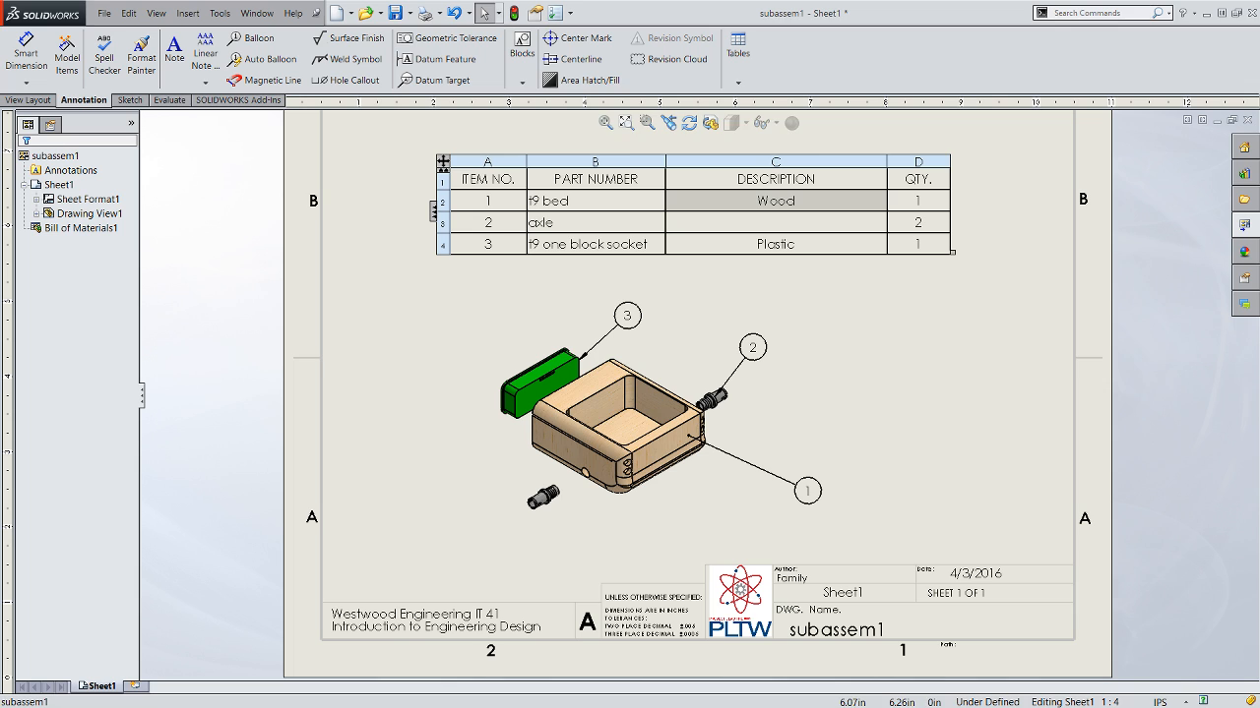
pyautogui.click(607, 203)
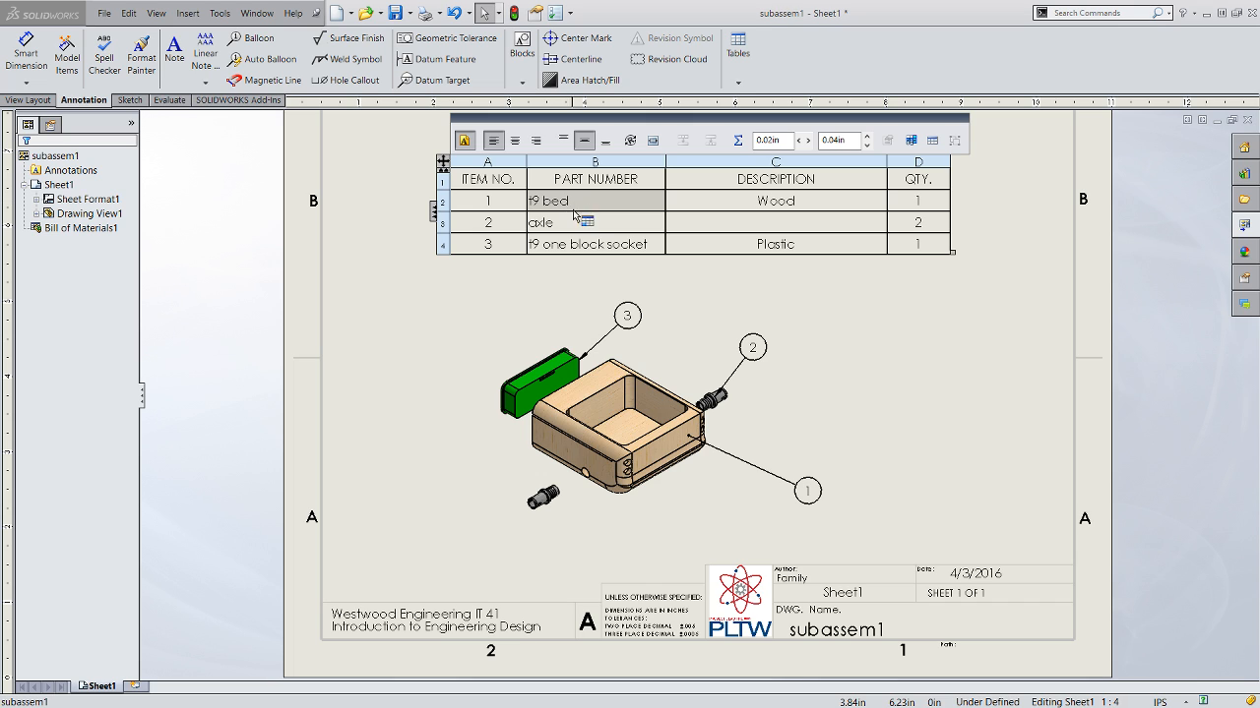
pyautogui.click(747, 204)
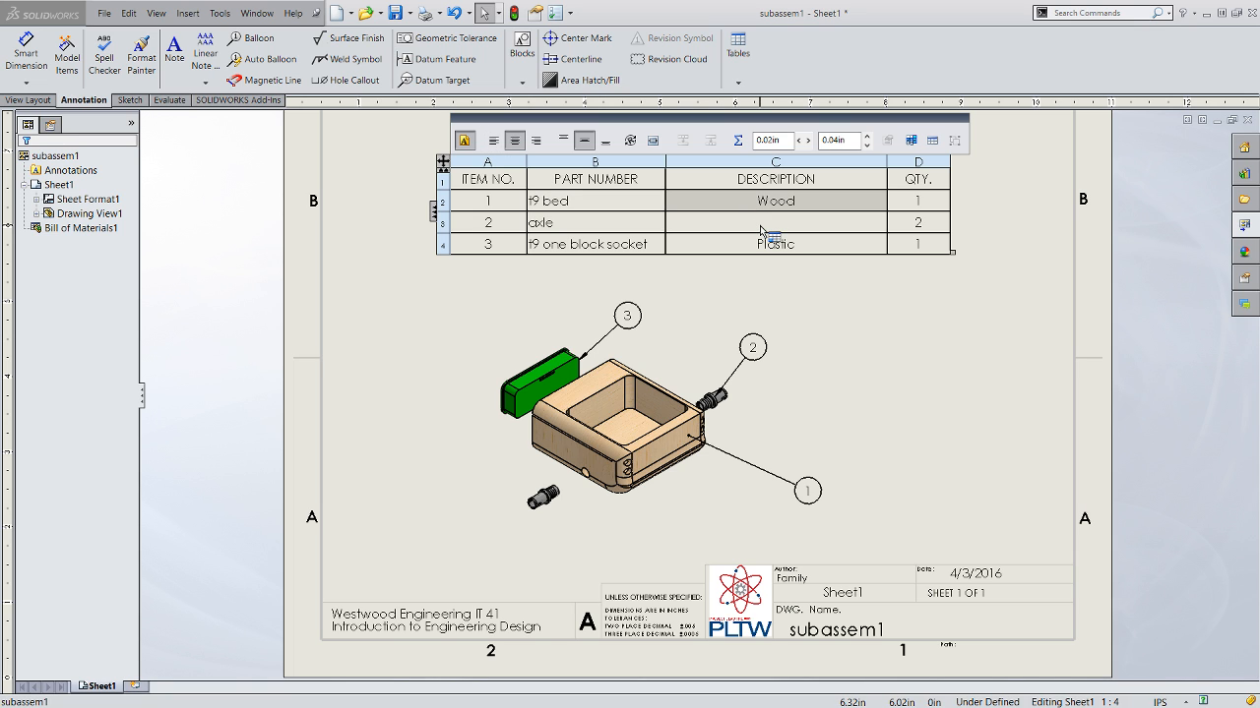
pyautogui.doubleClick(762, 228)
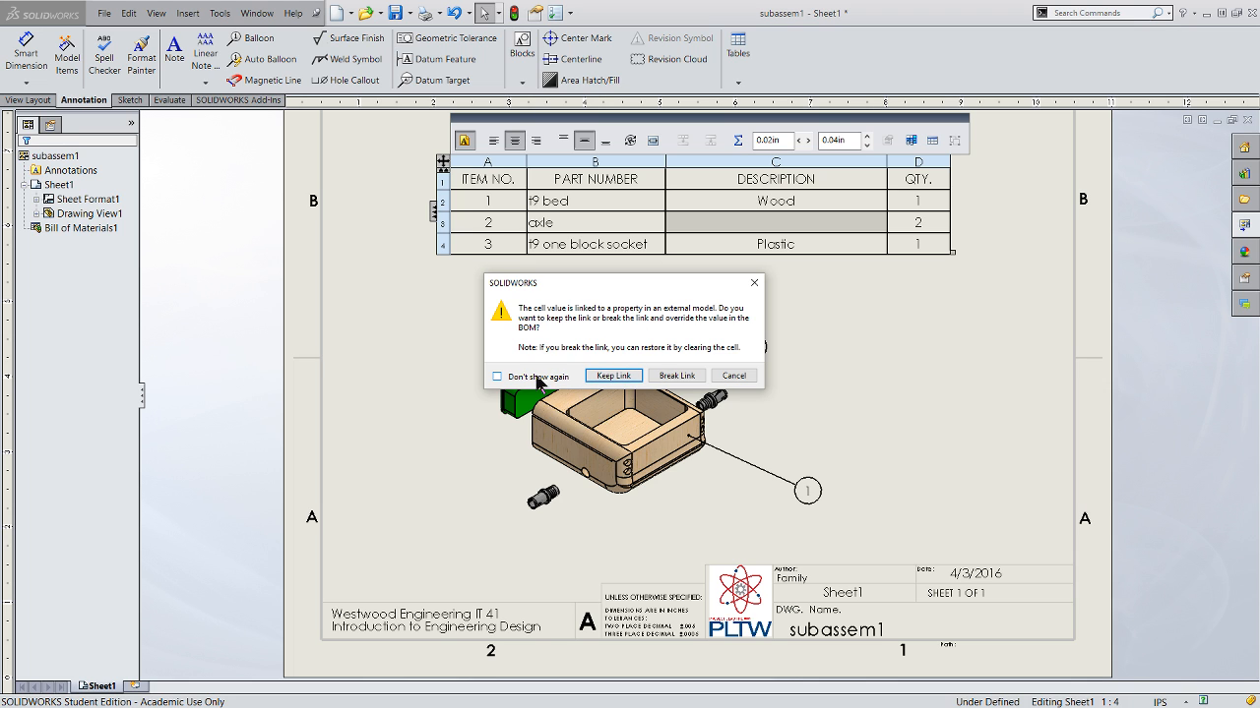
pyautogui.click(613, 375)
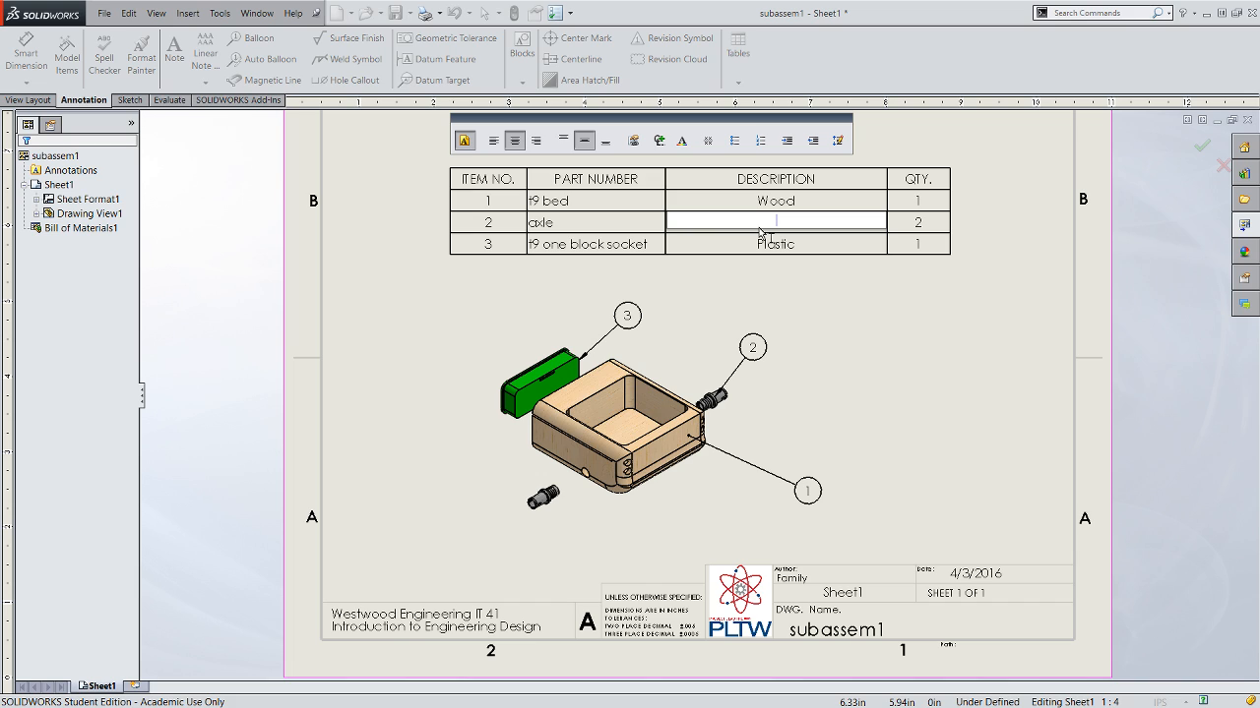
pyautogui.write('Plastic')
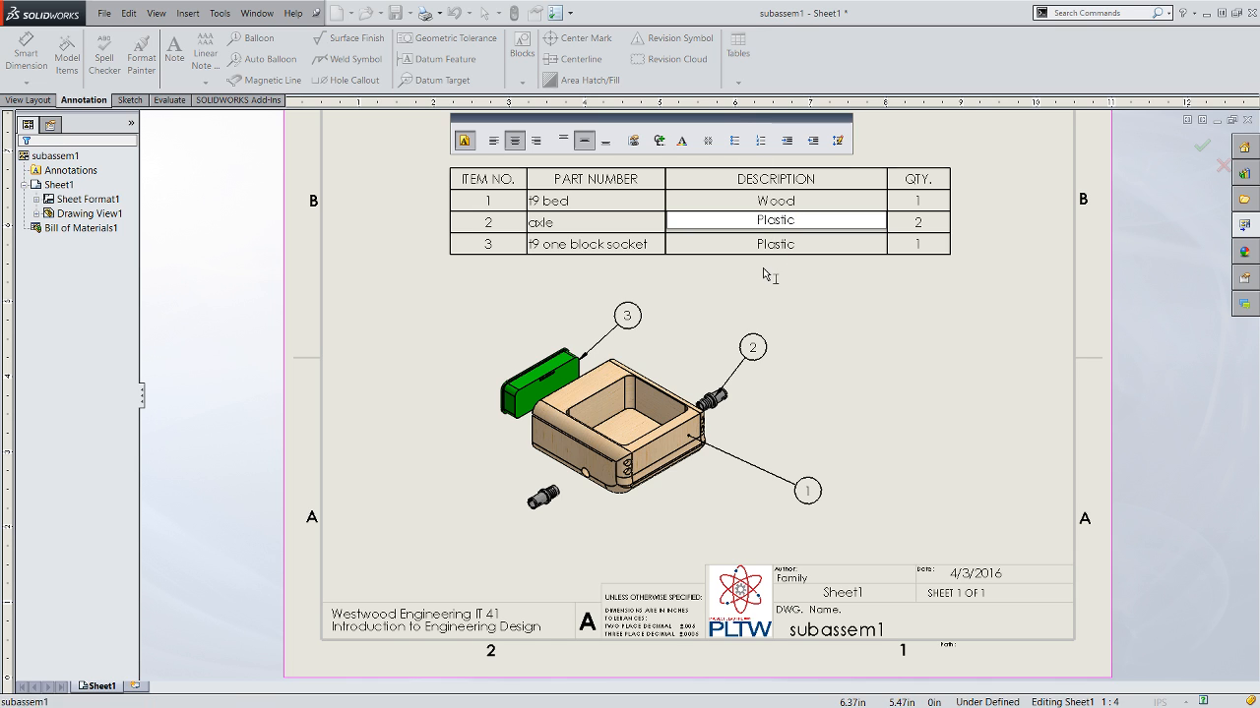
pyautogui.click(769, 271)
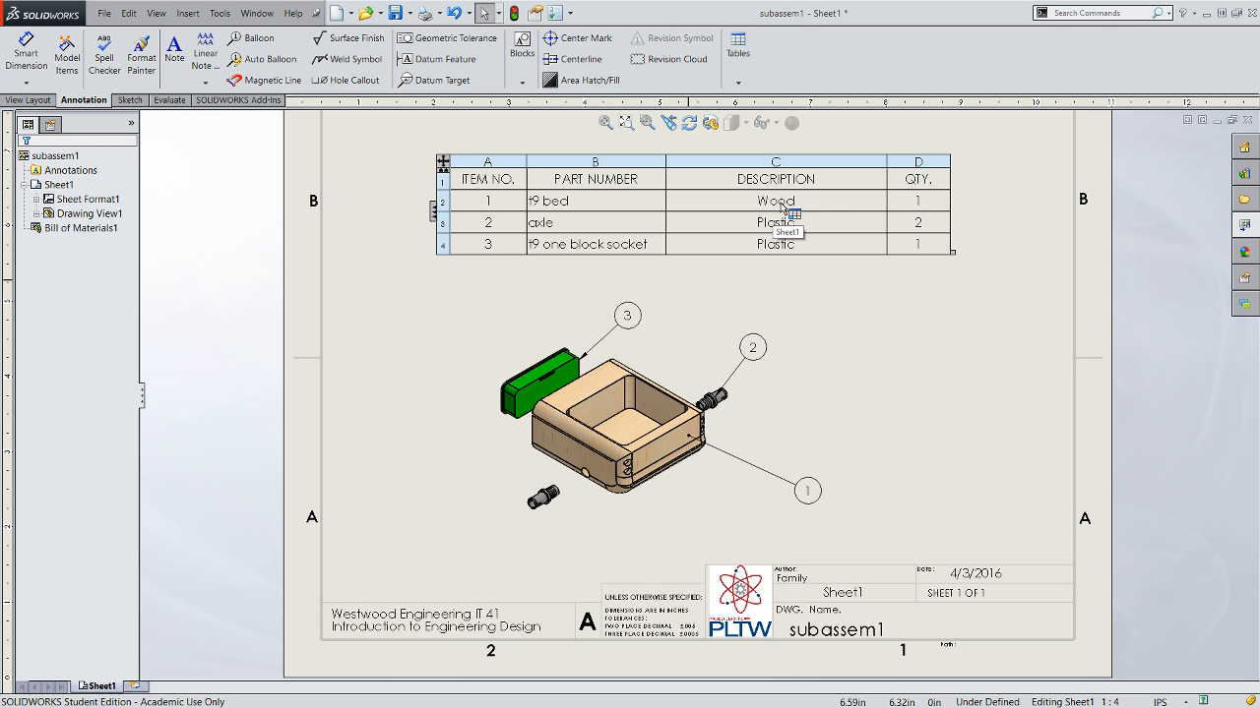
pyautogui.doubleClick(815, 207)
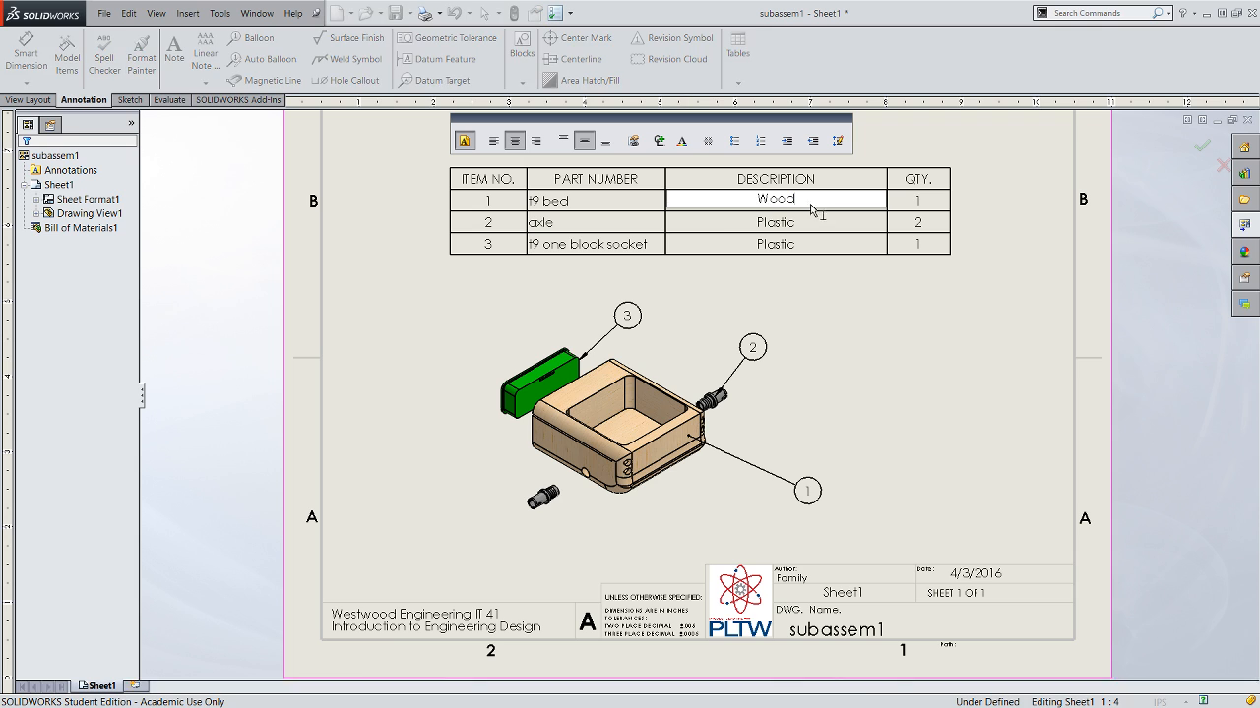
pyautogui.click(883, 313)
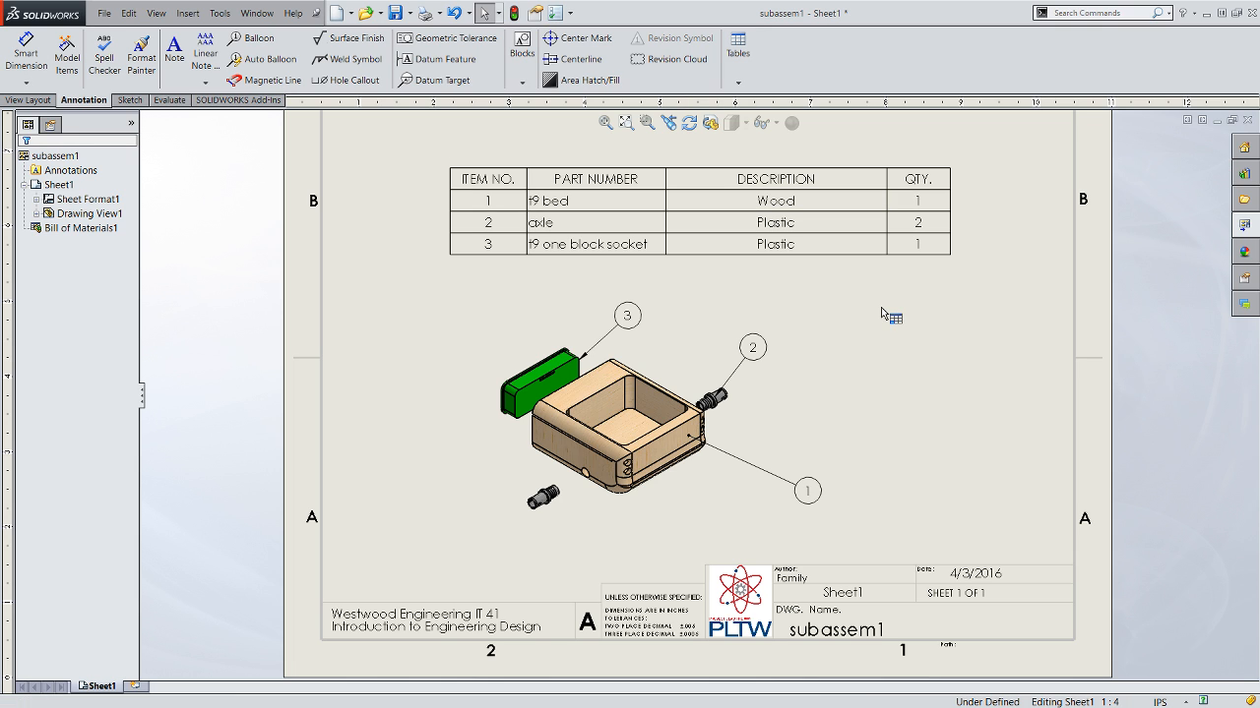
pyautogui.click(897, 246)
pyautogui.click(925, 205)
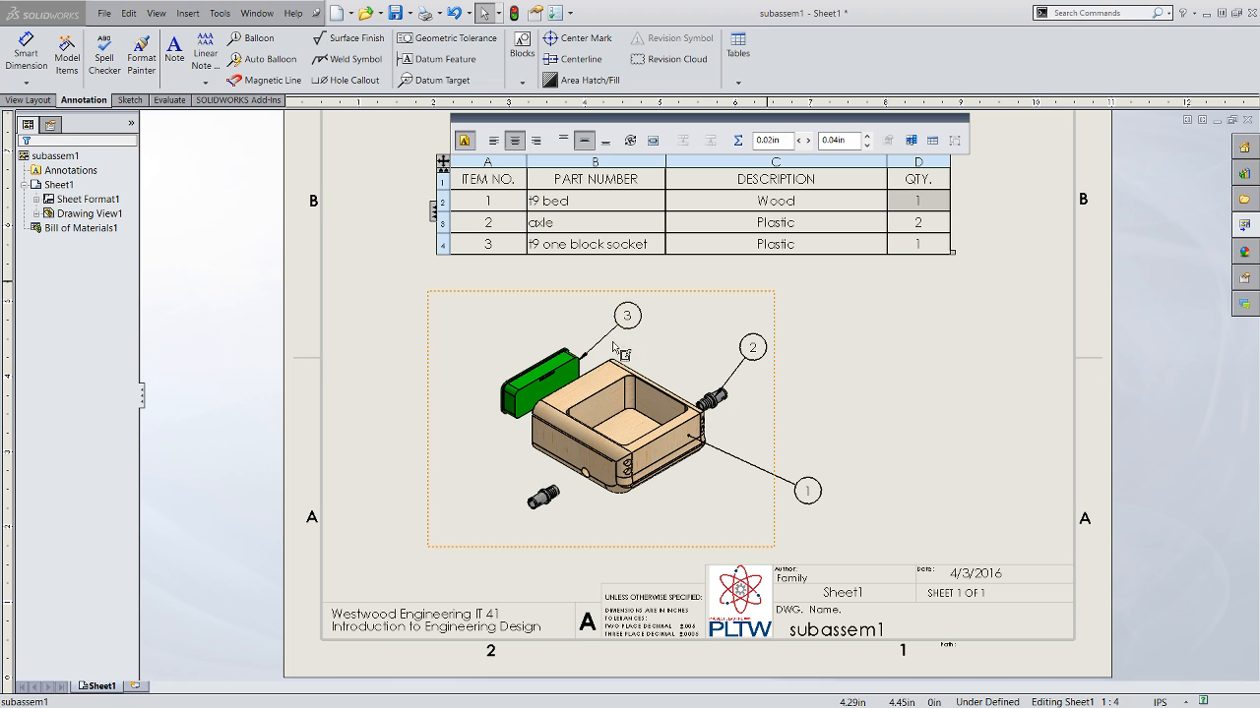
pyautogui.click(887, 342)
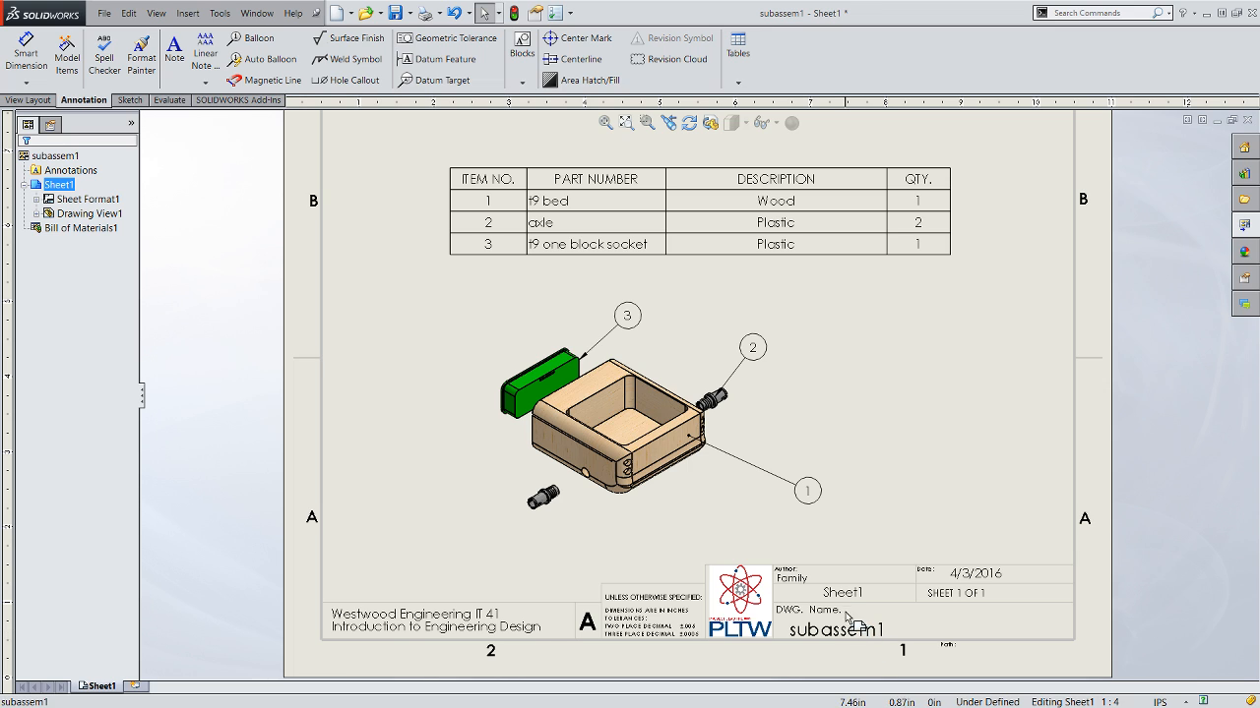
pyautogui.click(59, 186)
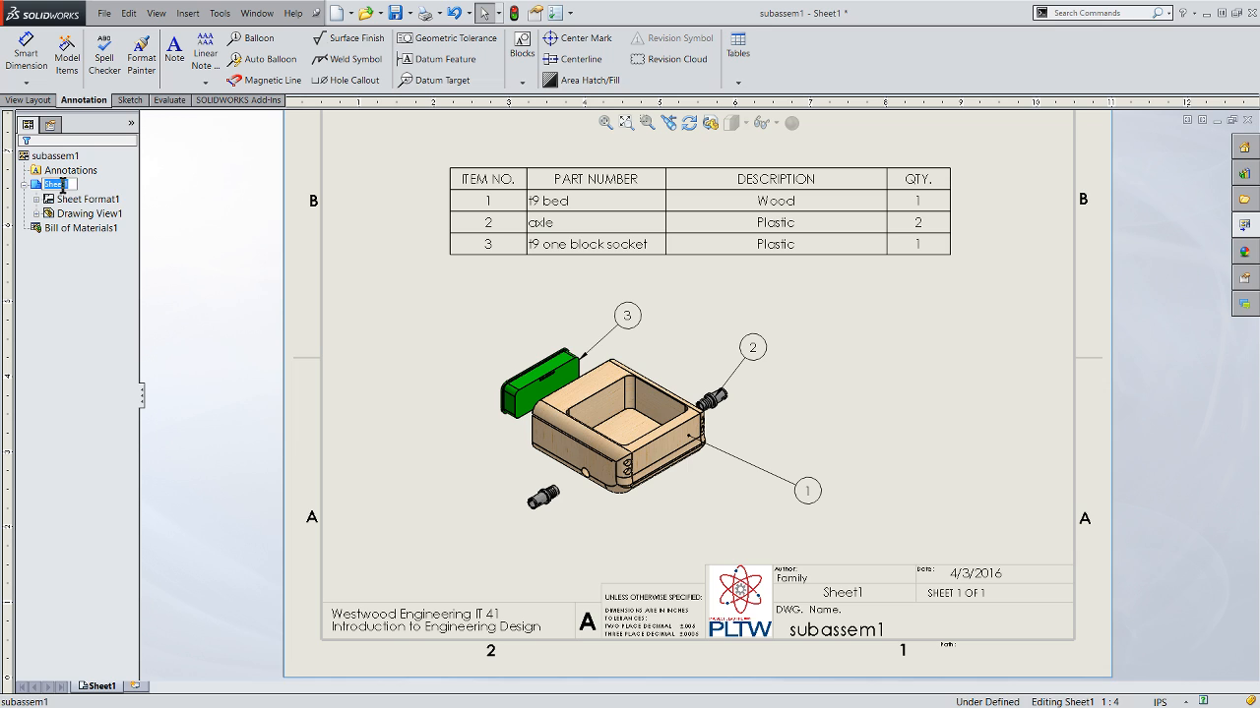
pyautogui.click(839, 632)
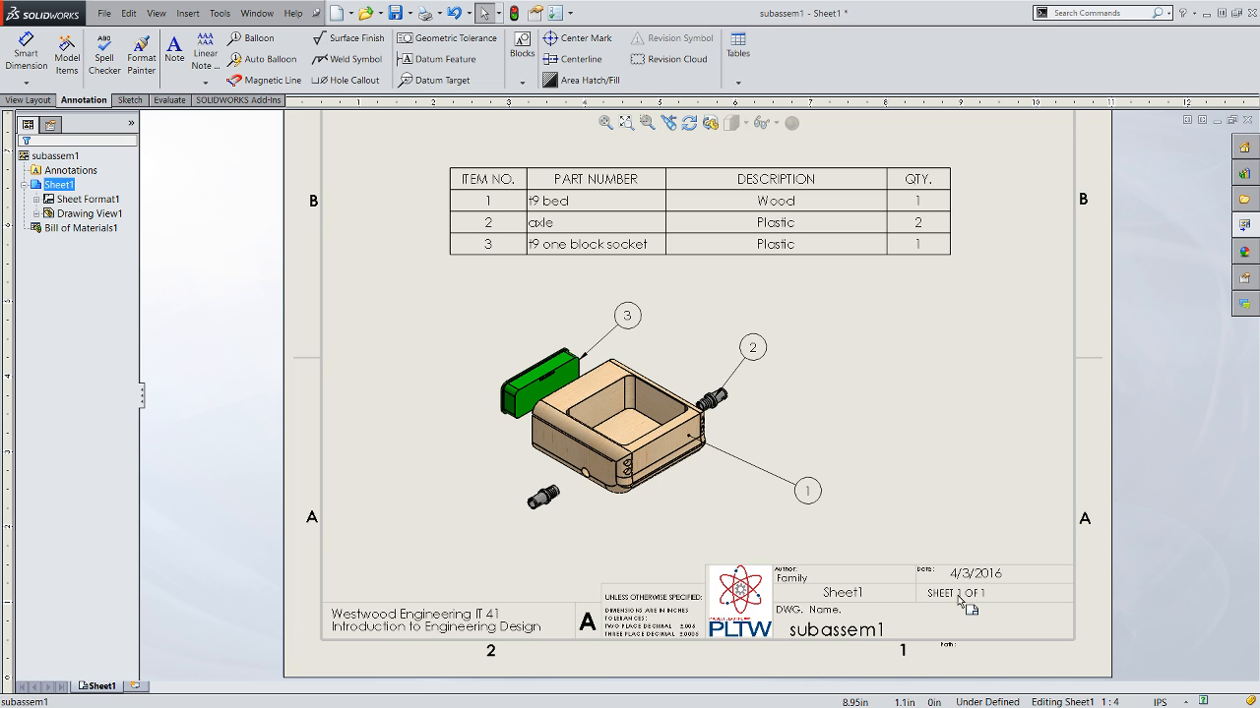
# - Save the drawing as subassem1 in the t9 Automoblox folder, together with all modified referenced models
pyautogui.click(104, 14)
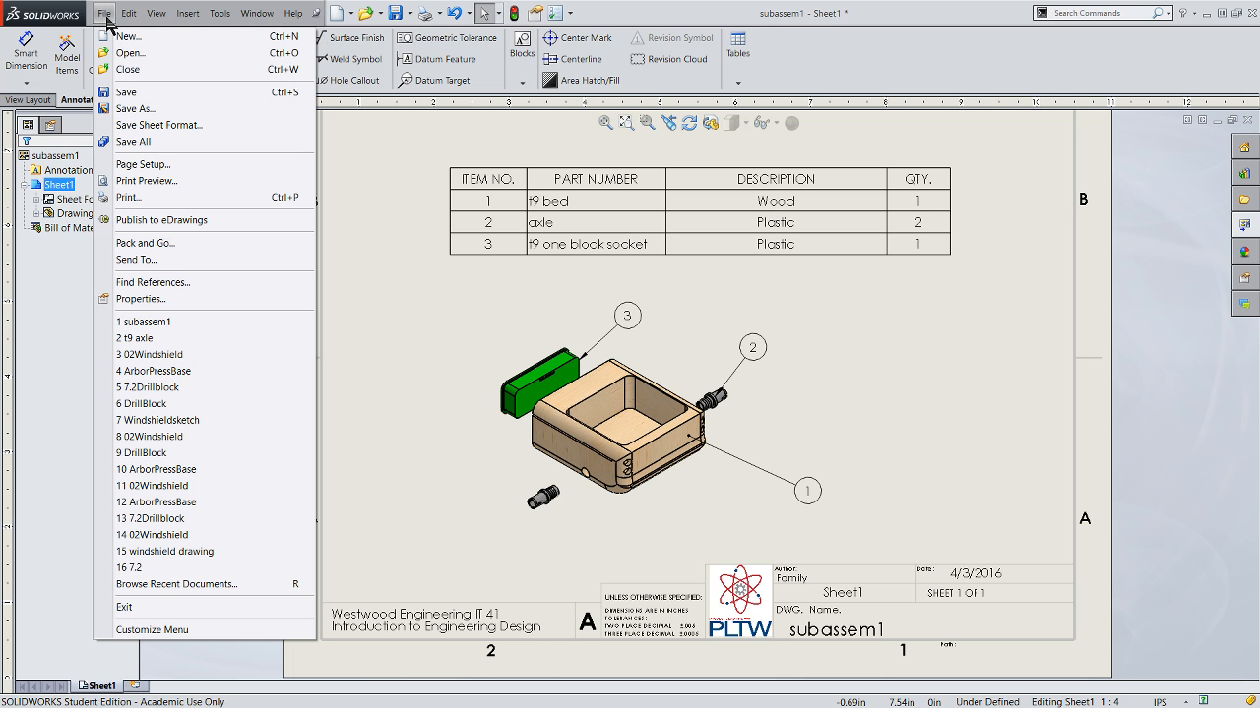
pyautogui.click(124, 93)
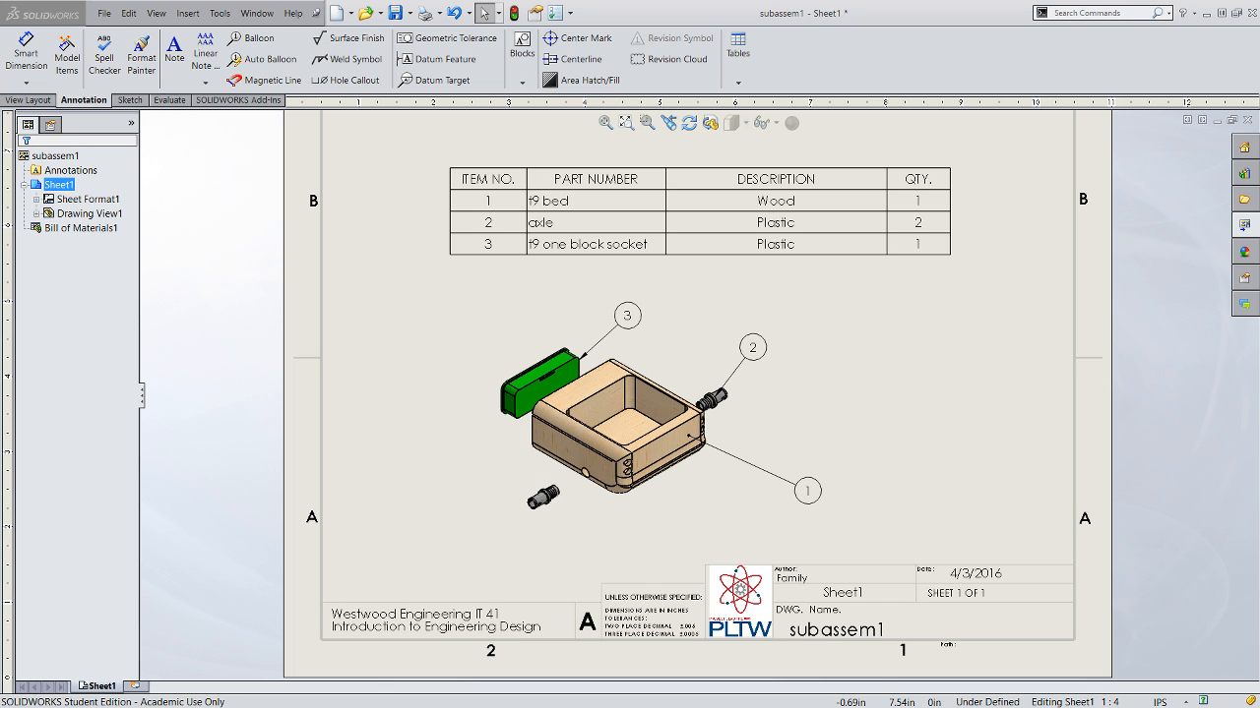
pyautogui.hotkey('ctrl', 's')
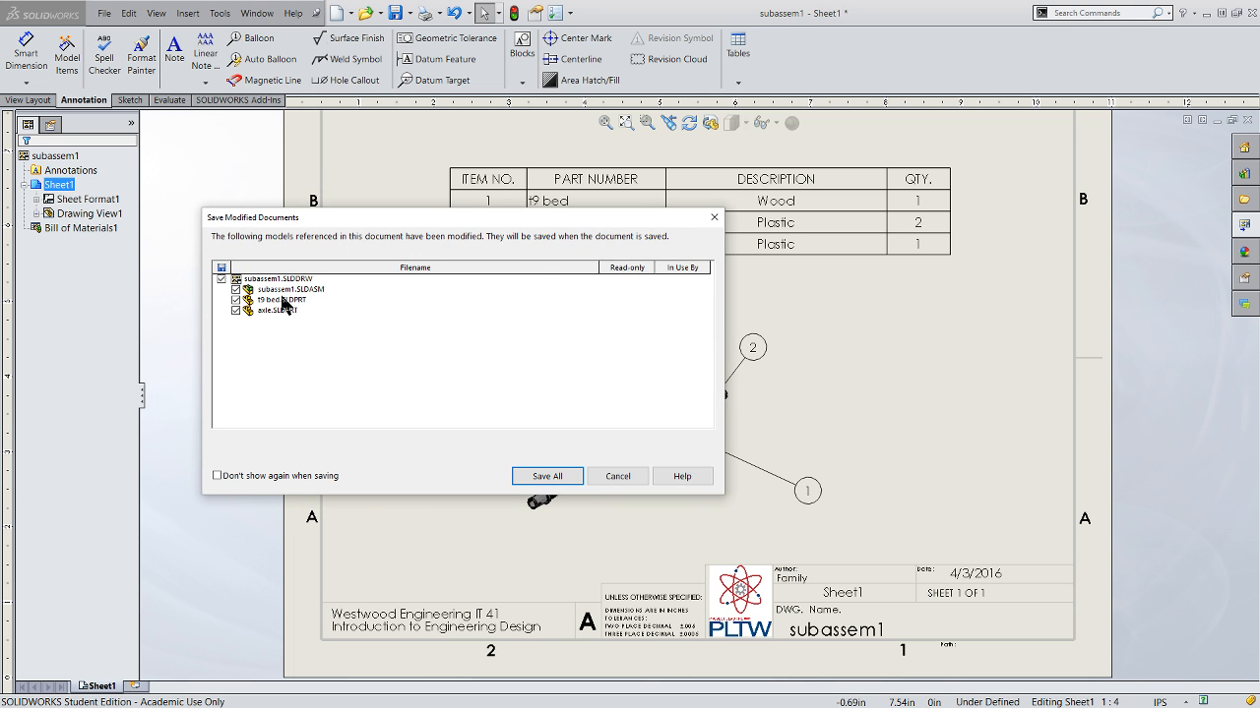
pyautogui.click(561, 478)
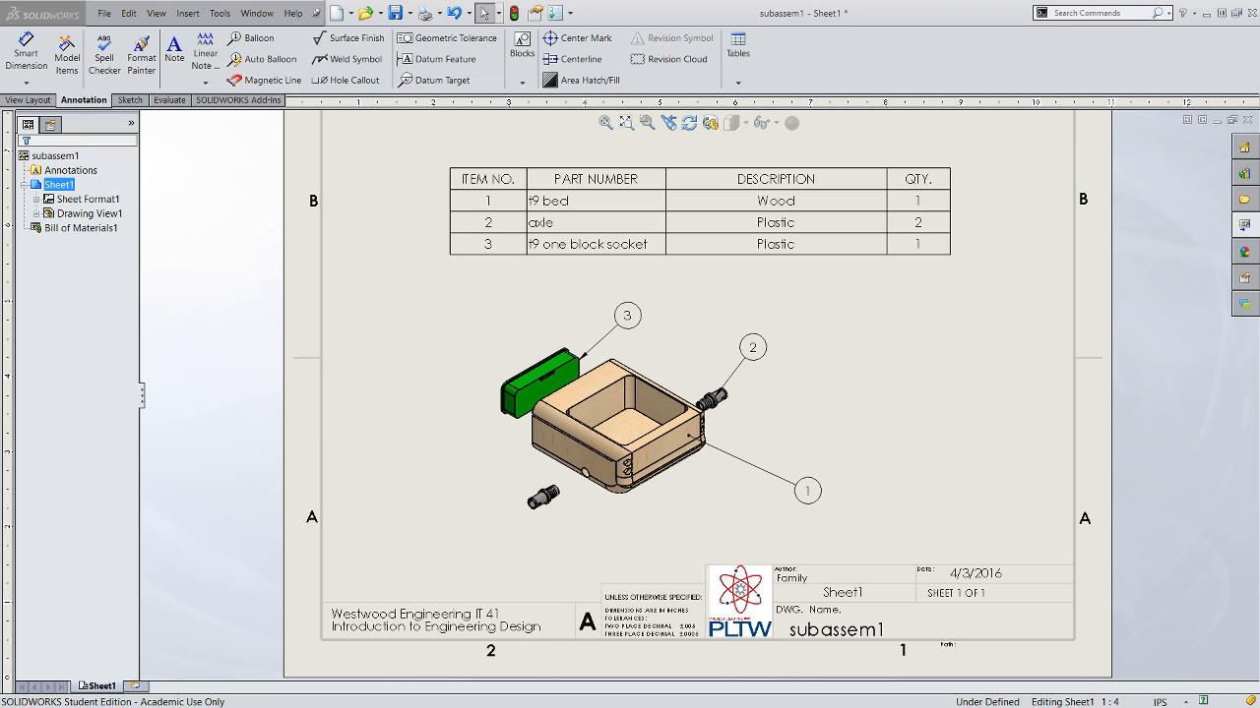
pyautogui.click(401, 419)
pyautogui.press('BackSpace')
pyautogui.write('1')
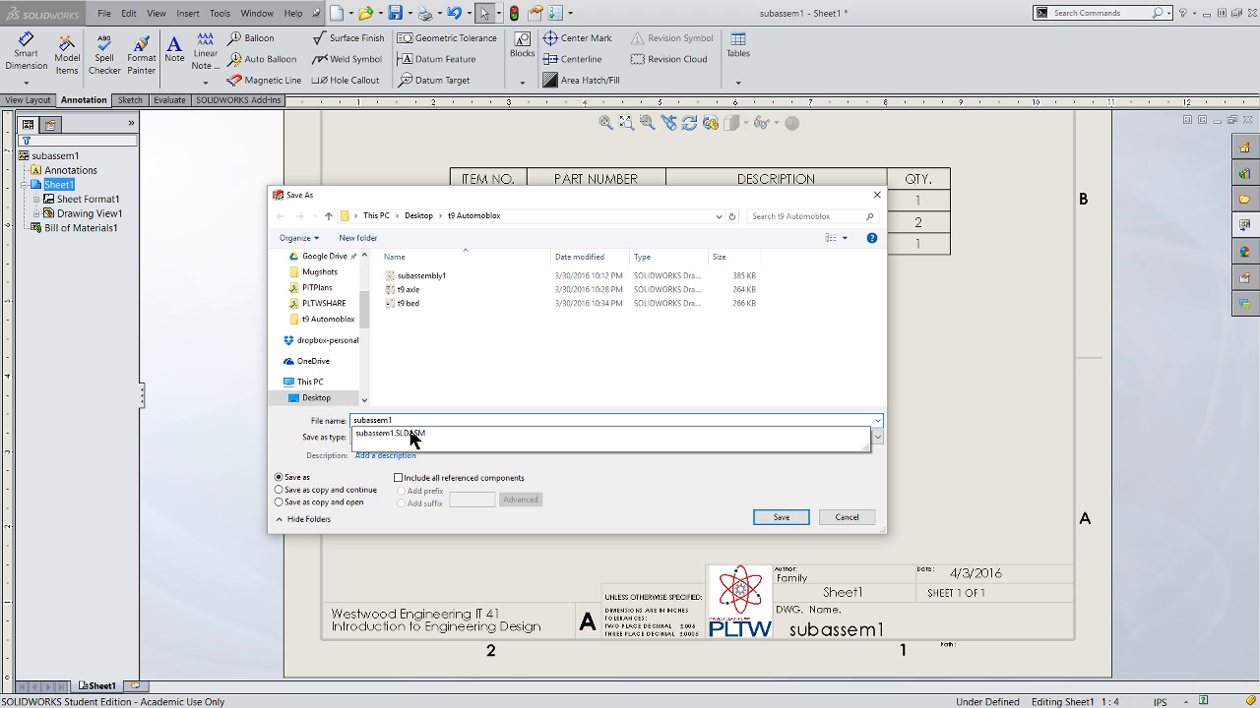
pyautogui.click(780, 517)
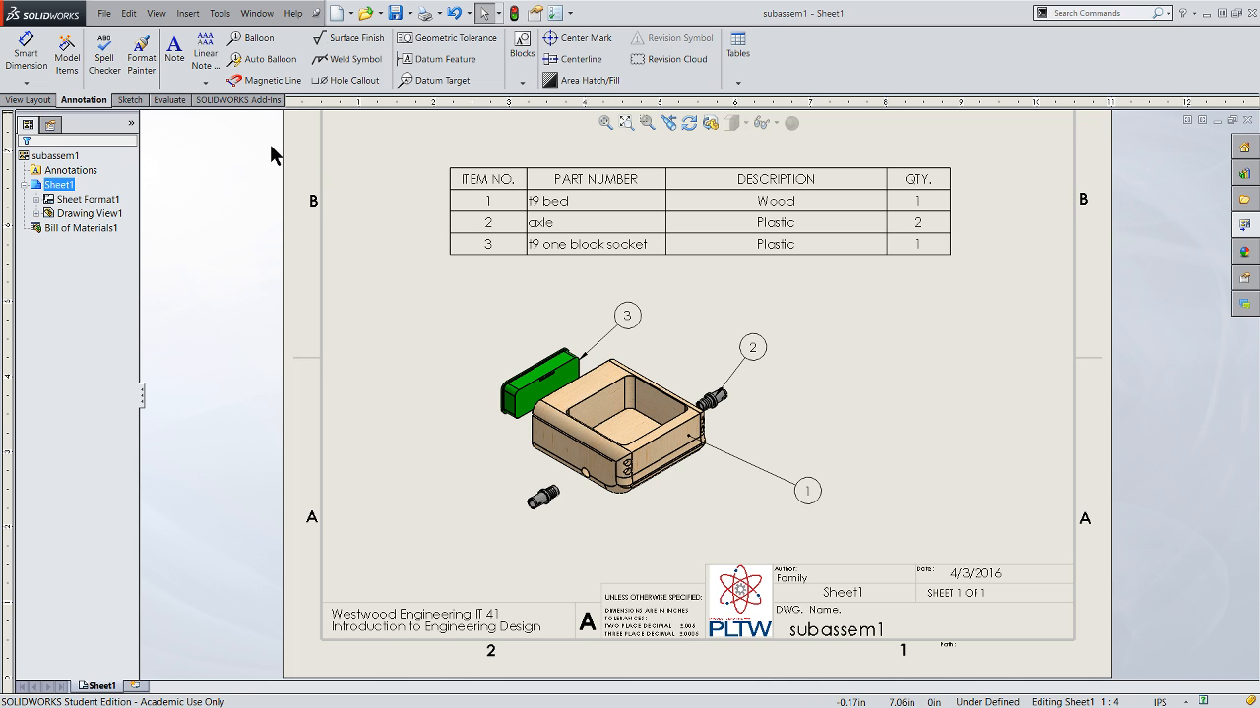
# - Save a copy of the drawing as an Adobe PDF named subassem1 in the t9 Automoblox folder
pyautogui.click(105, 13)
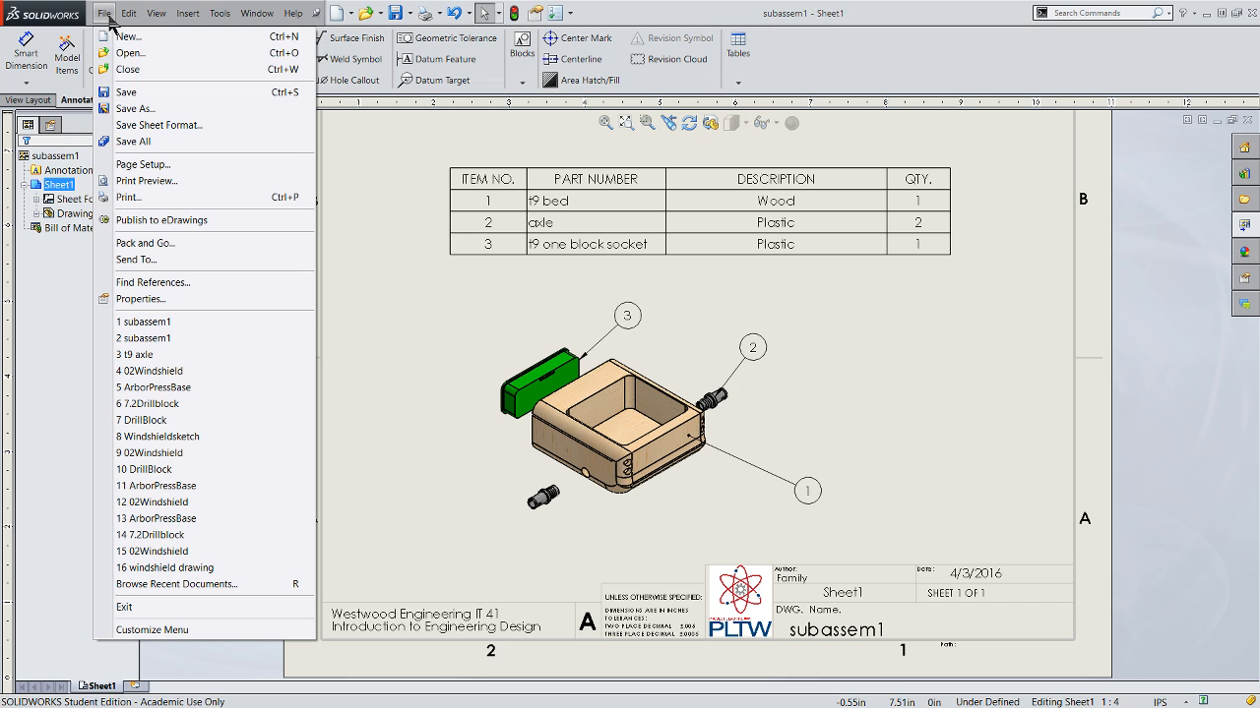
pyautogui.click(128, 110)
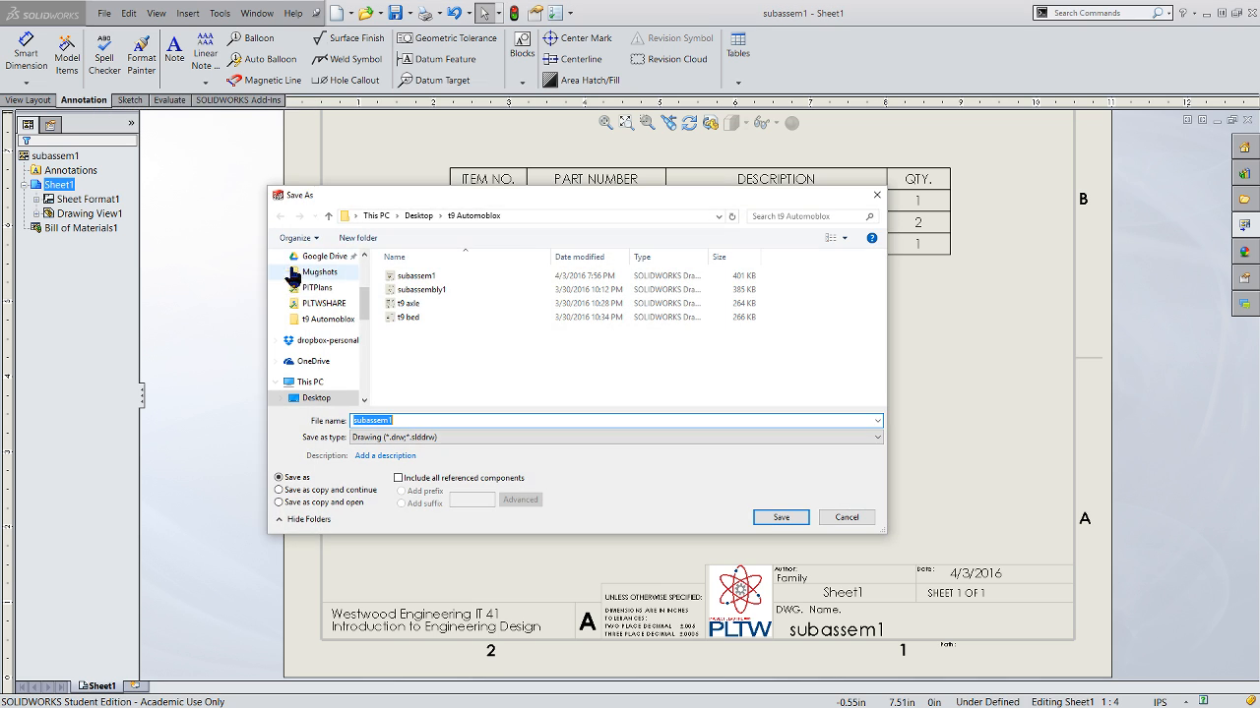
pyautogui.click(439, 438)
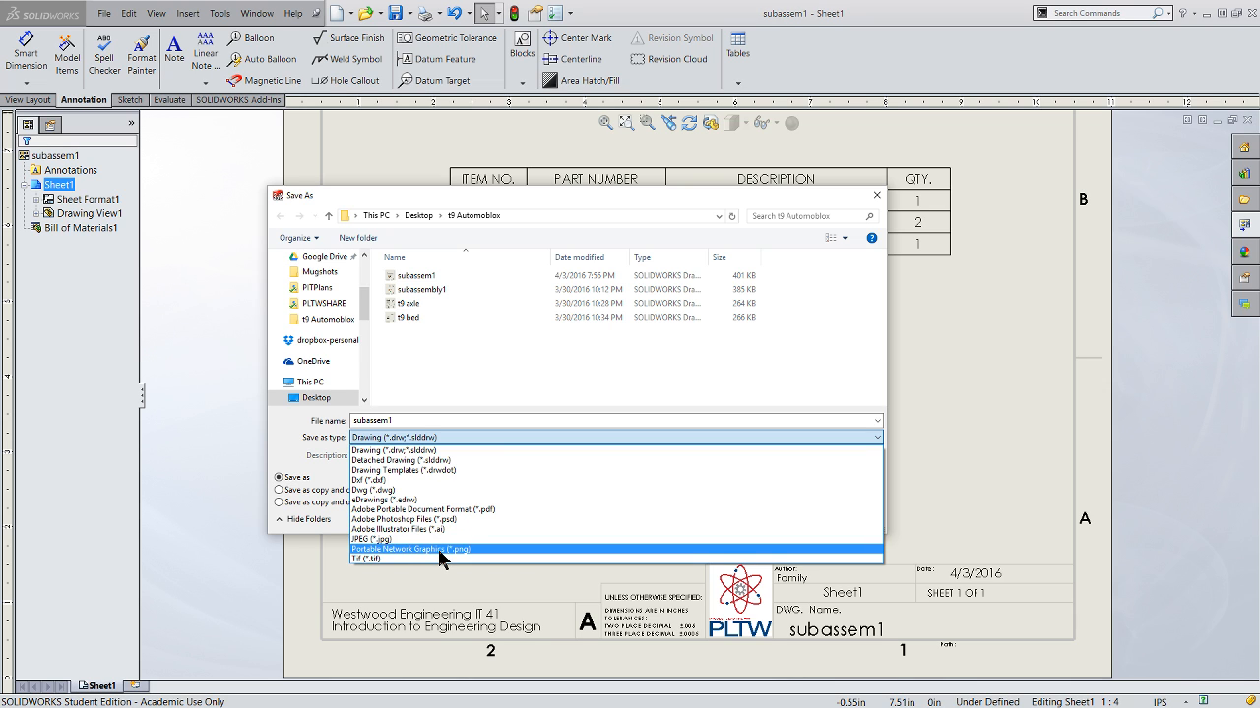
pyautogui.click(445, 510)
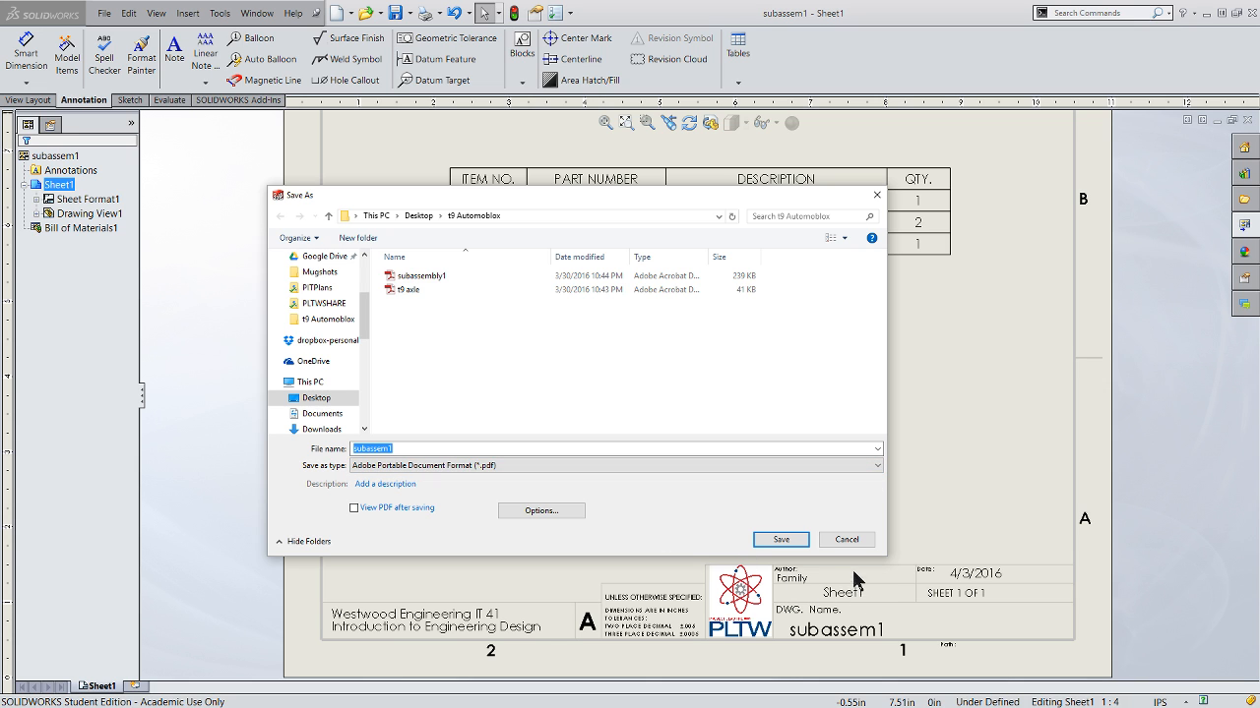
pyautogui.click(782, 540)
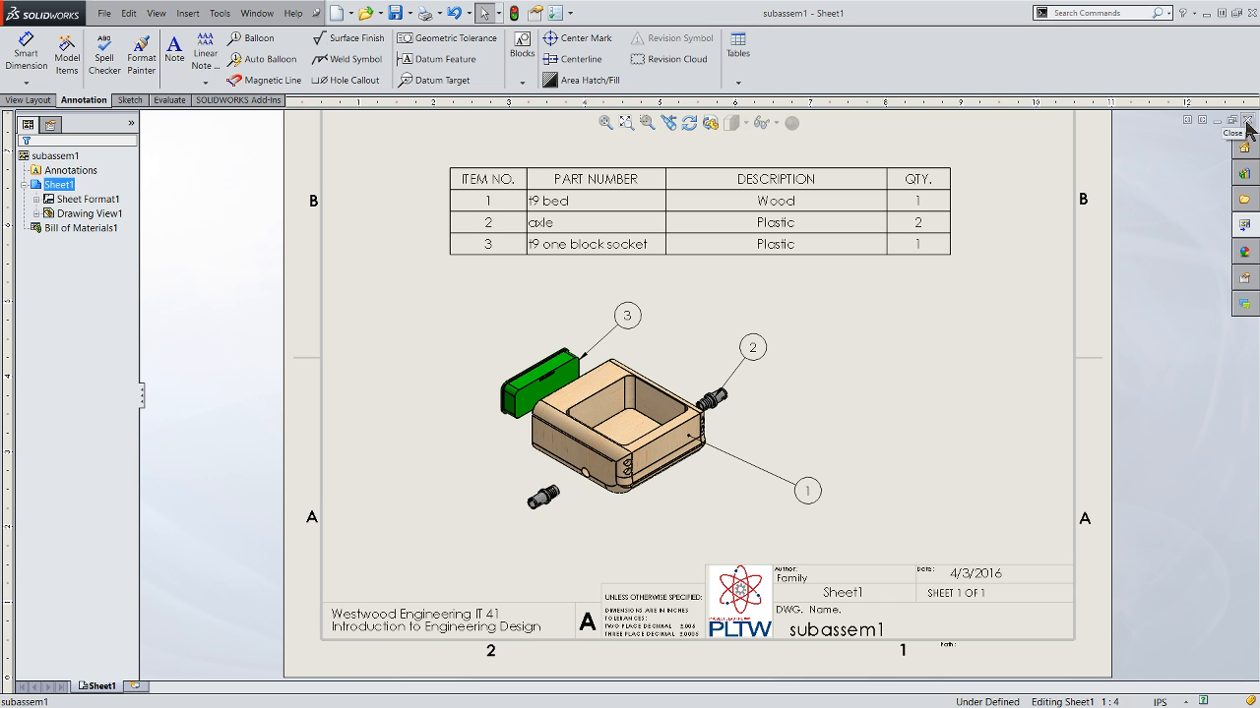
# - Close the subassem1 drawing and the subassem1 assembly
pyautogui.click(1245, 120)
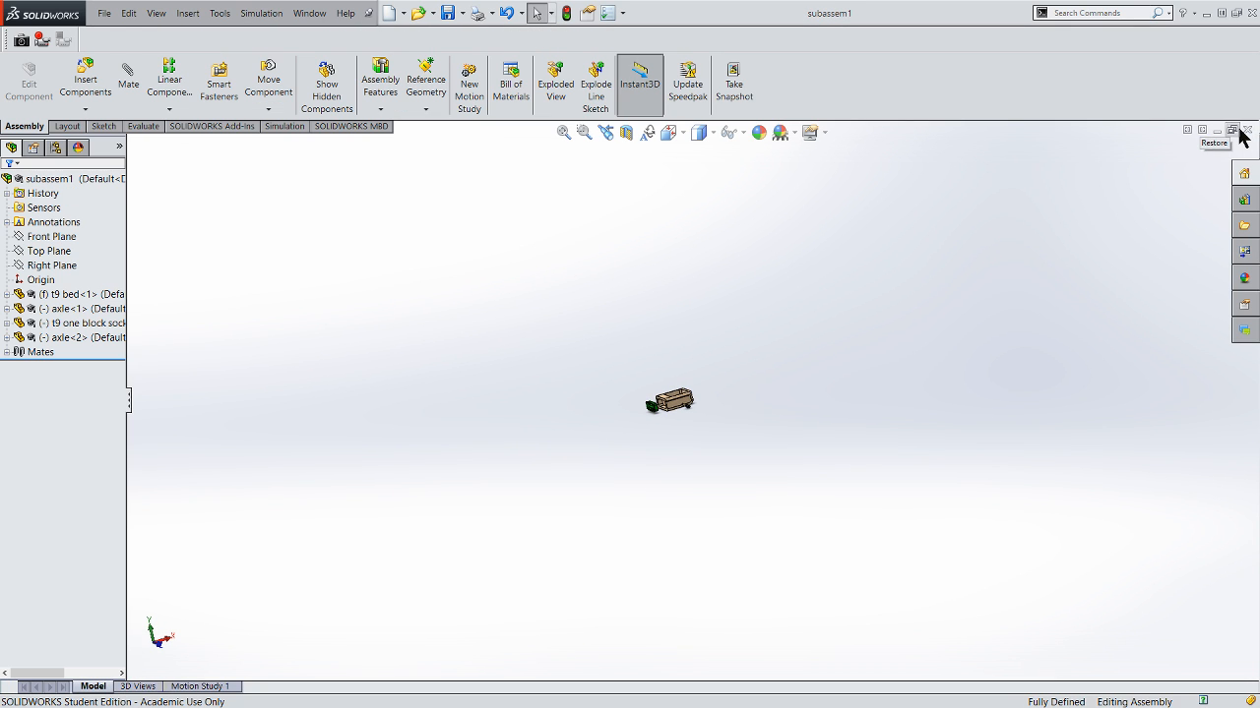
pyautogui.click(1246, 130)
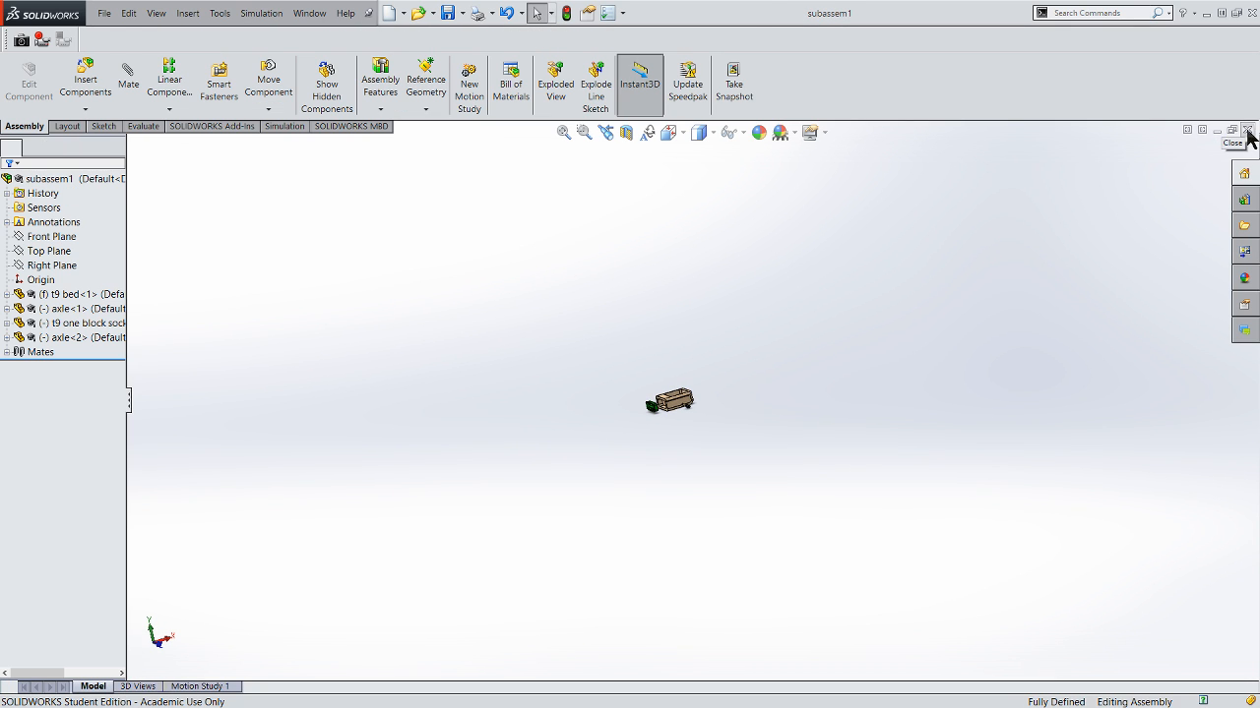